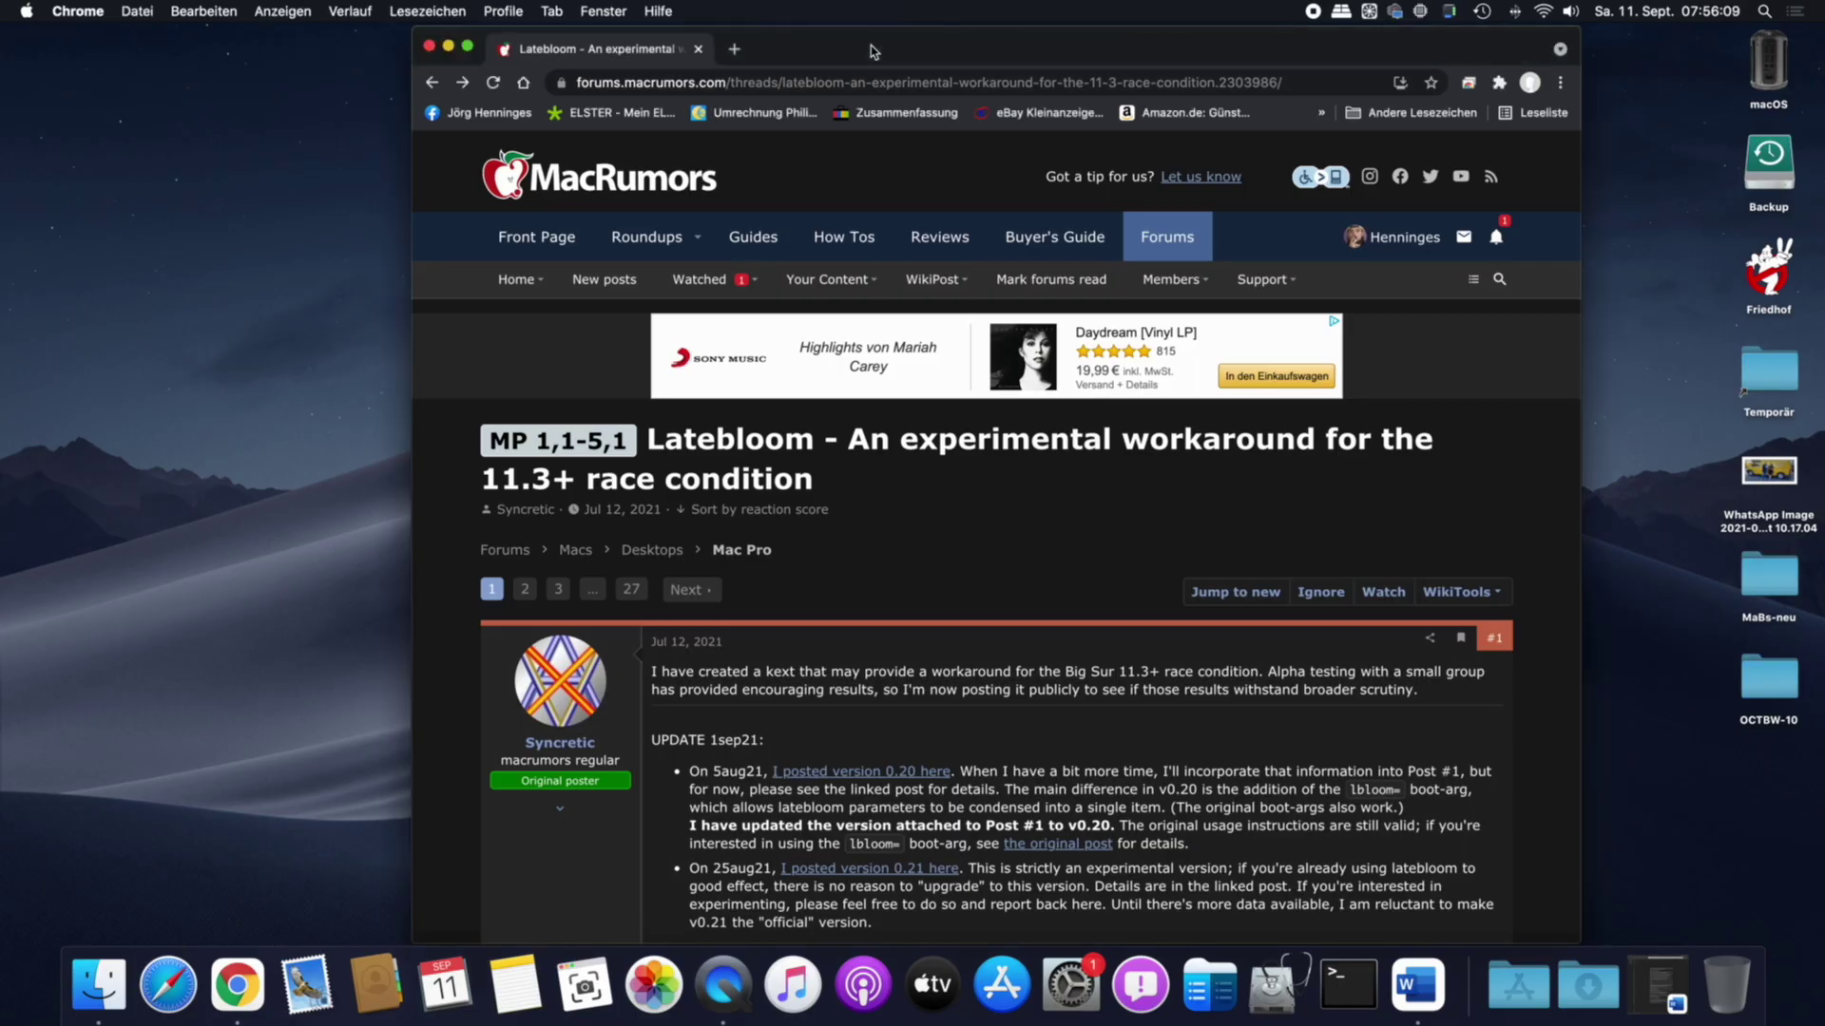
- Read through the latebloom thread's update notes, boot-arg explanations, version history and user reports
key("Down")
key("Down")
key("Down")
key("Down")
key("Down")
key("Down")
key("Down")
key("Down")
key("Down")
key("Down")
key("Down")
key("Down")
key("Down")
key("Down")
key("Down")
key("Down")
key("Down")
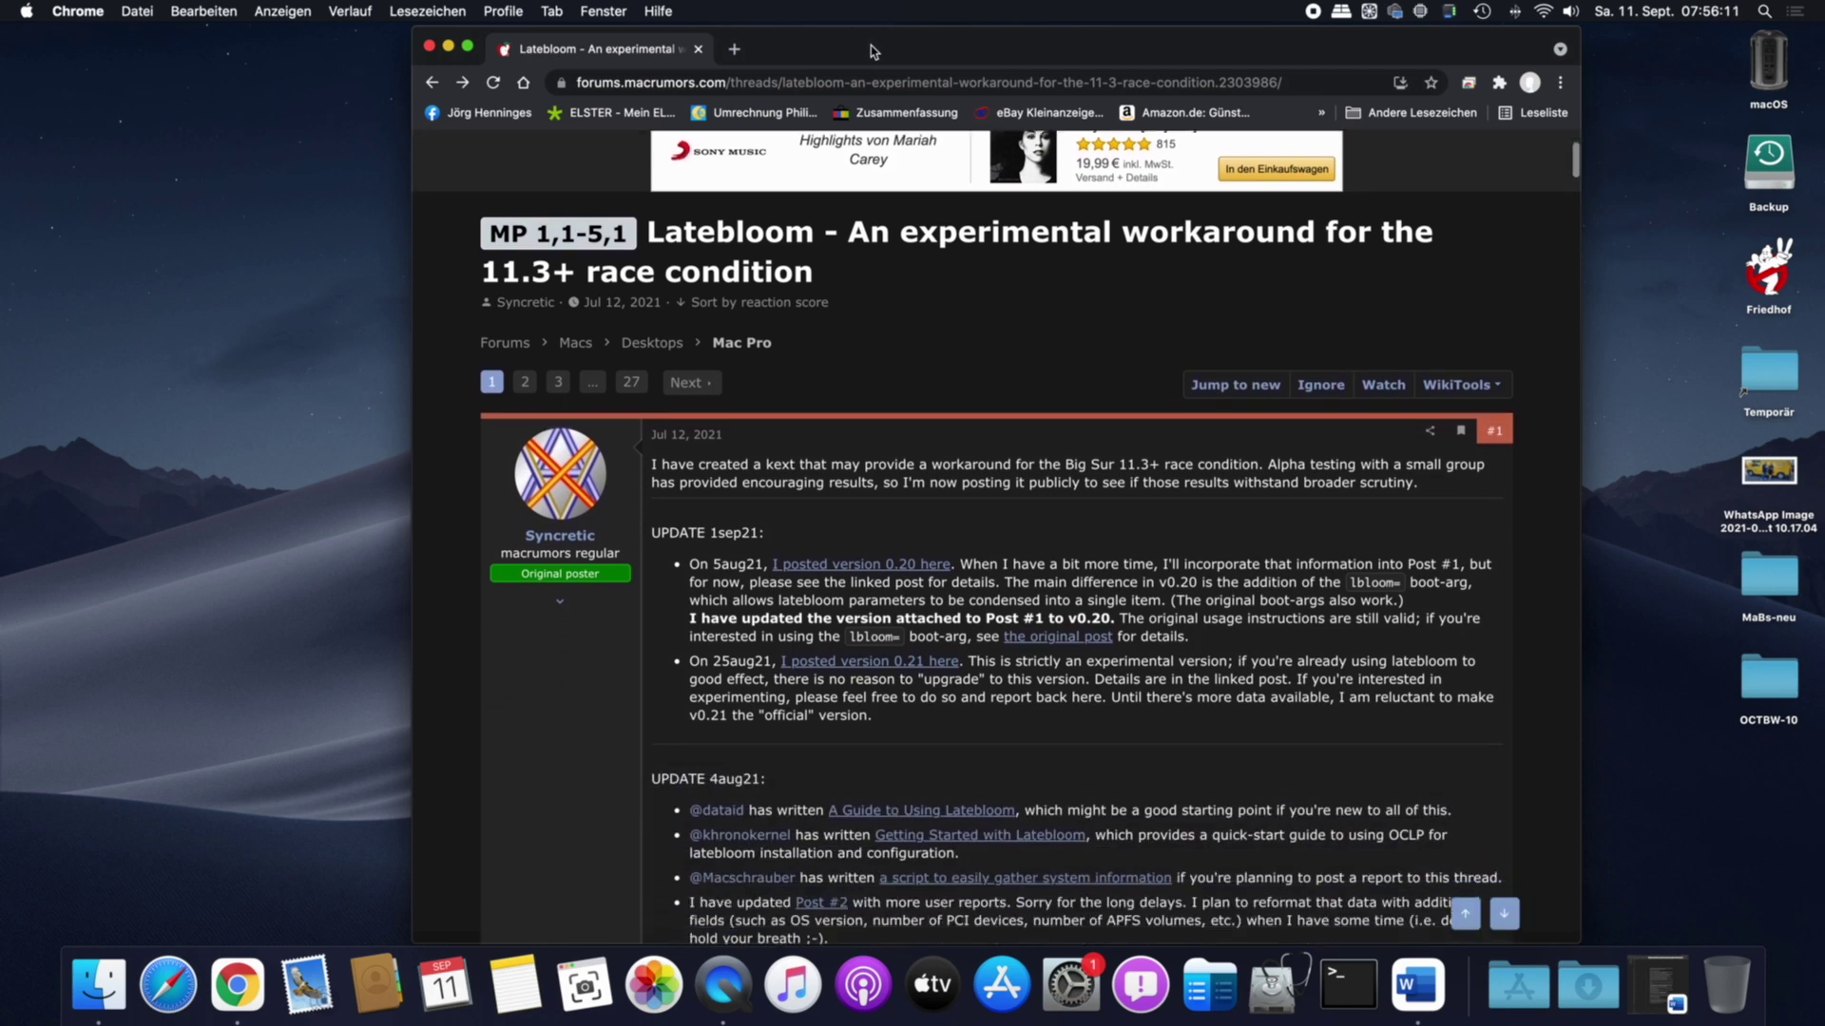
key("Down")
key("Down")
key("Down")
key("Down")
key("Down")
key("Down")
key("Down")
key("Down")
key("Down")
key("Down")
key("Down")
key("Down")
key("Down")
key("Down")
key("Down")
key("Down")
key("Down")
key("Down")
key("Down")
key("Down")
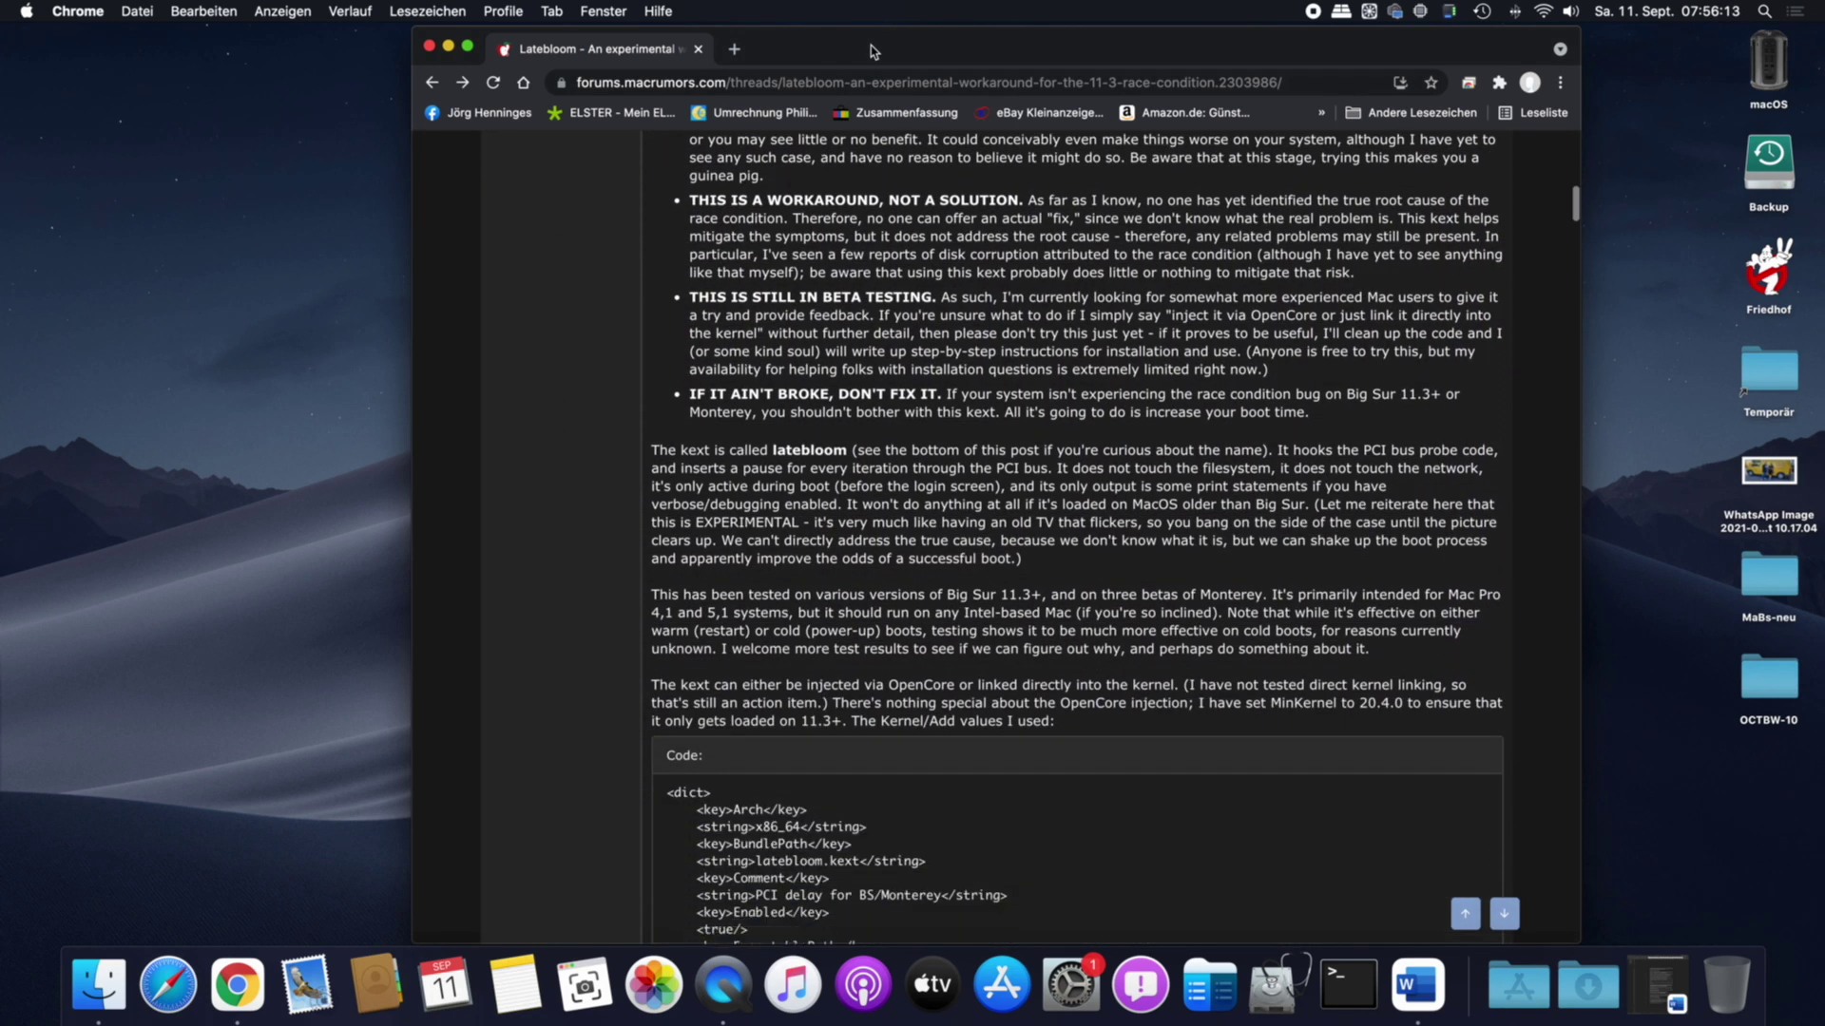
key("Down")
key("Down")
key("Down")
key("Down")
key("Down")
key("Down")
key("Down")
key("Down")
key("Down")
key("Down")
key("Down")
key("Down")
key("Down")
key("Down")
key("Down")
key("Down")
key("Down")
key("Down")
key("Down")
key("Down")
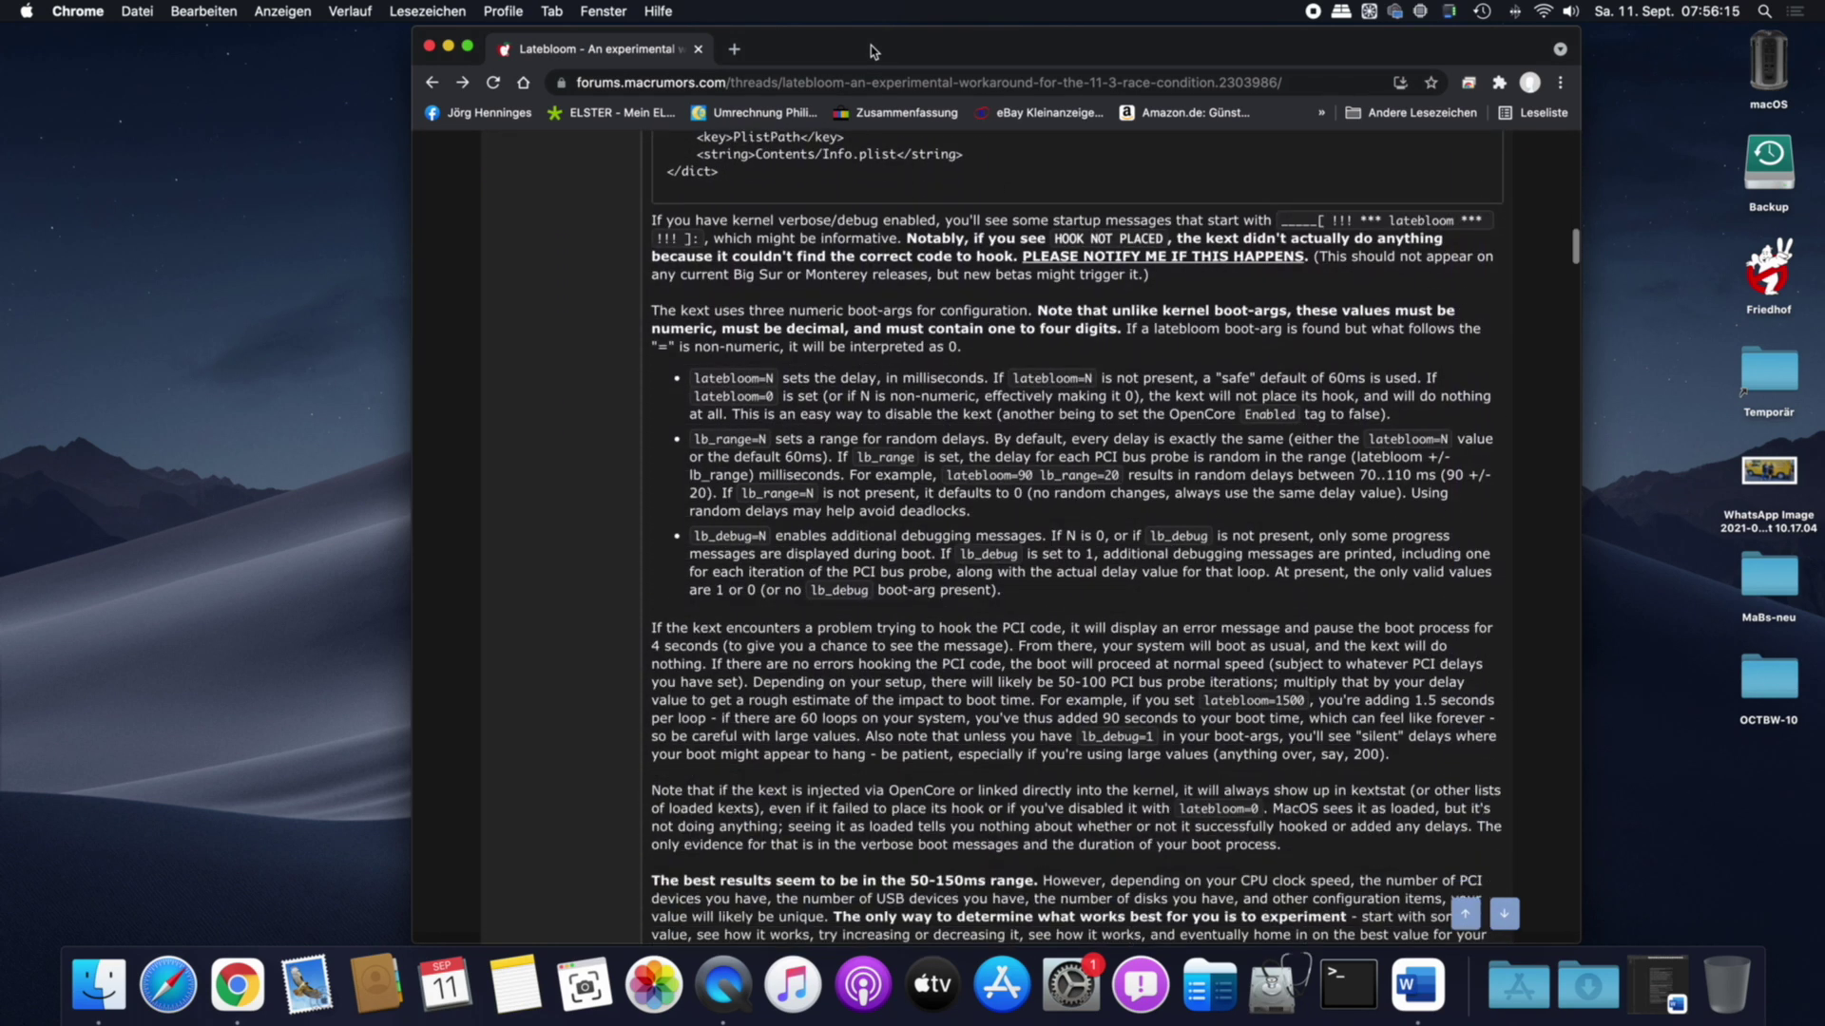
key("Down")
key("Down")
key("Down")
key("Down")
key("Down")
key("Down")
key("Down")
key("Down")
key("Down")
key("Down")
key("Down")
key("Down")
key("Down")
key("Down")
key("Down")
key("Down")
key("Down")
key("Down")
key("Down")
key("Down")
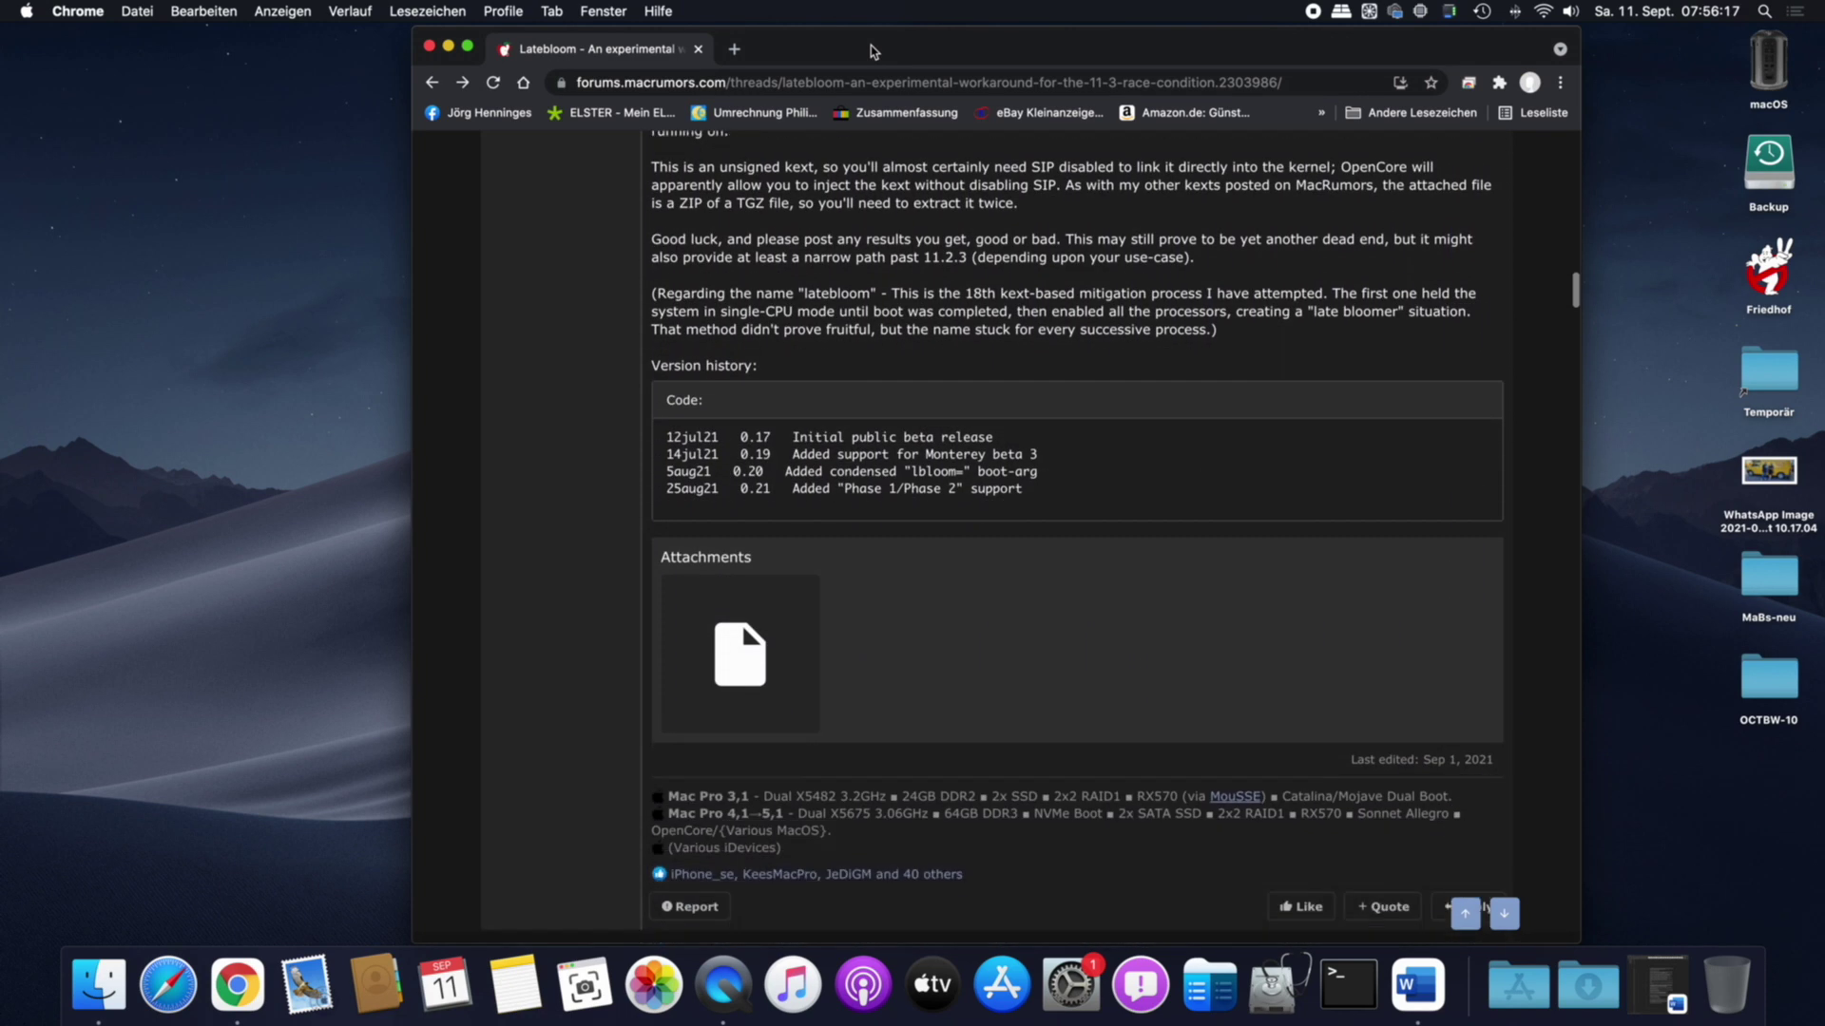
key("Down")
key("Down")
key("Down")
key("Down")
key("Down")
key("Down")
key("Down")
key("Down")
key("Down")
key("Down")
key("Down")
key("Down")
key("Down")
key("Down")
key("Down")
key("Down")
key("Down")
key("Down")
key("Down")
key("Down")
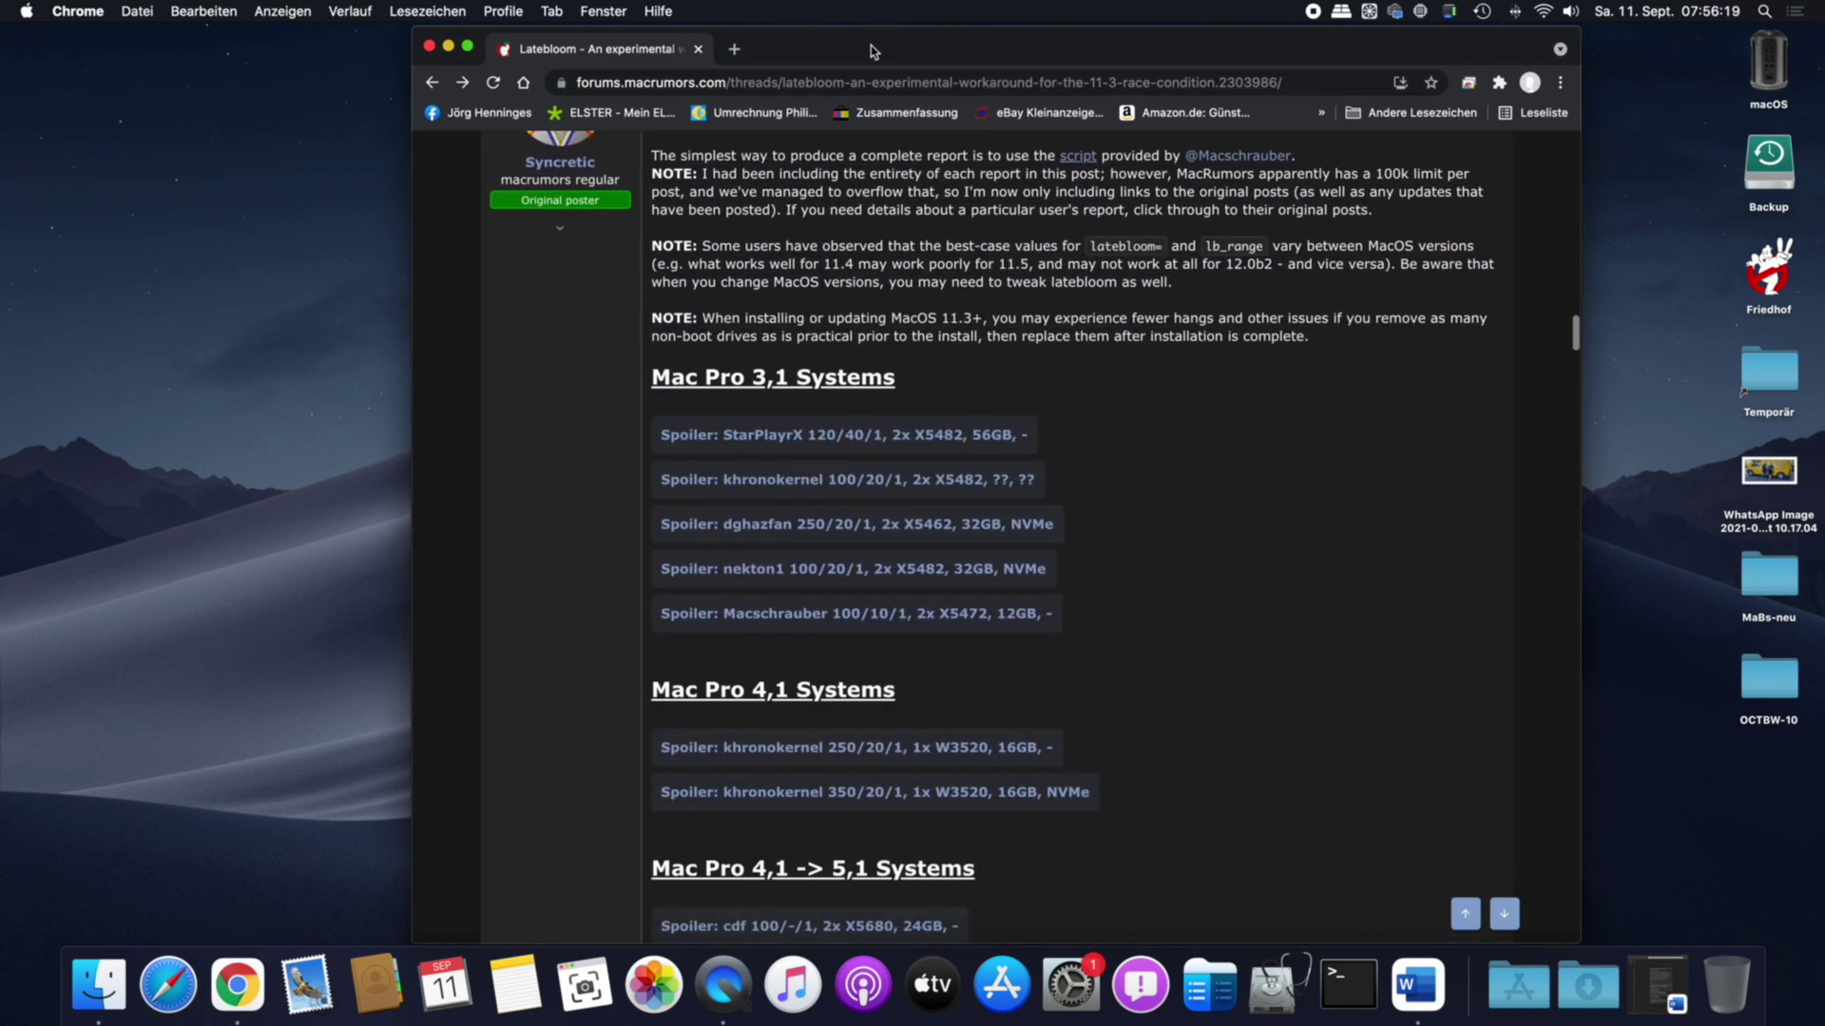
key("Down")
key("Down")
key("Down")
key("Down")
key("Down")
key("Down")
key("Down")
key("Down")
key("Down")
key("Down")
key("Down")
key("Down")
key("Down")
key("Down")
key("Down")
key("Down")
key("Down")
key("Down")
key("Down")
key("Down")
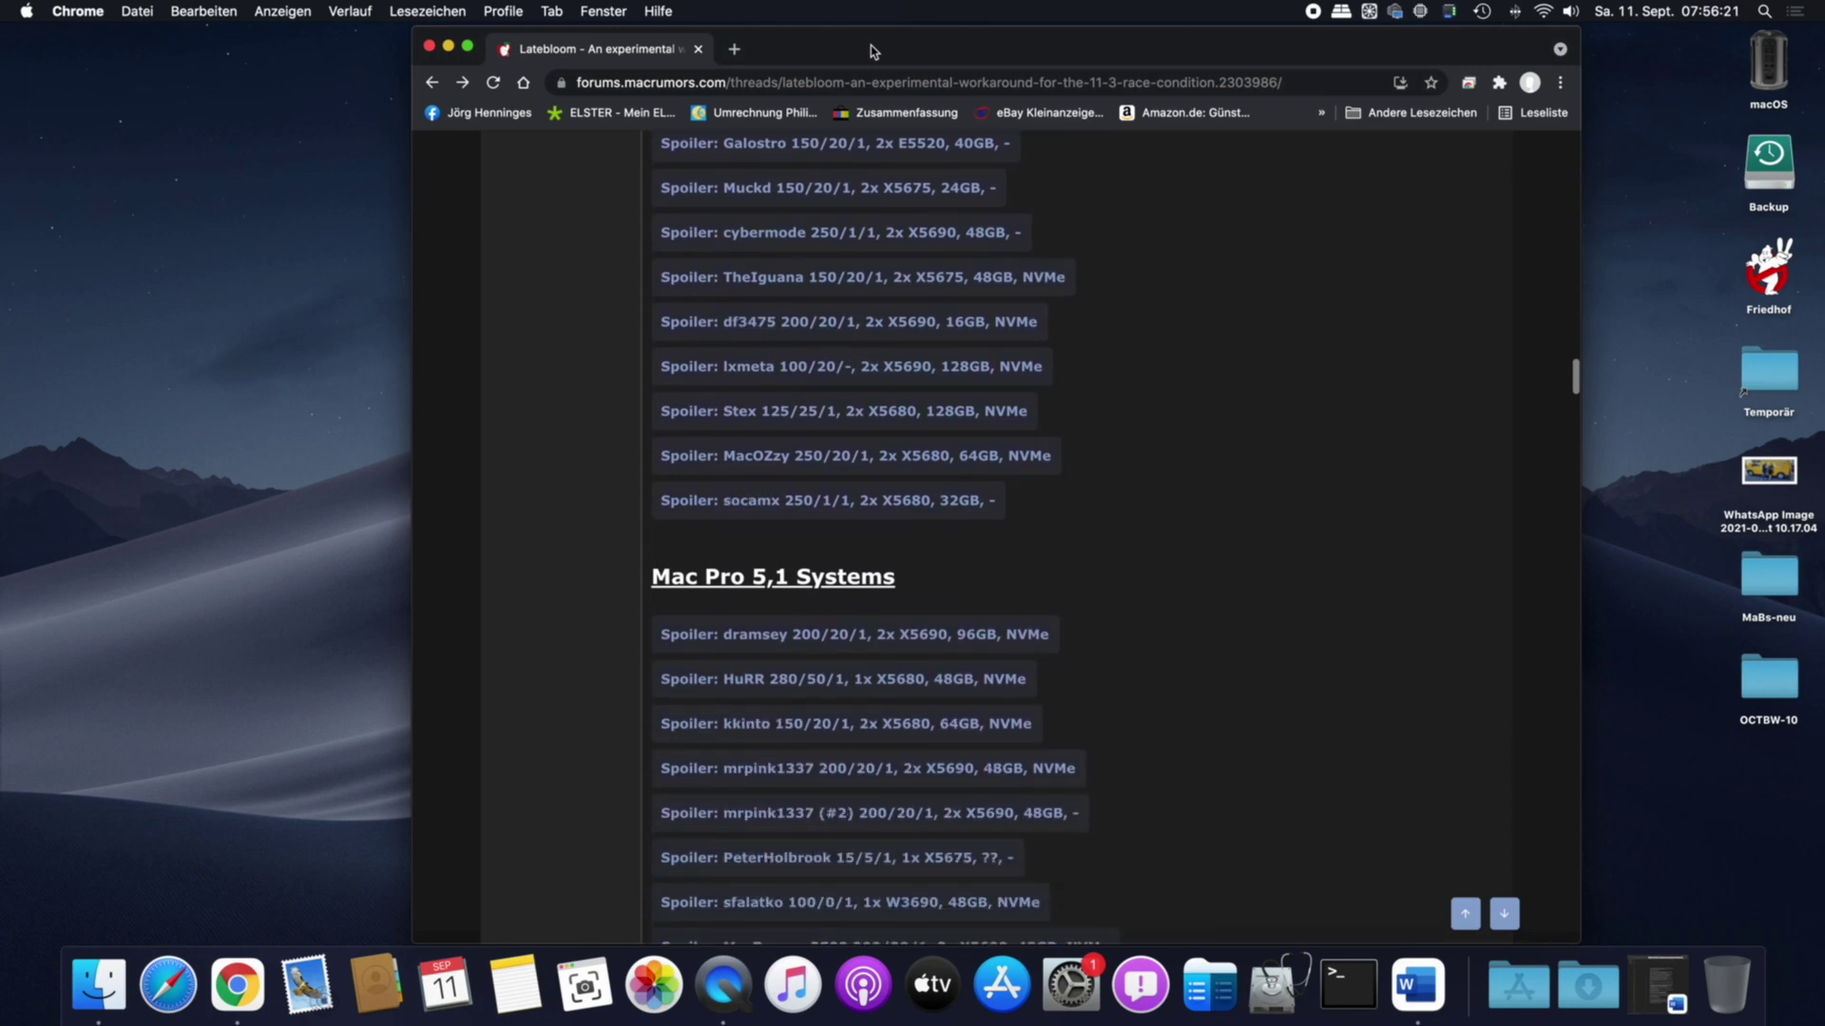
key("Down")
key("Down")
key("Down")
key("Down")
key("Down")
key("Down")
key("Down")
key("Down")
key("Down")
key("Down")
key("Down")
key("Down")
key("Down")
key("Down")
key("Down")
key("Down")
key("Down")
key("Down")
key("Down")
key("Down")
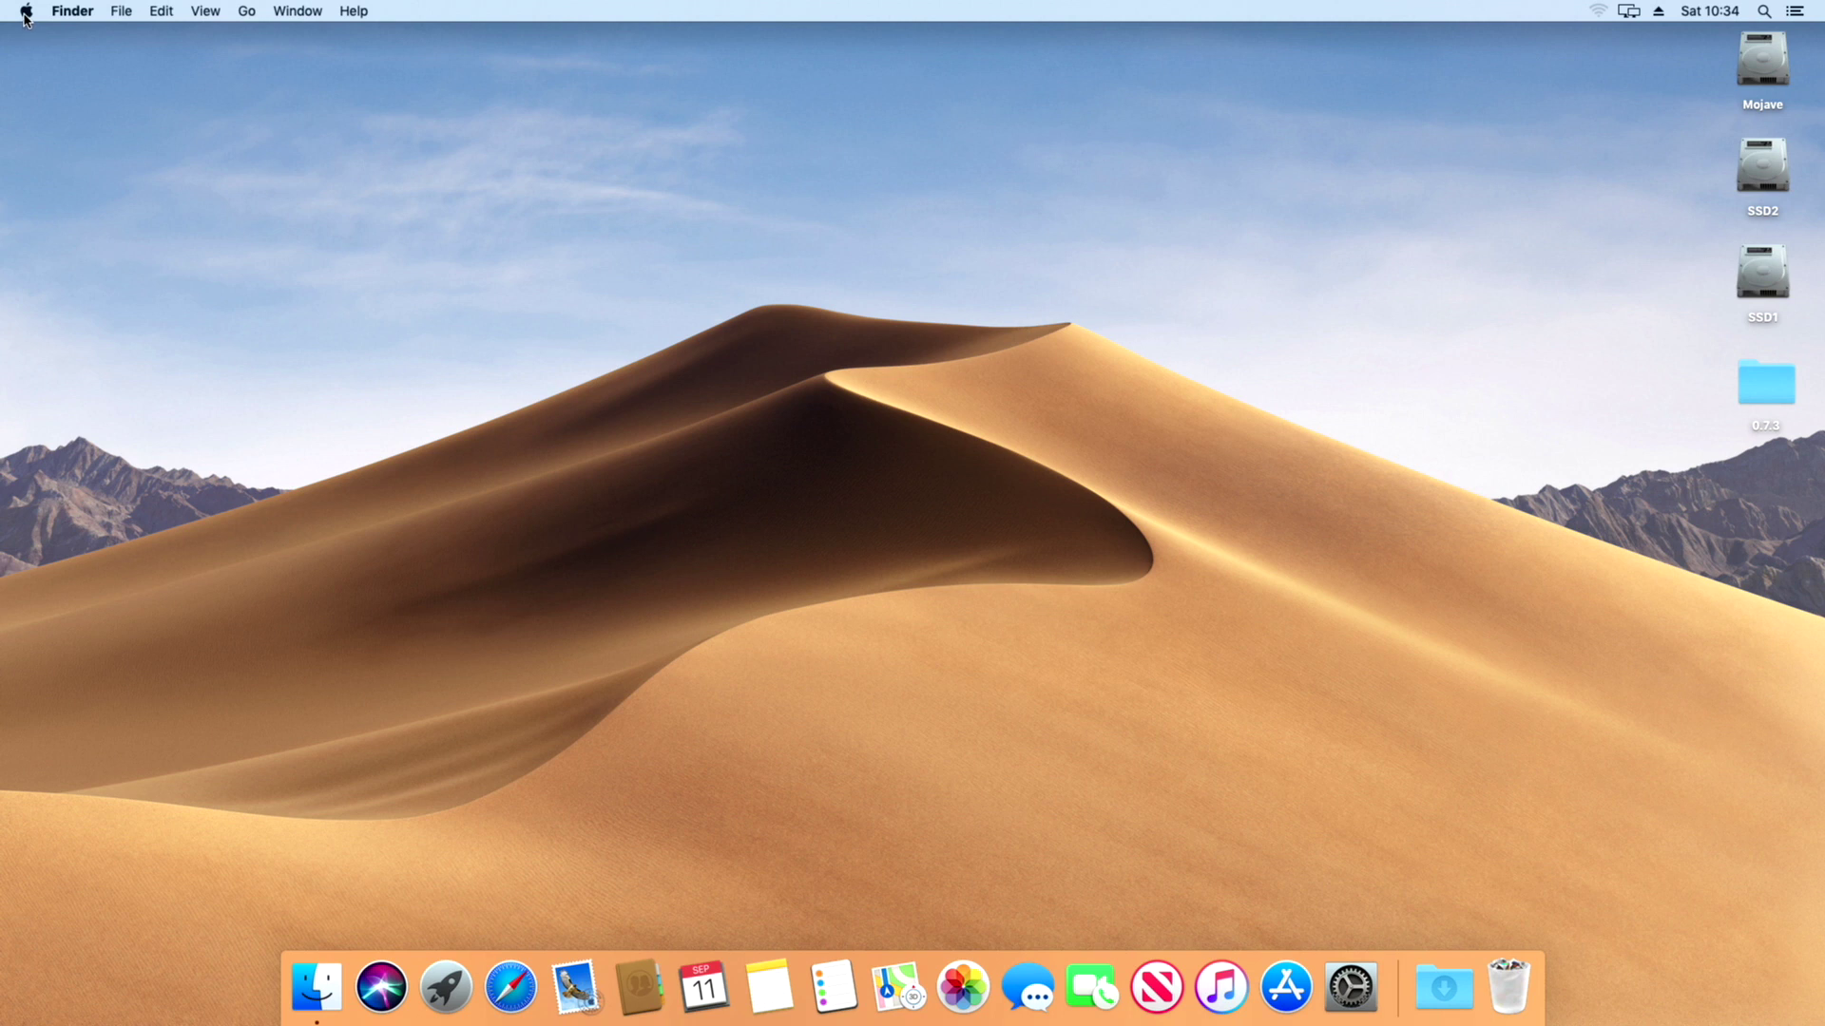
- In About This Mac, highlight the NVIDIA GeForce GTX 780 graphics and open System Report
left_click(26, 14)
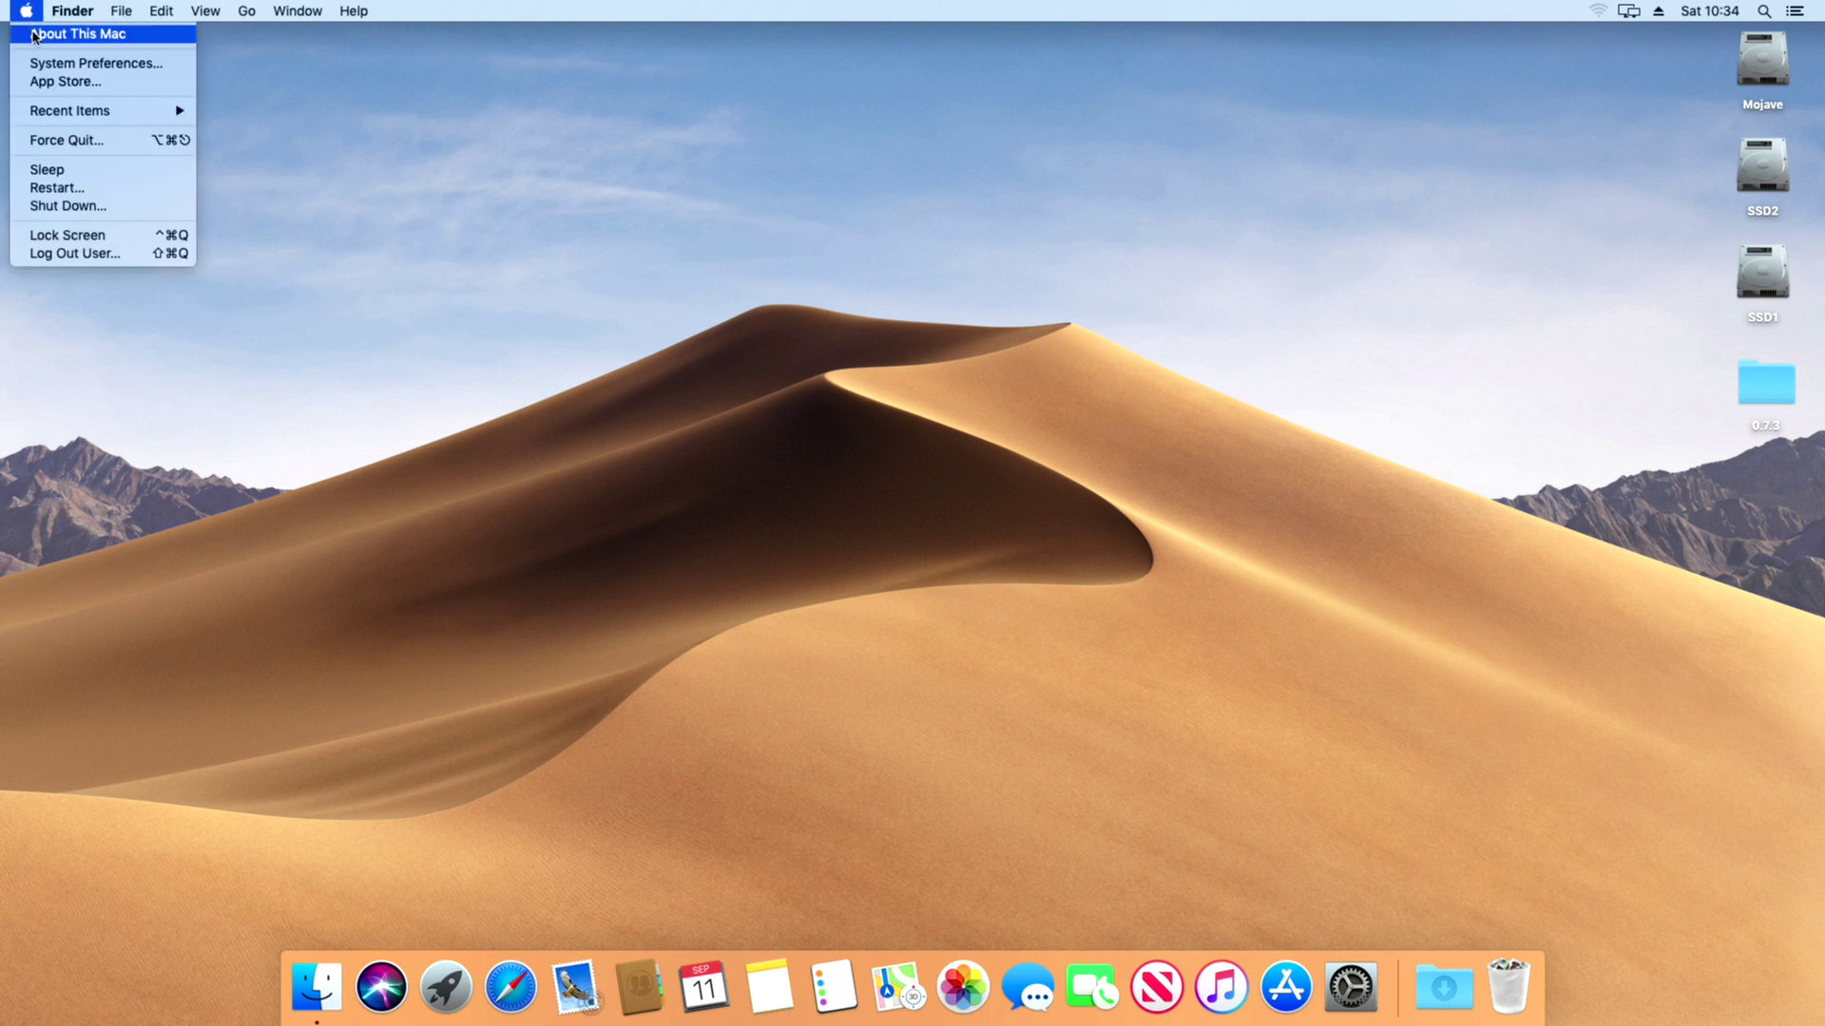
left_click(33, 35)
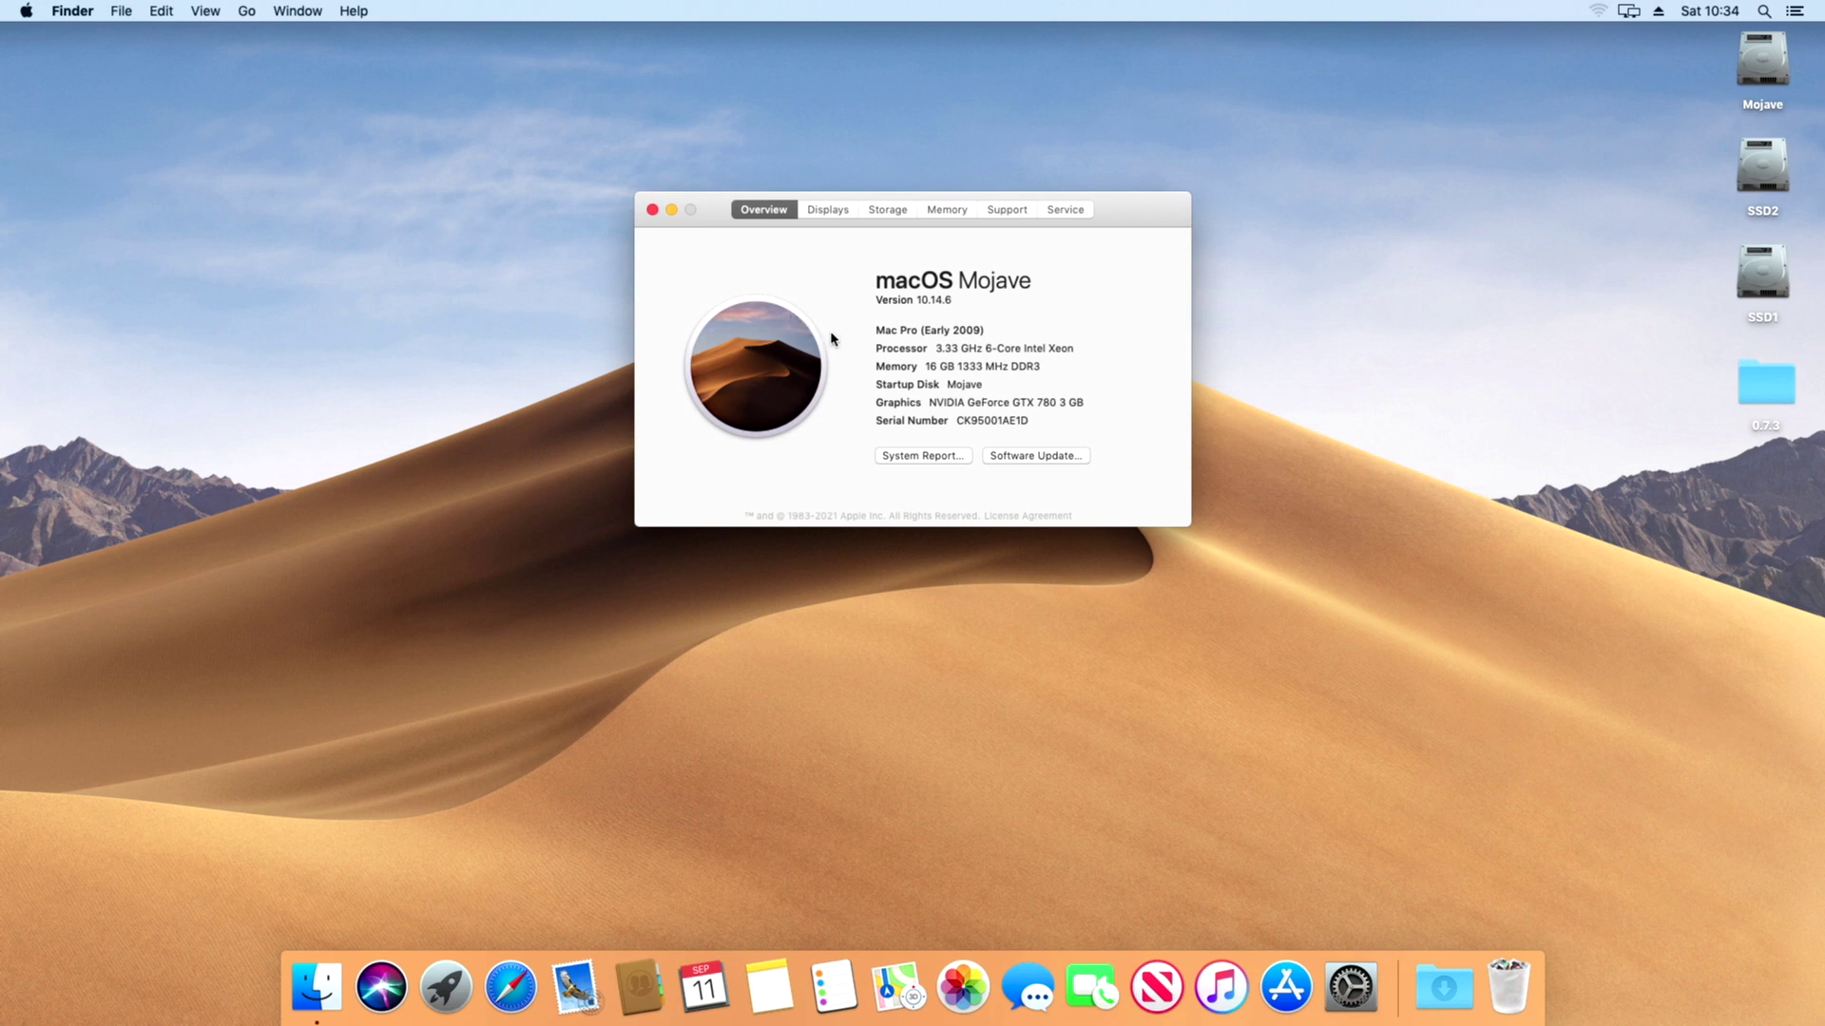
left_click_drag(929, 403, 1081, 403)
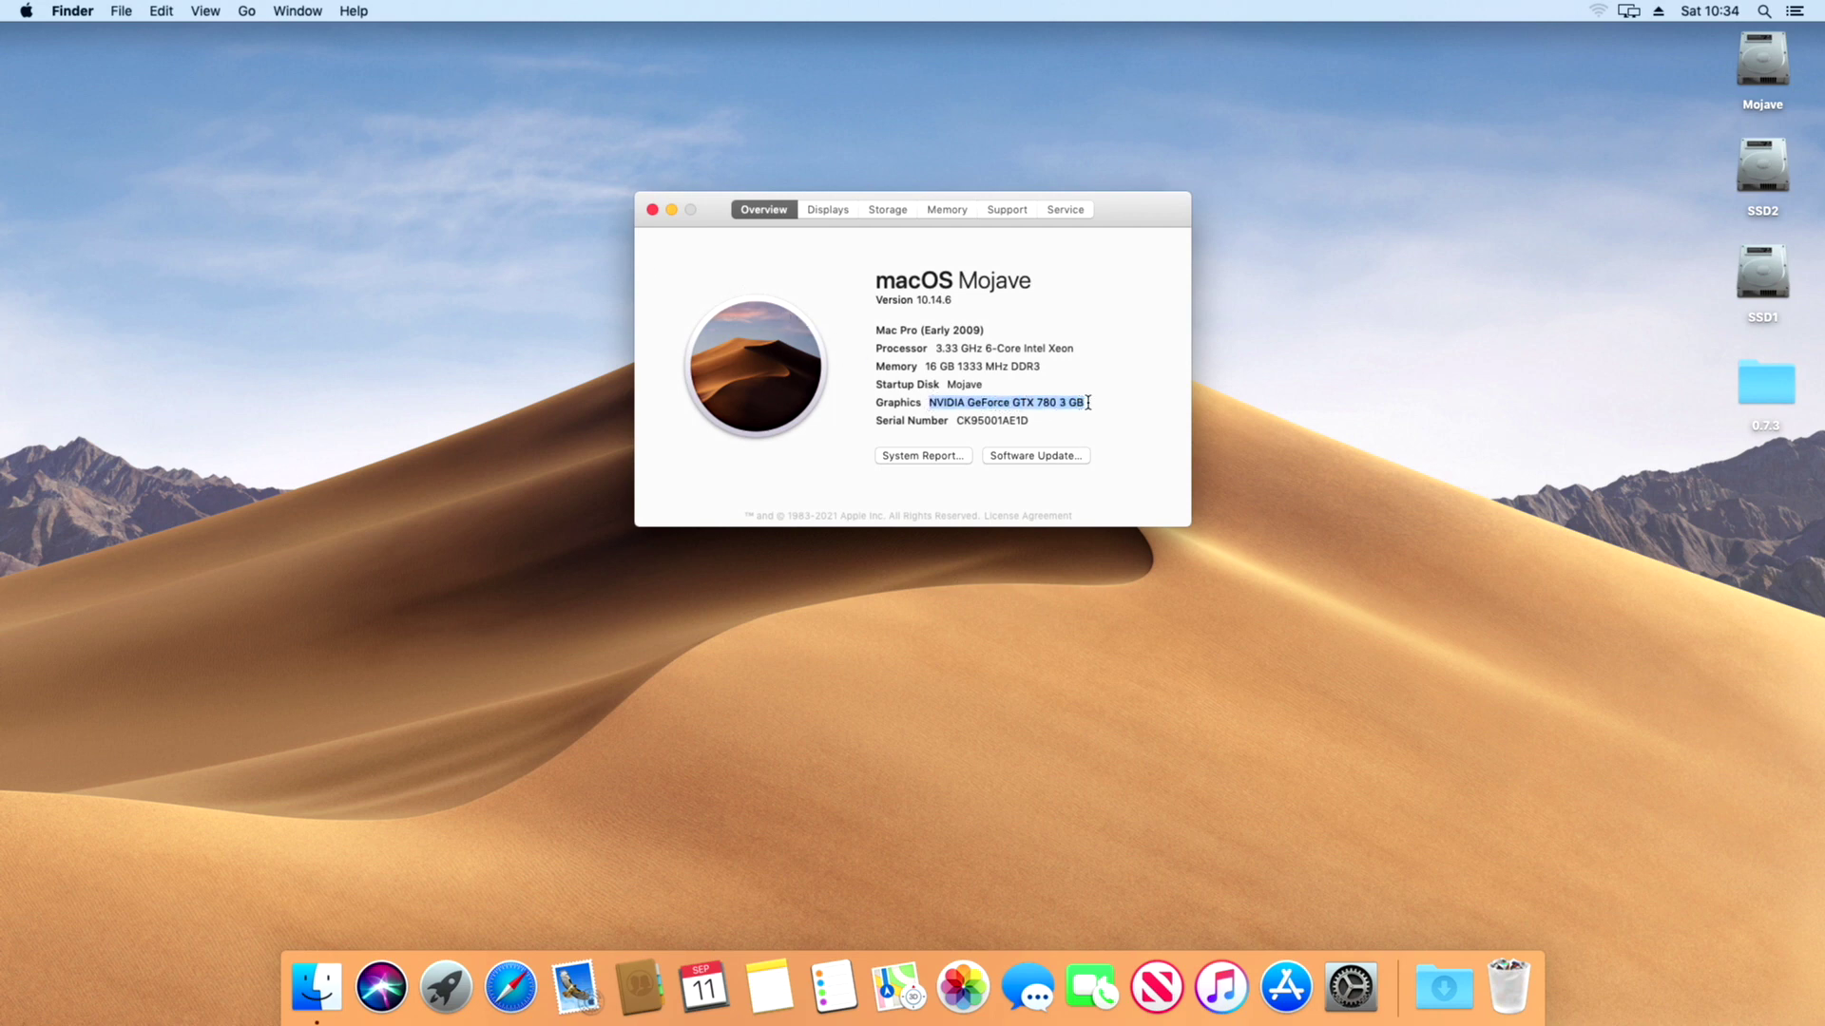
left_click(936, 461)
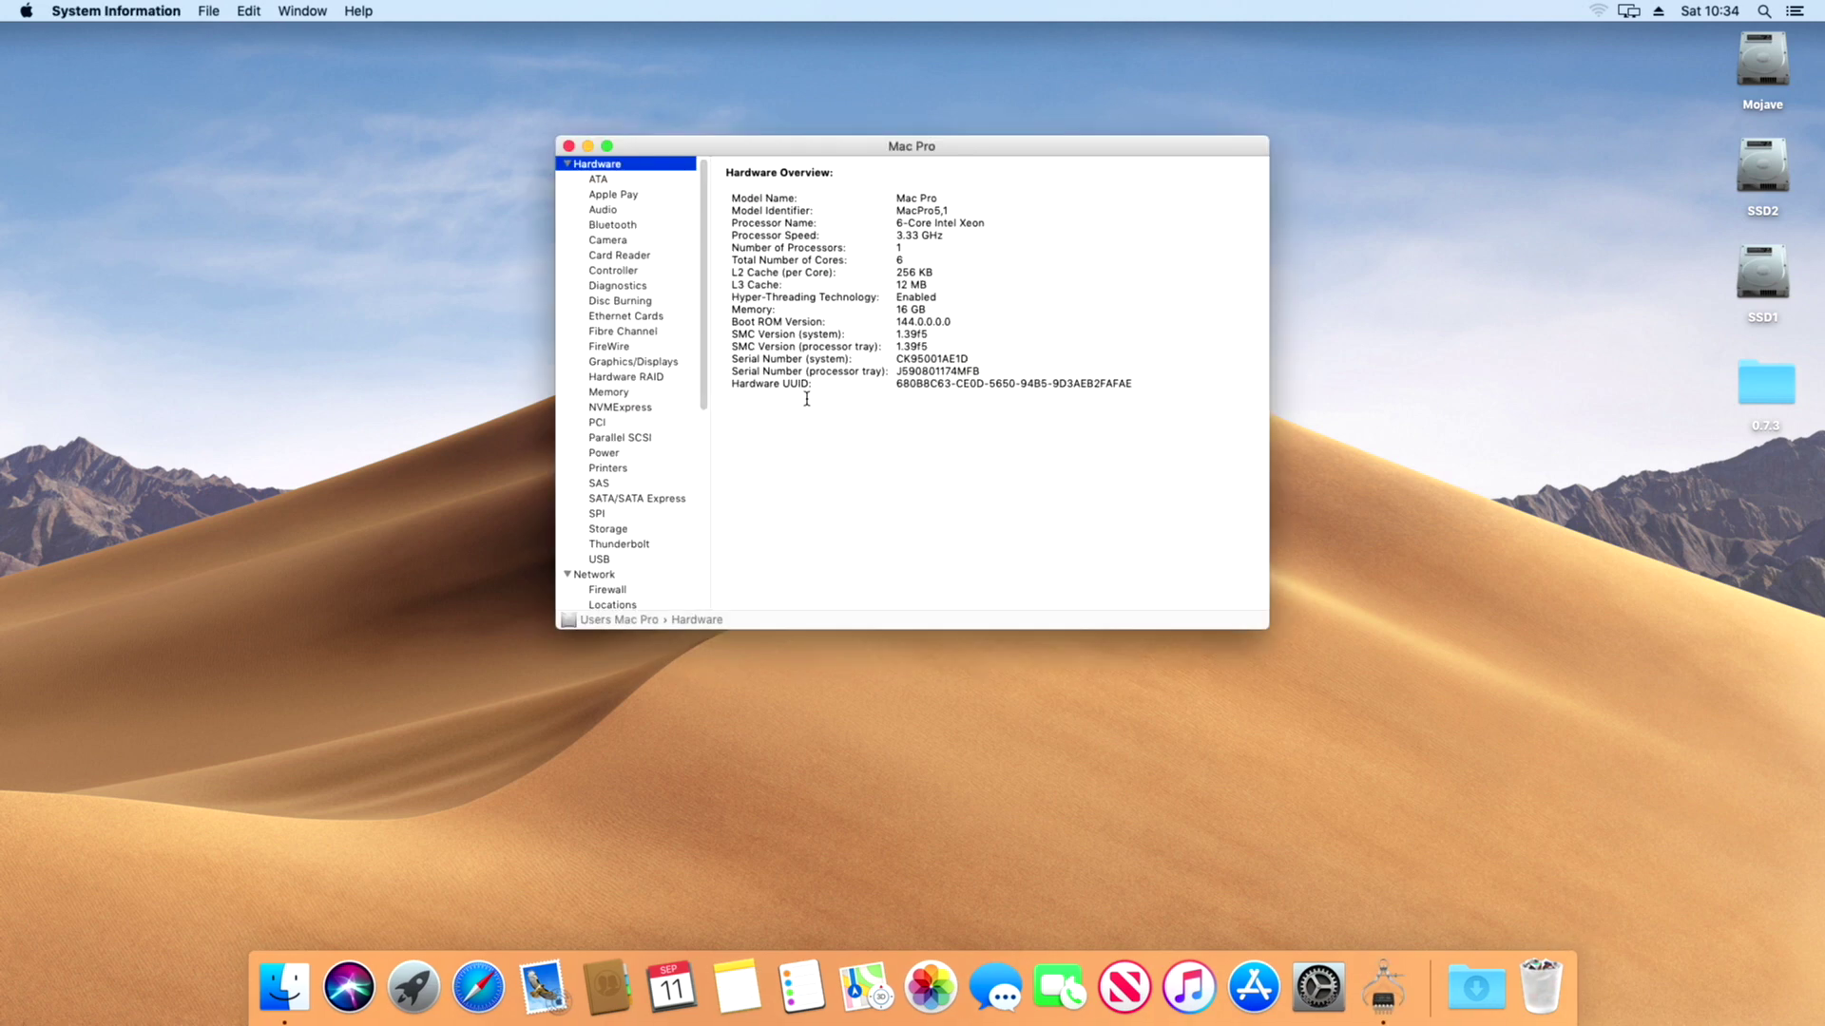
- Check the GTX 780's MacVidCards ROM revision under Graphics/Displays, then close System Information
left_click(663, 364)
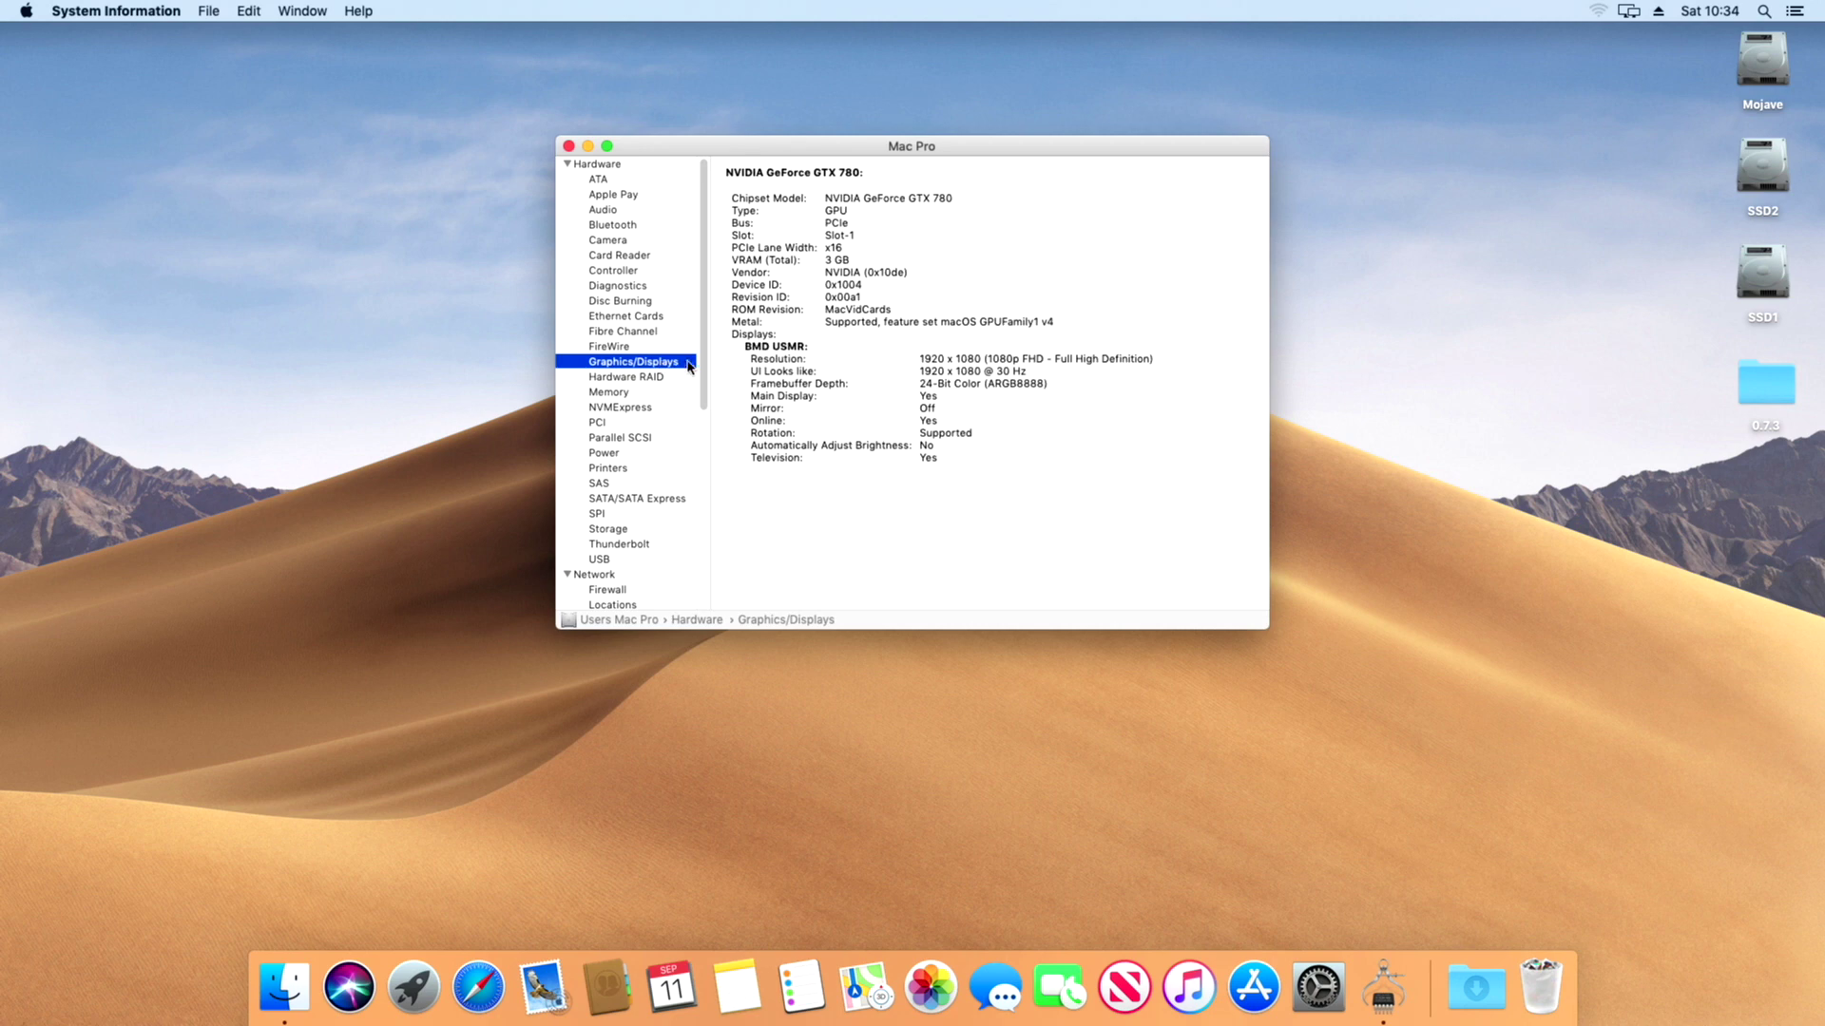
left_click_drag(826, 312, 889, 308)
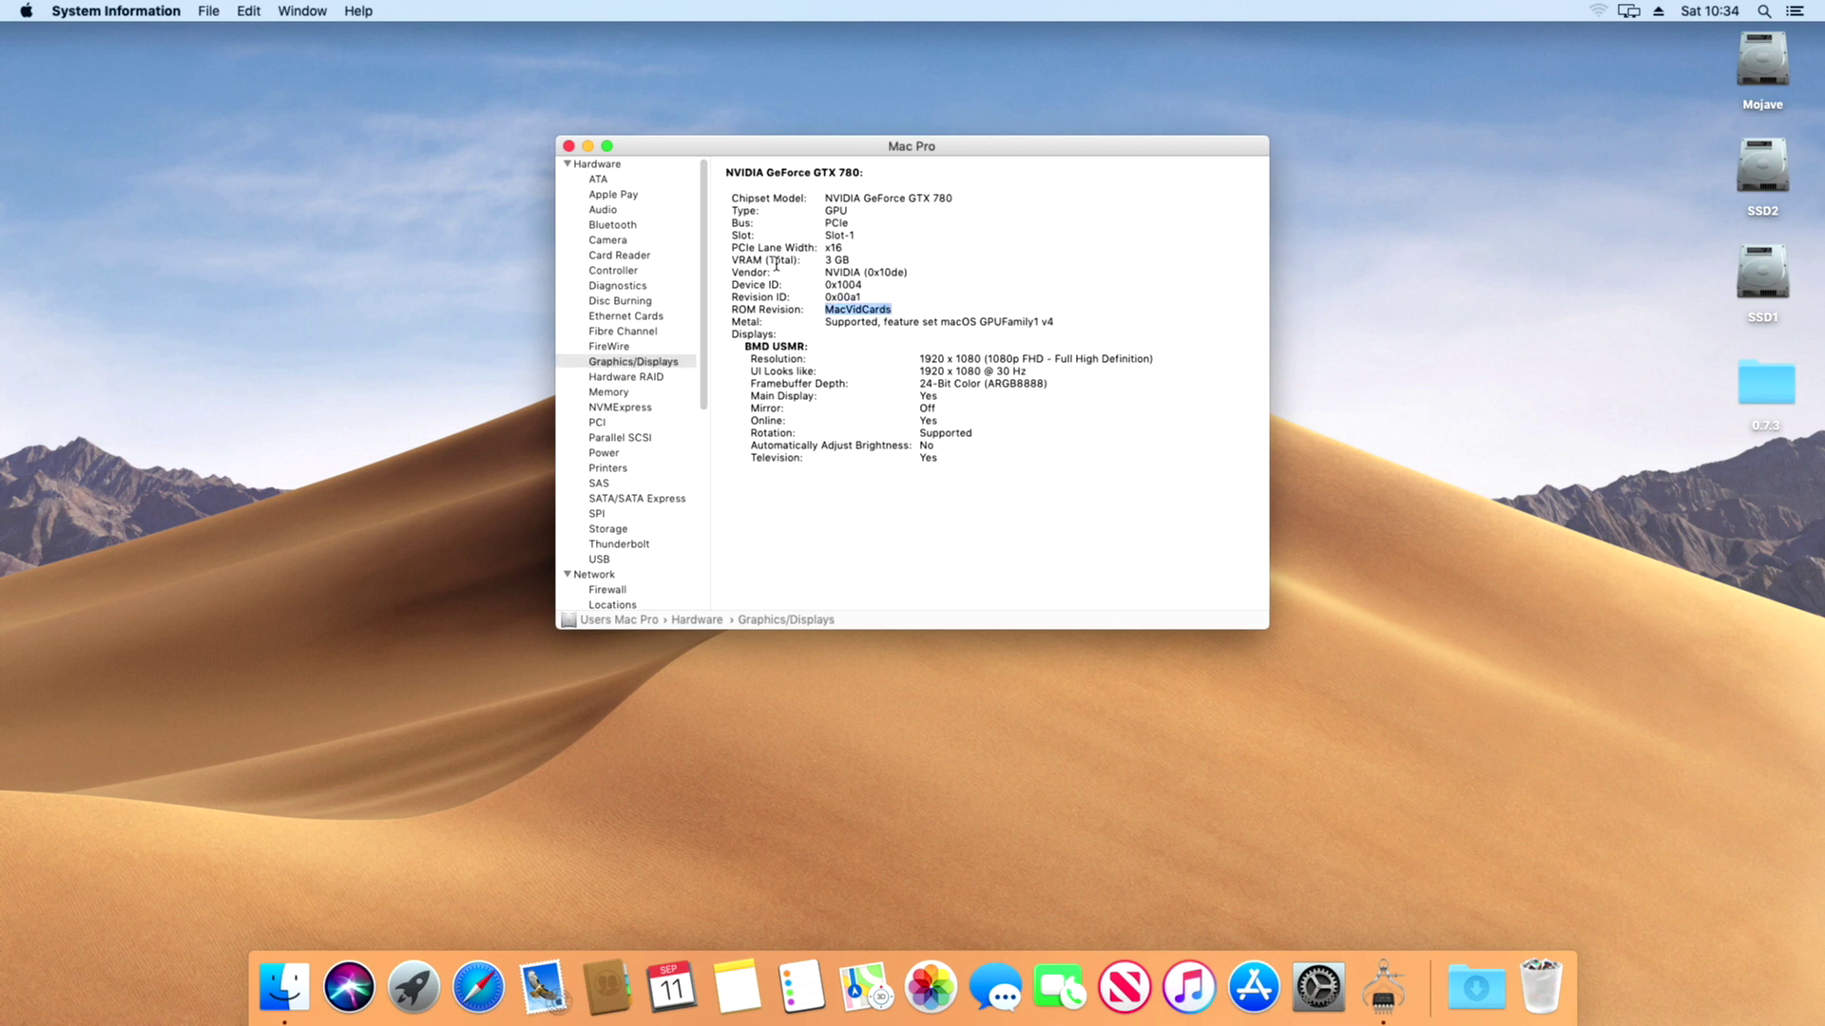
left_click(569, 147)
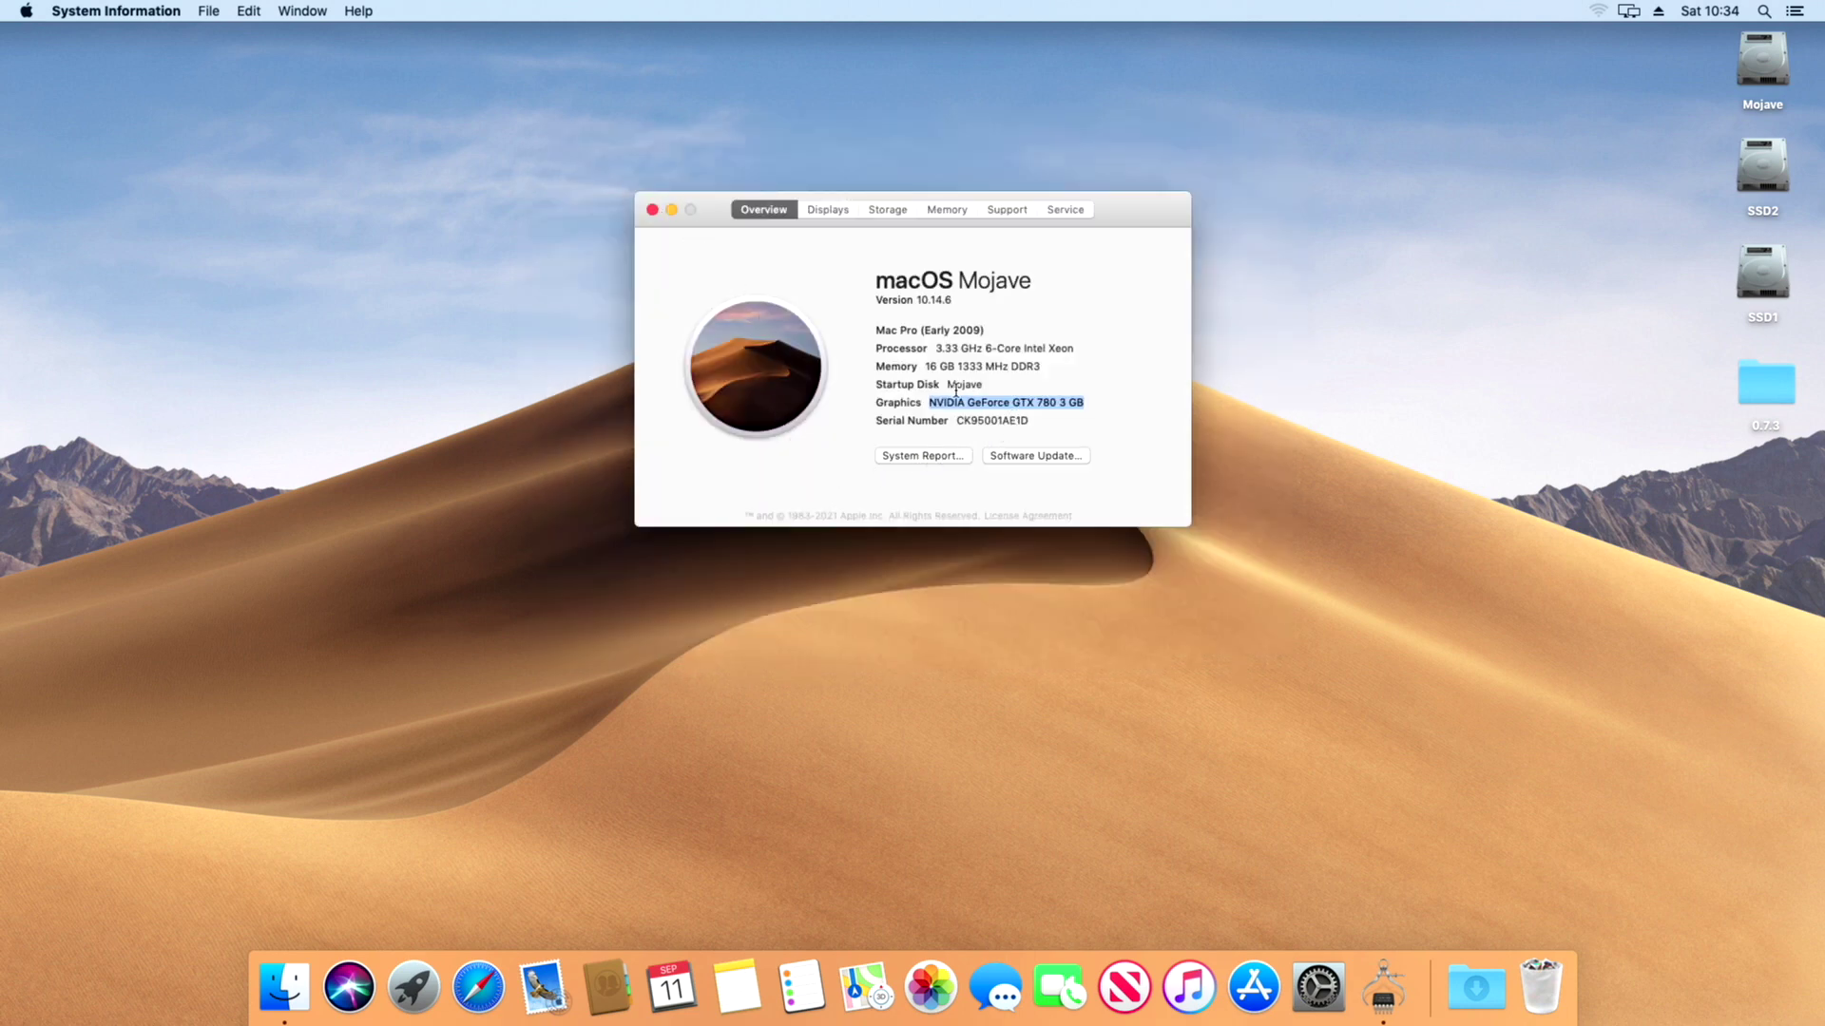
- Confirm Mojave 10.14.6 is up to date and reveal its build number
left_click(1036, 456)
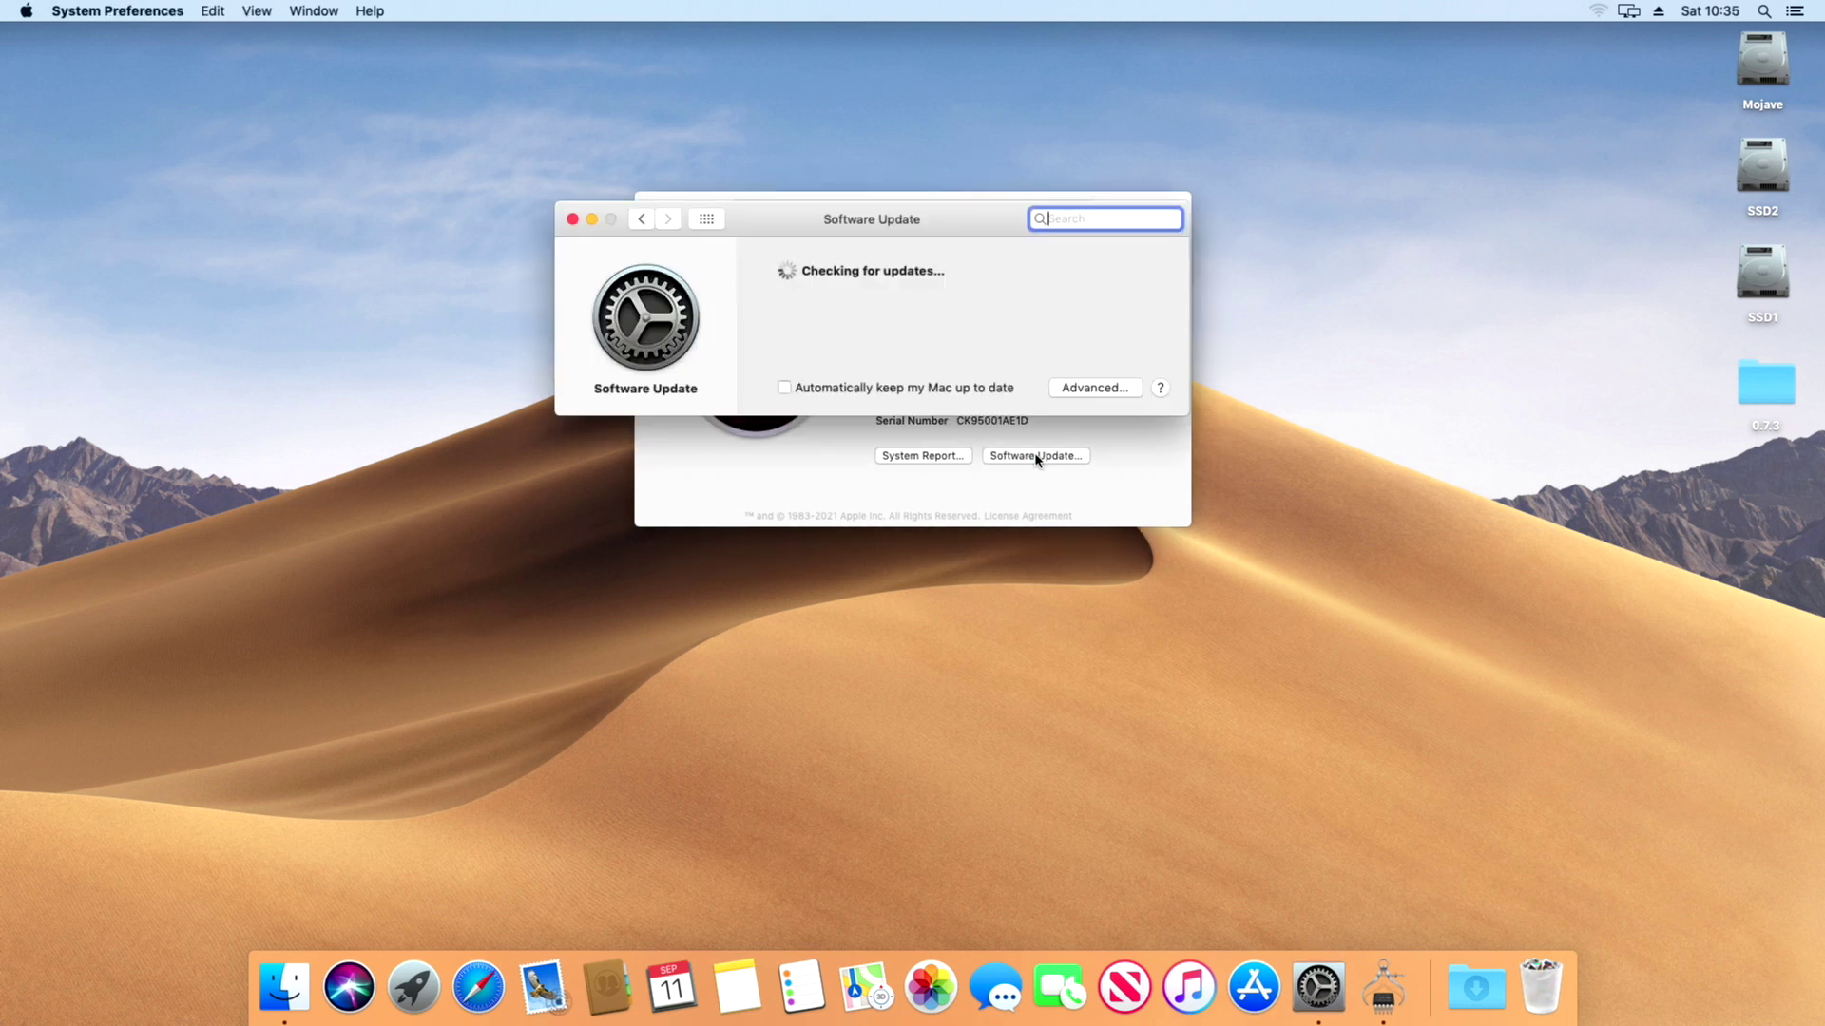
left_click(571, 220)
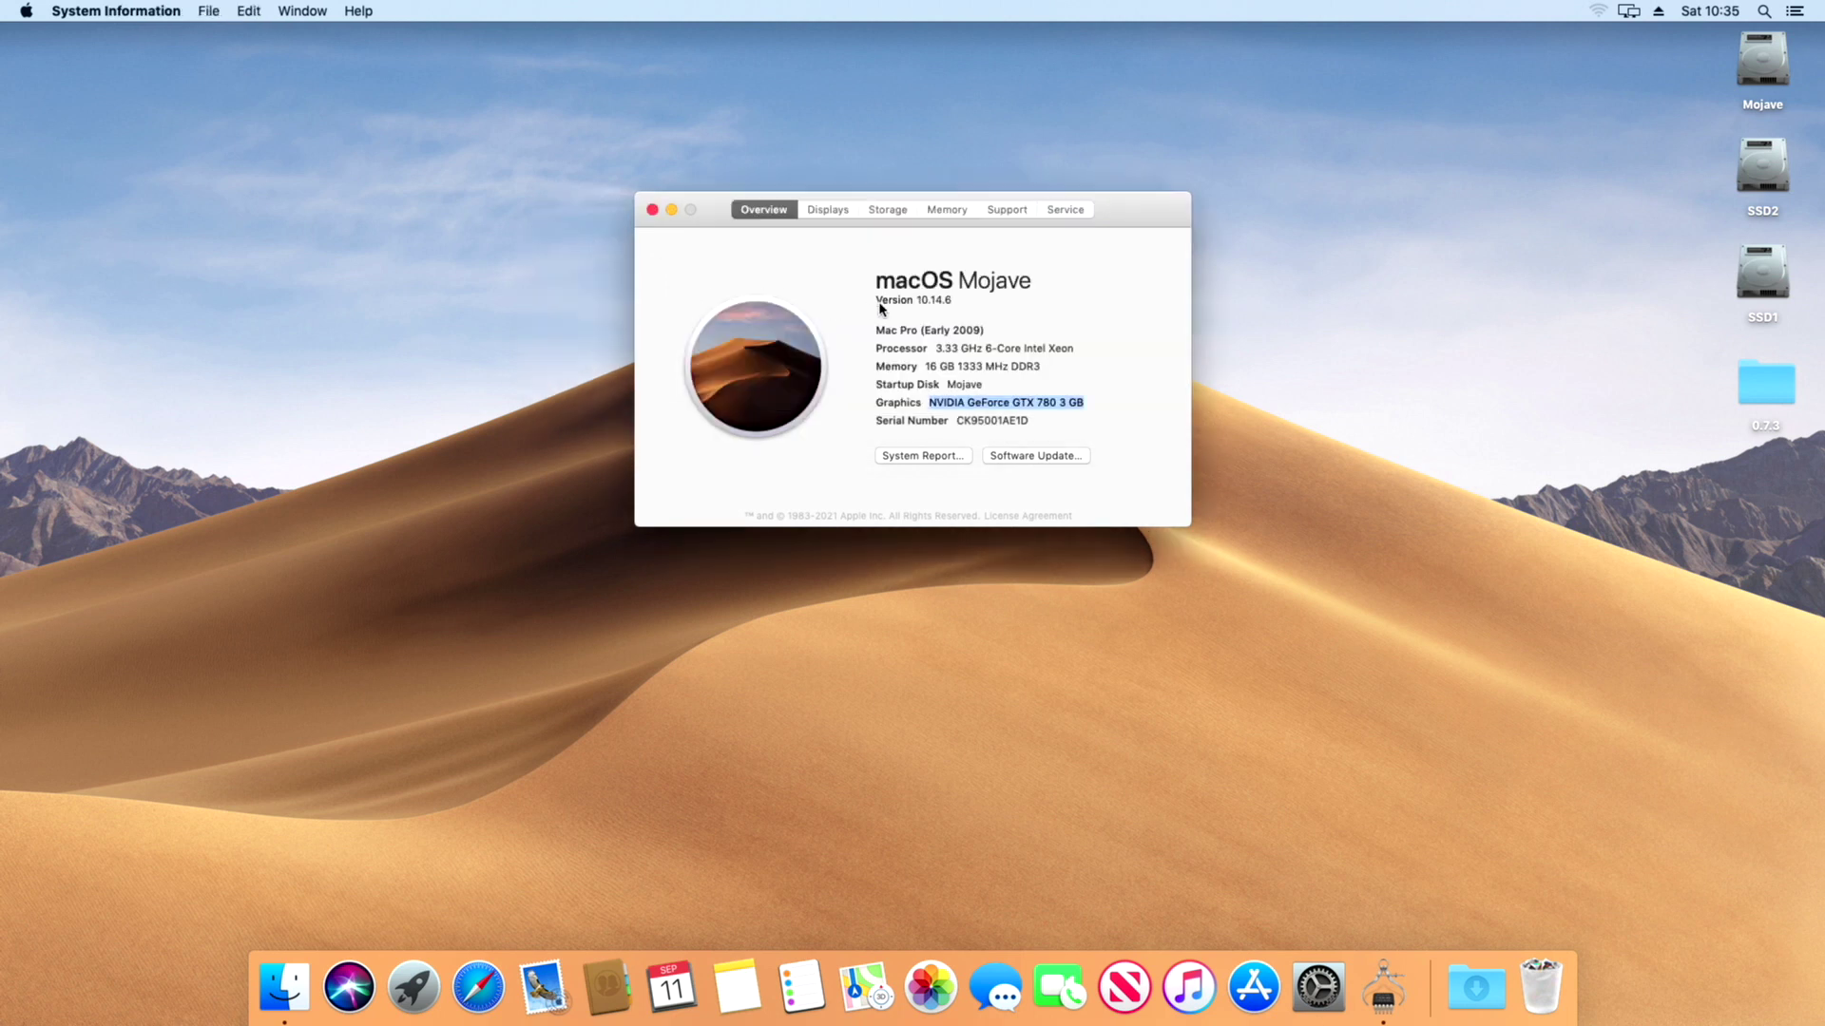
left_click(914, 302)
- Open the 0.7.3 folder and locate latebloom.kext inside EFI/OC/Kexts
left_click(653, 210)
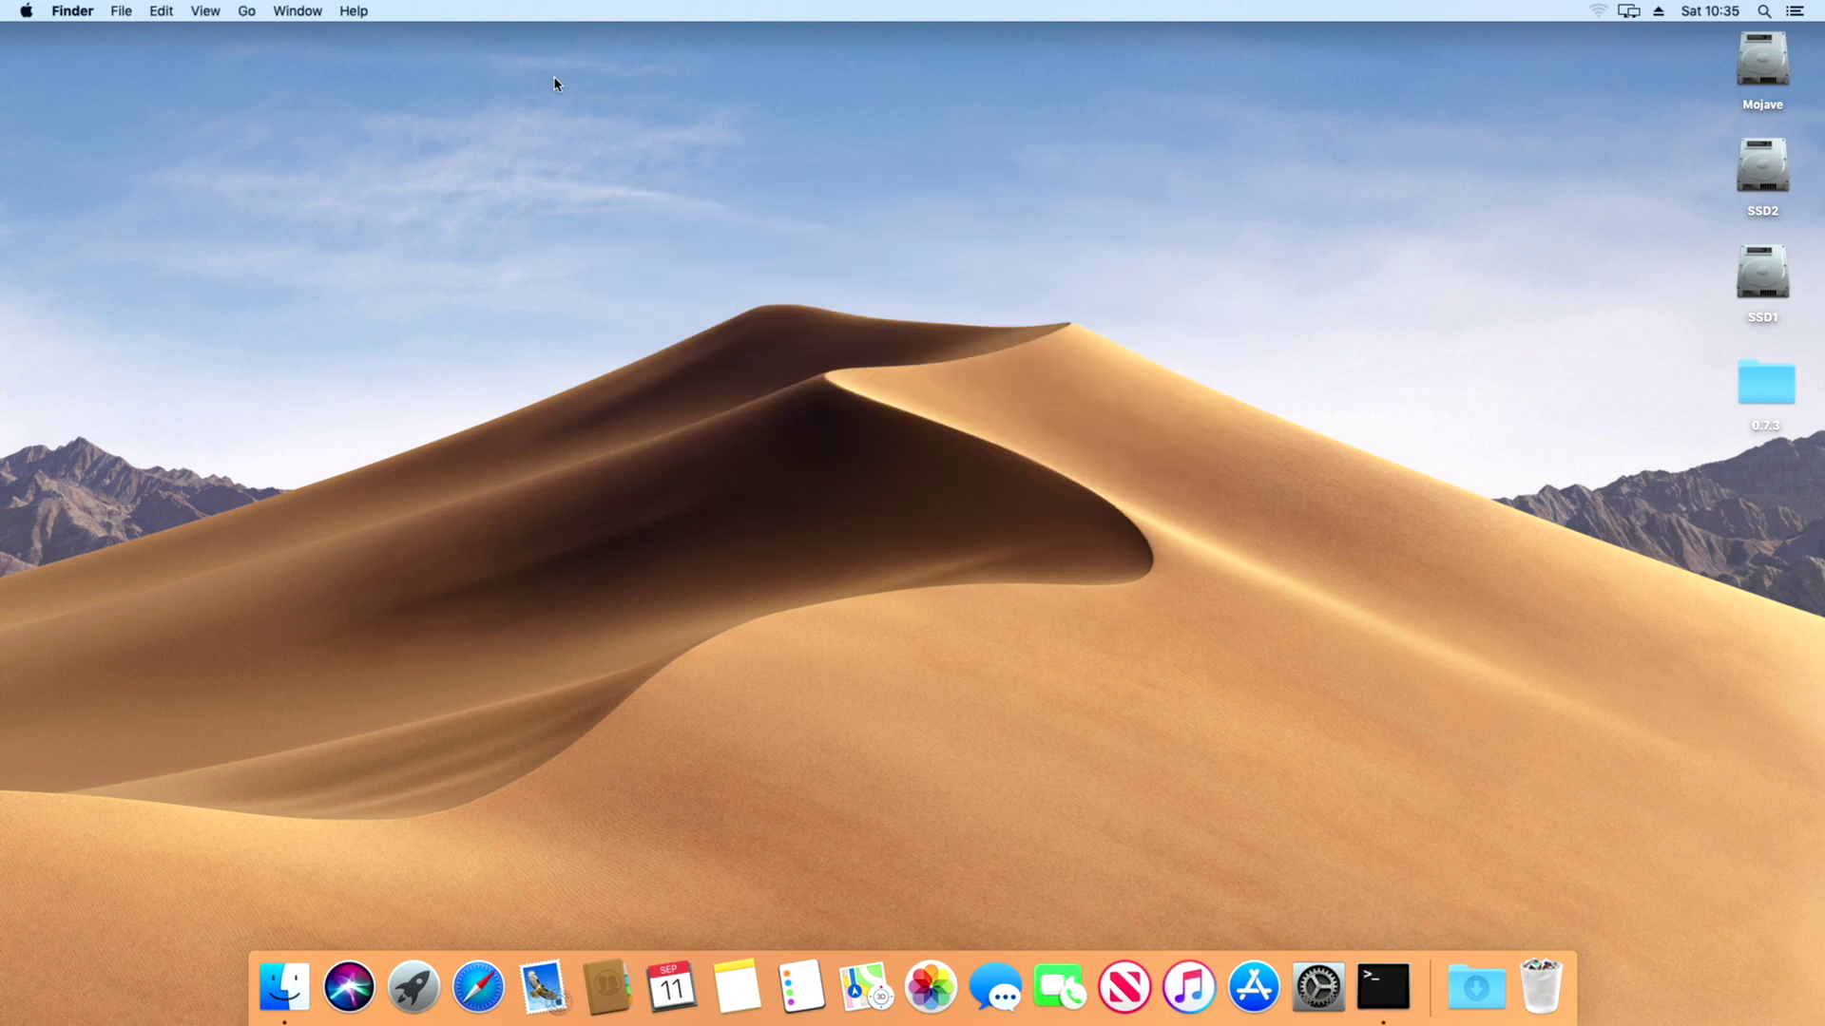
double_click(1764, 383)
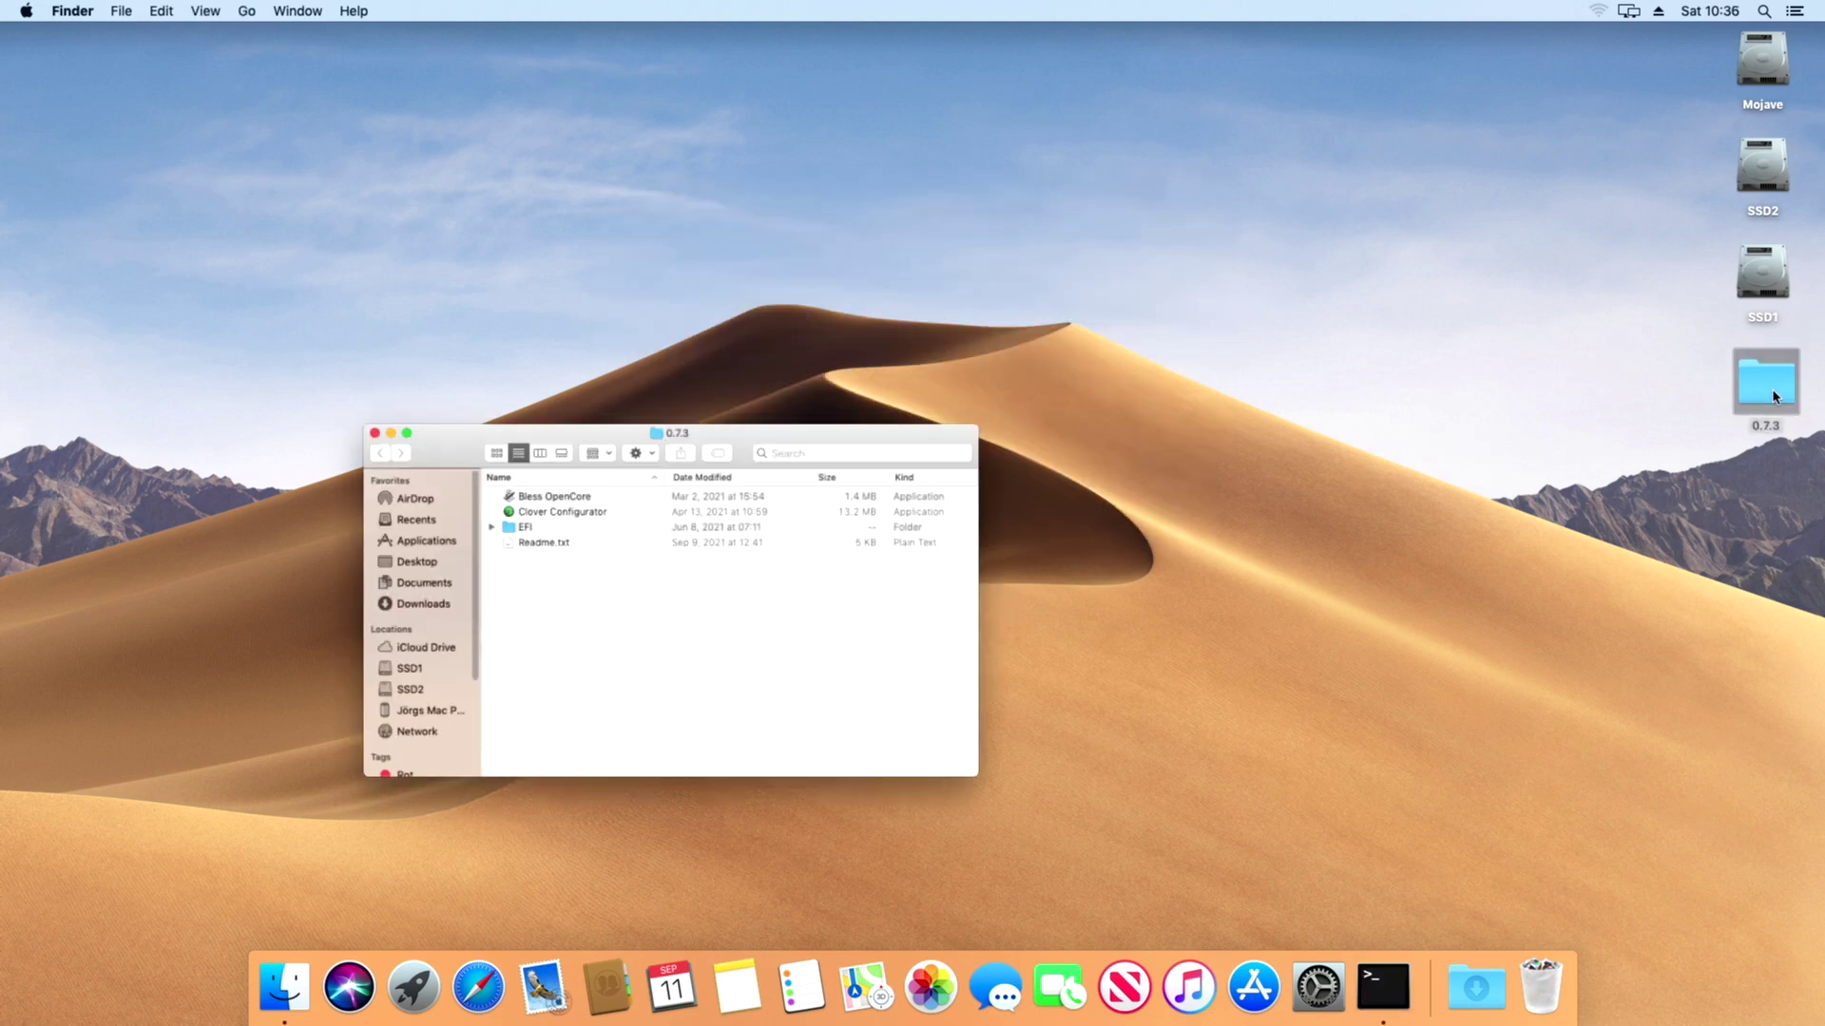
left_click_drag(729, 418, 803, 271)
left_click(633, 372)
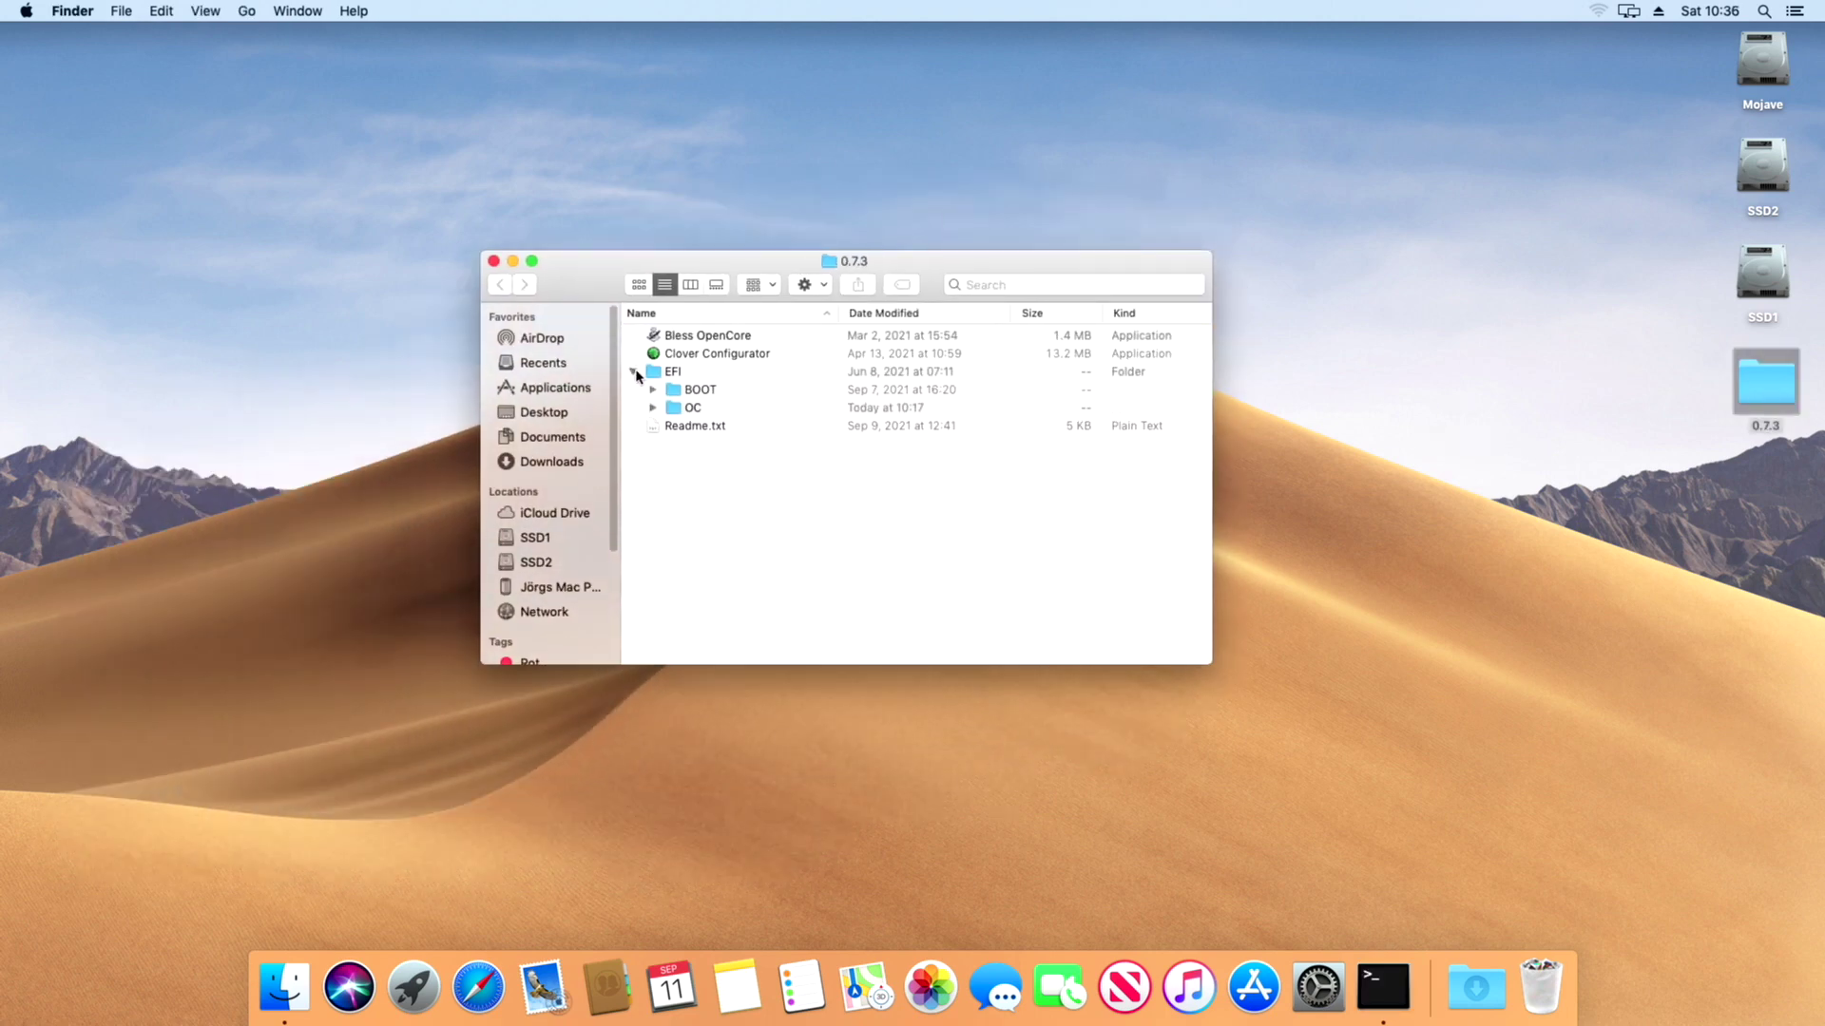
left_click(653, 407)
left_click(674, 480)
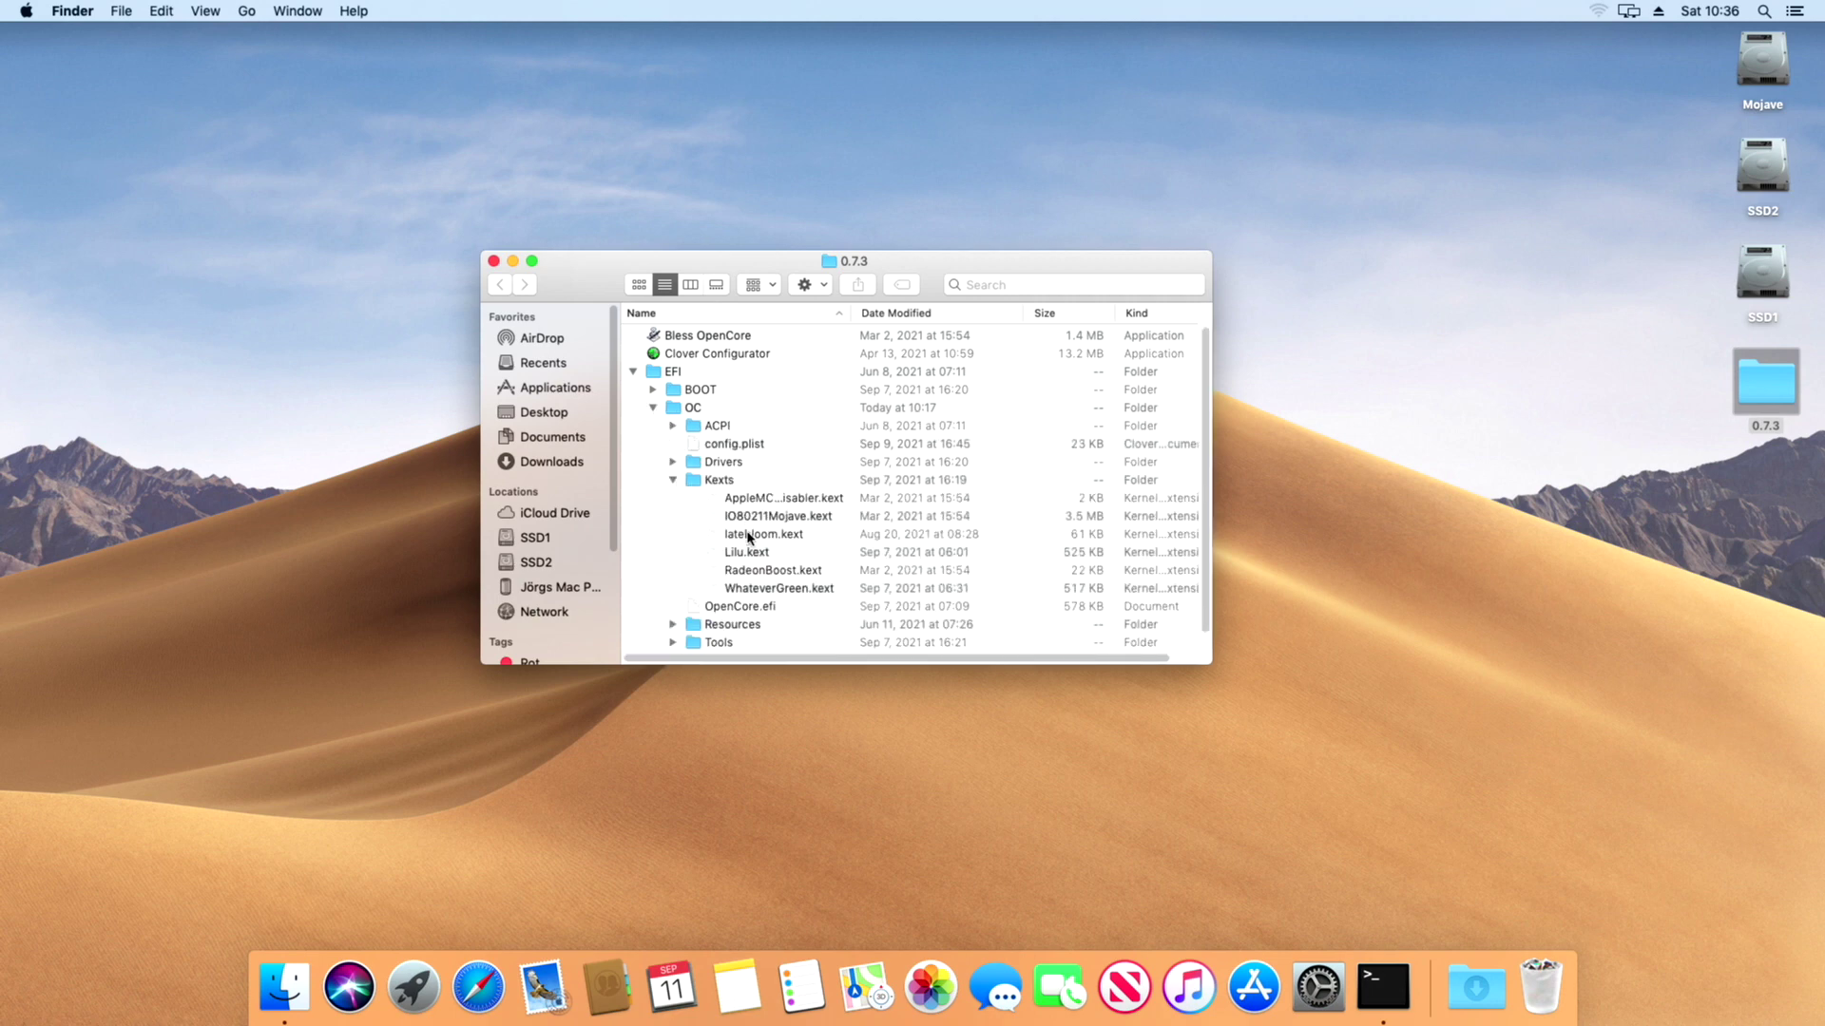
left_click(749, 536)
- Collapse the Kexts and OC folders and launch Clover Configurator
left_click(672, 481)
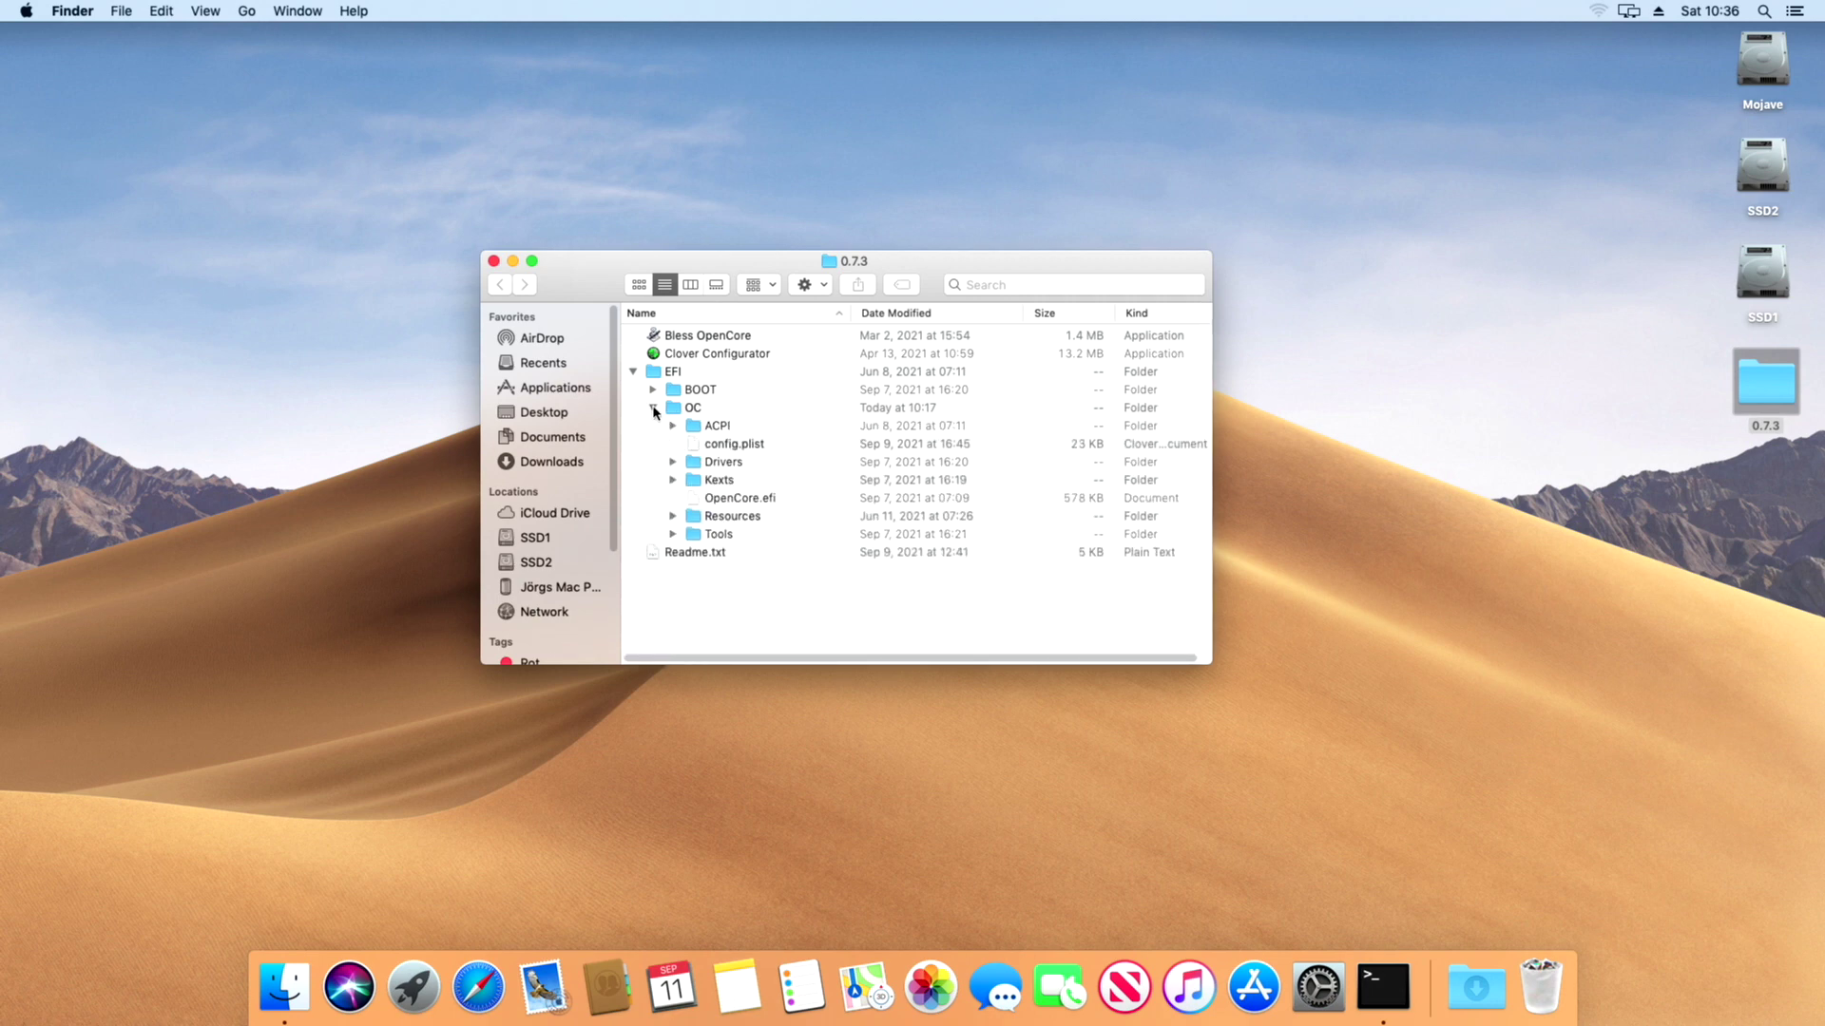
left_click(653, 408)
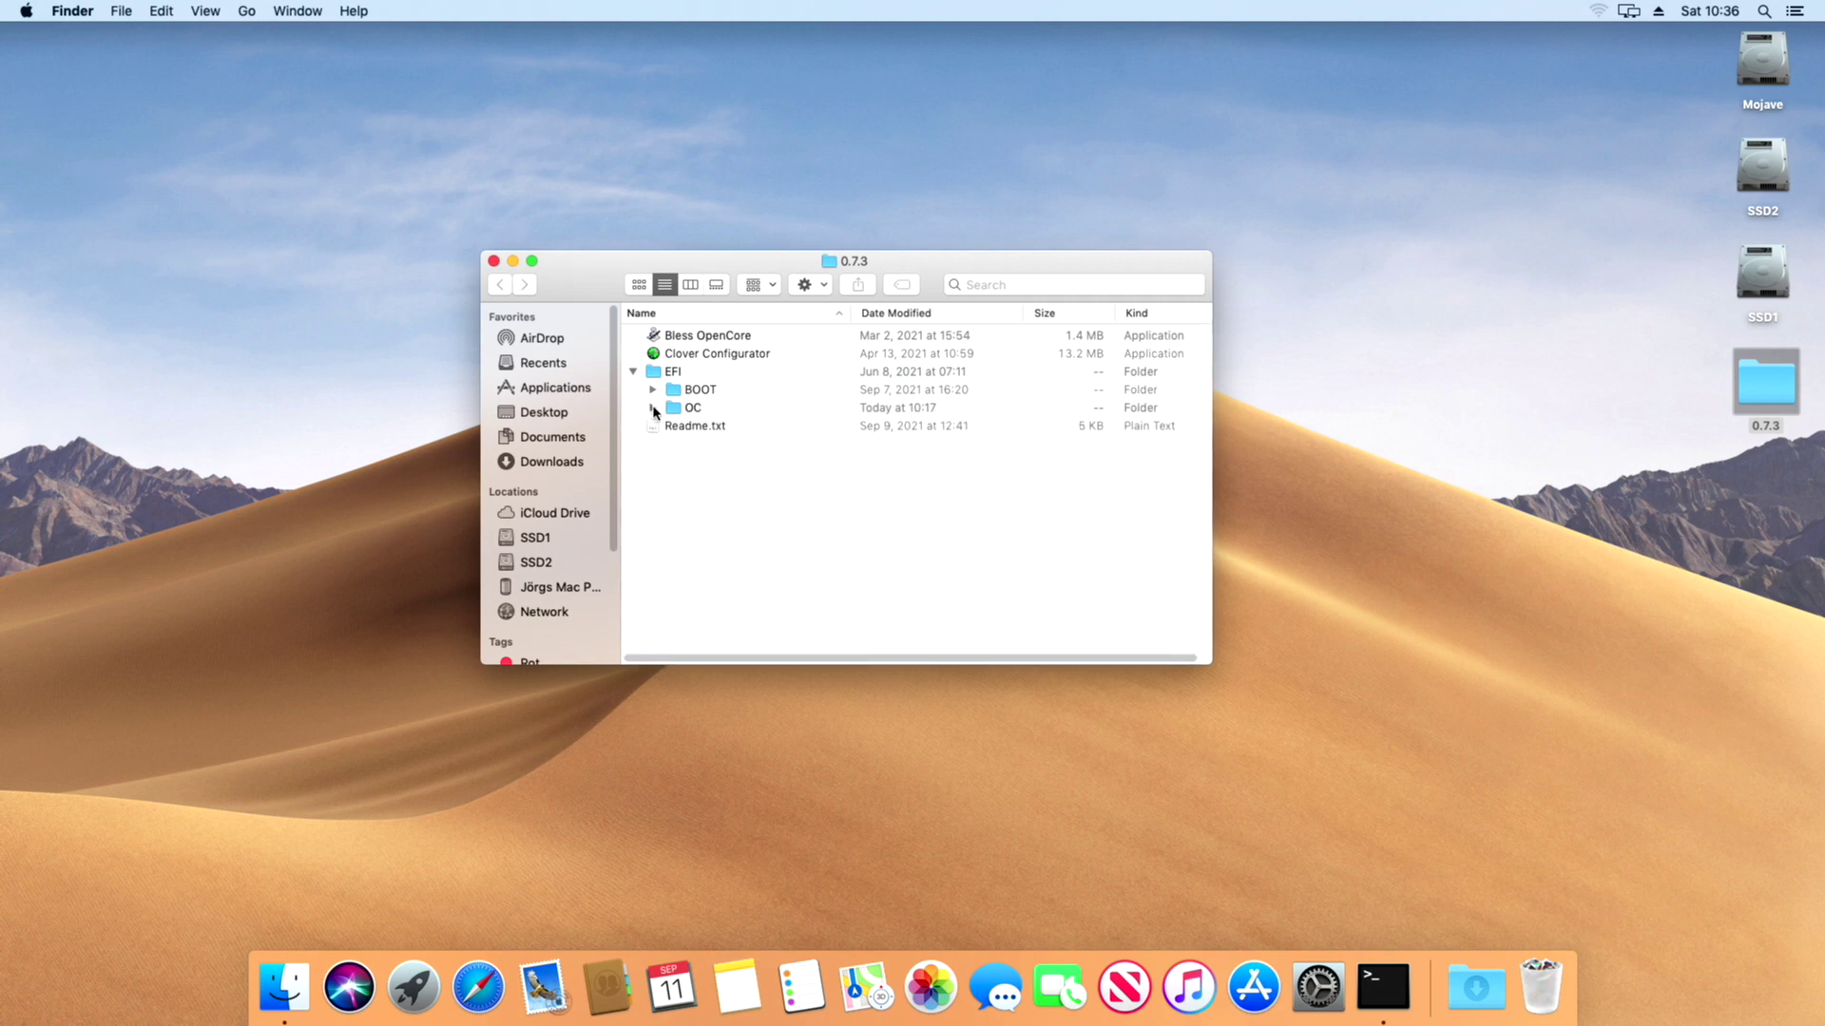
double_click(685, 356)
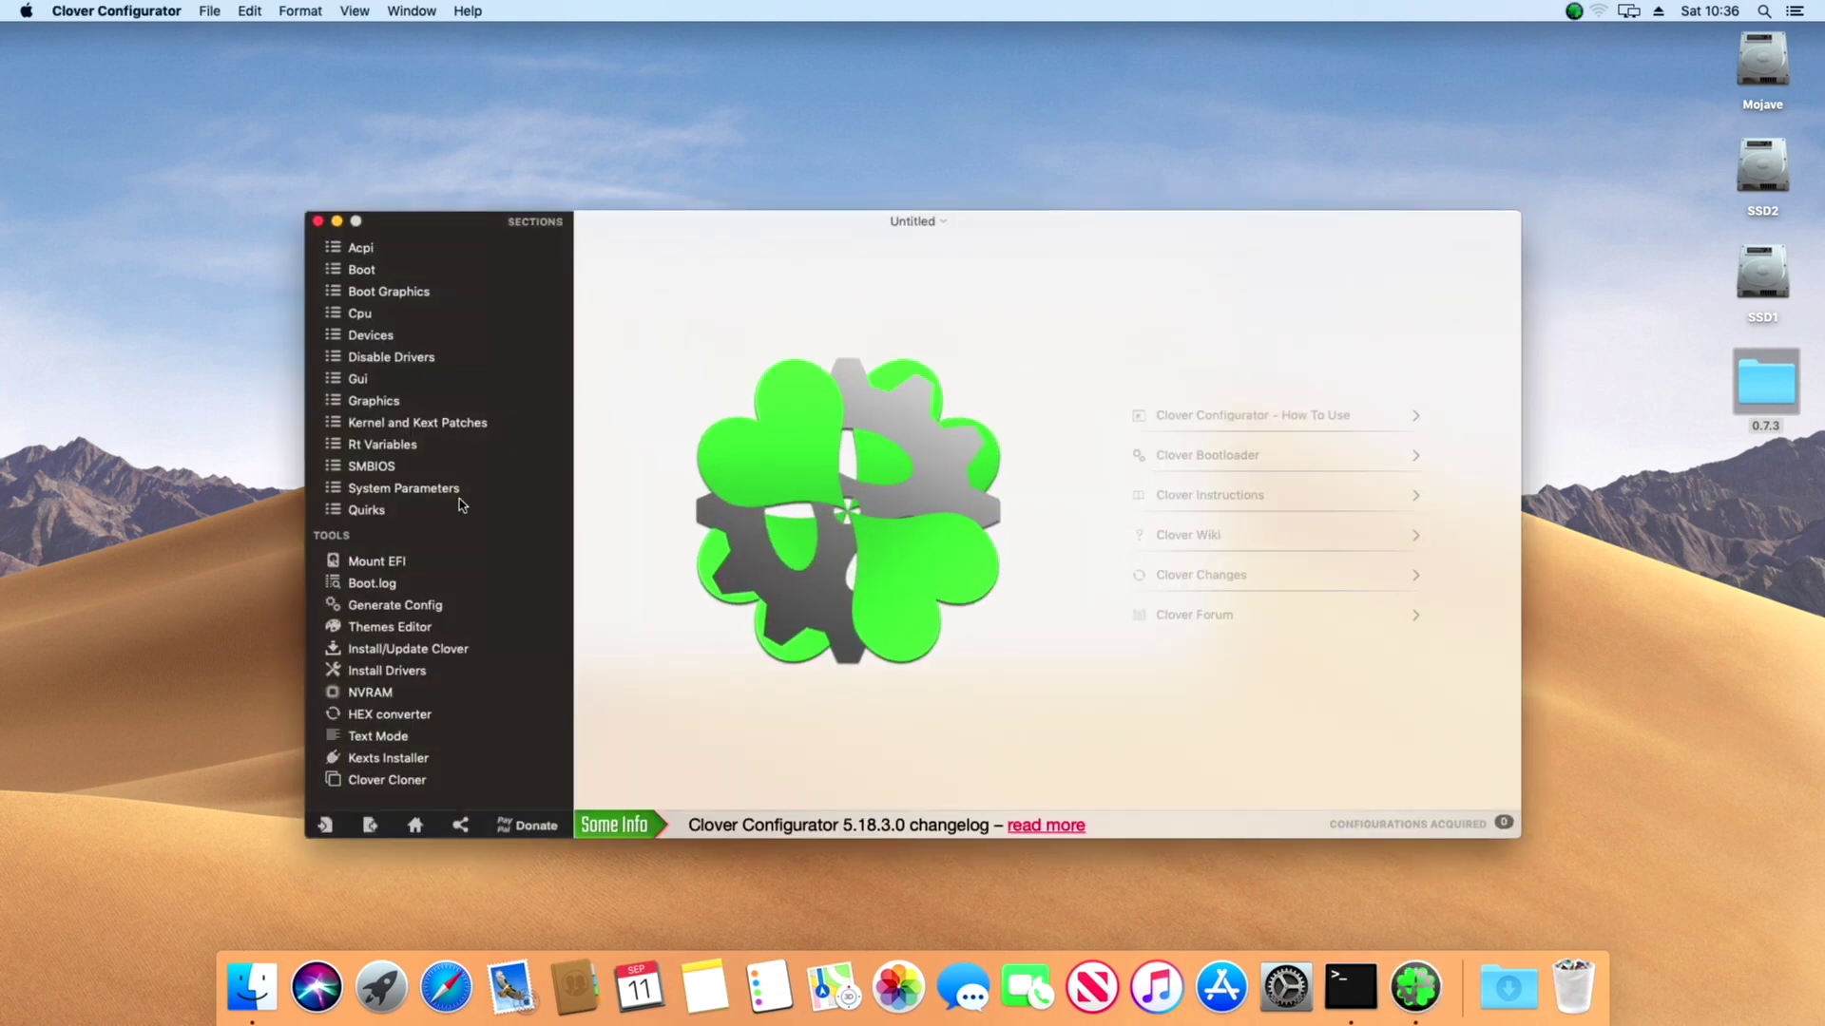
- Mount the boot drive's EFI partition (disk0s1) with the admin password, then quit Clover Configurator
left_click(356, 564)
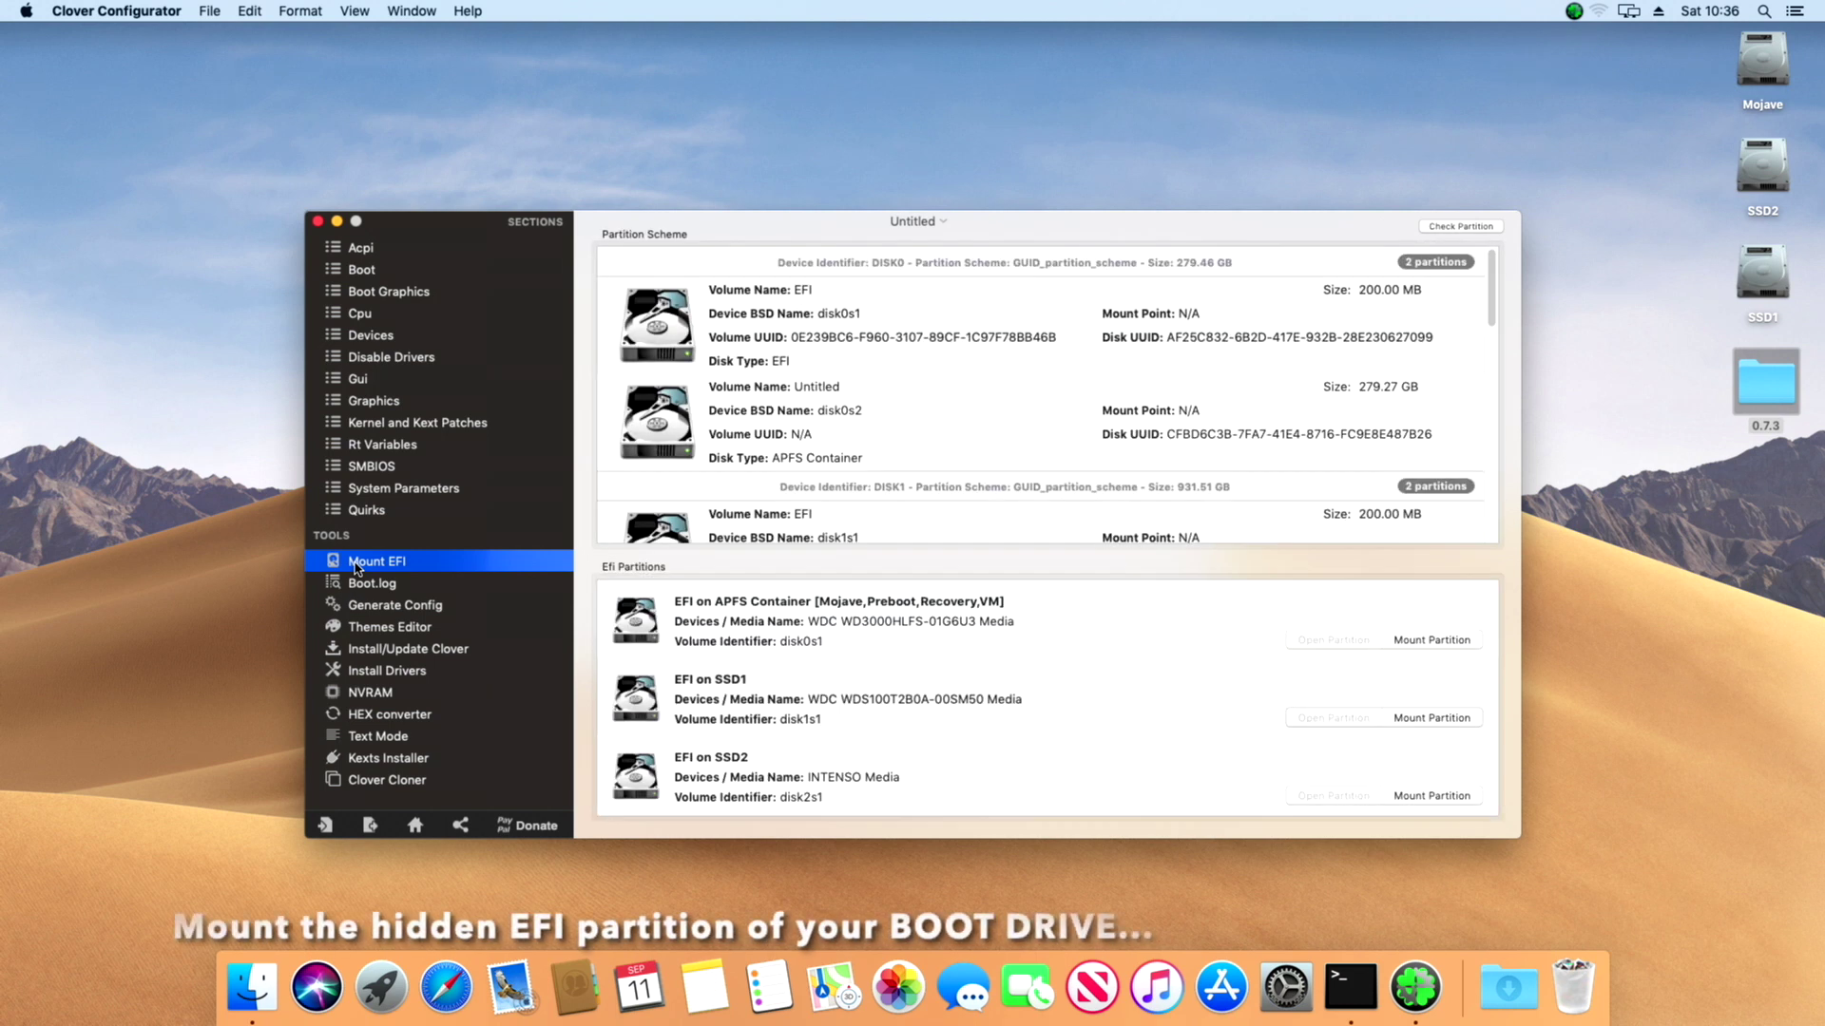
left_click(1444, 642)
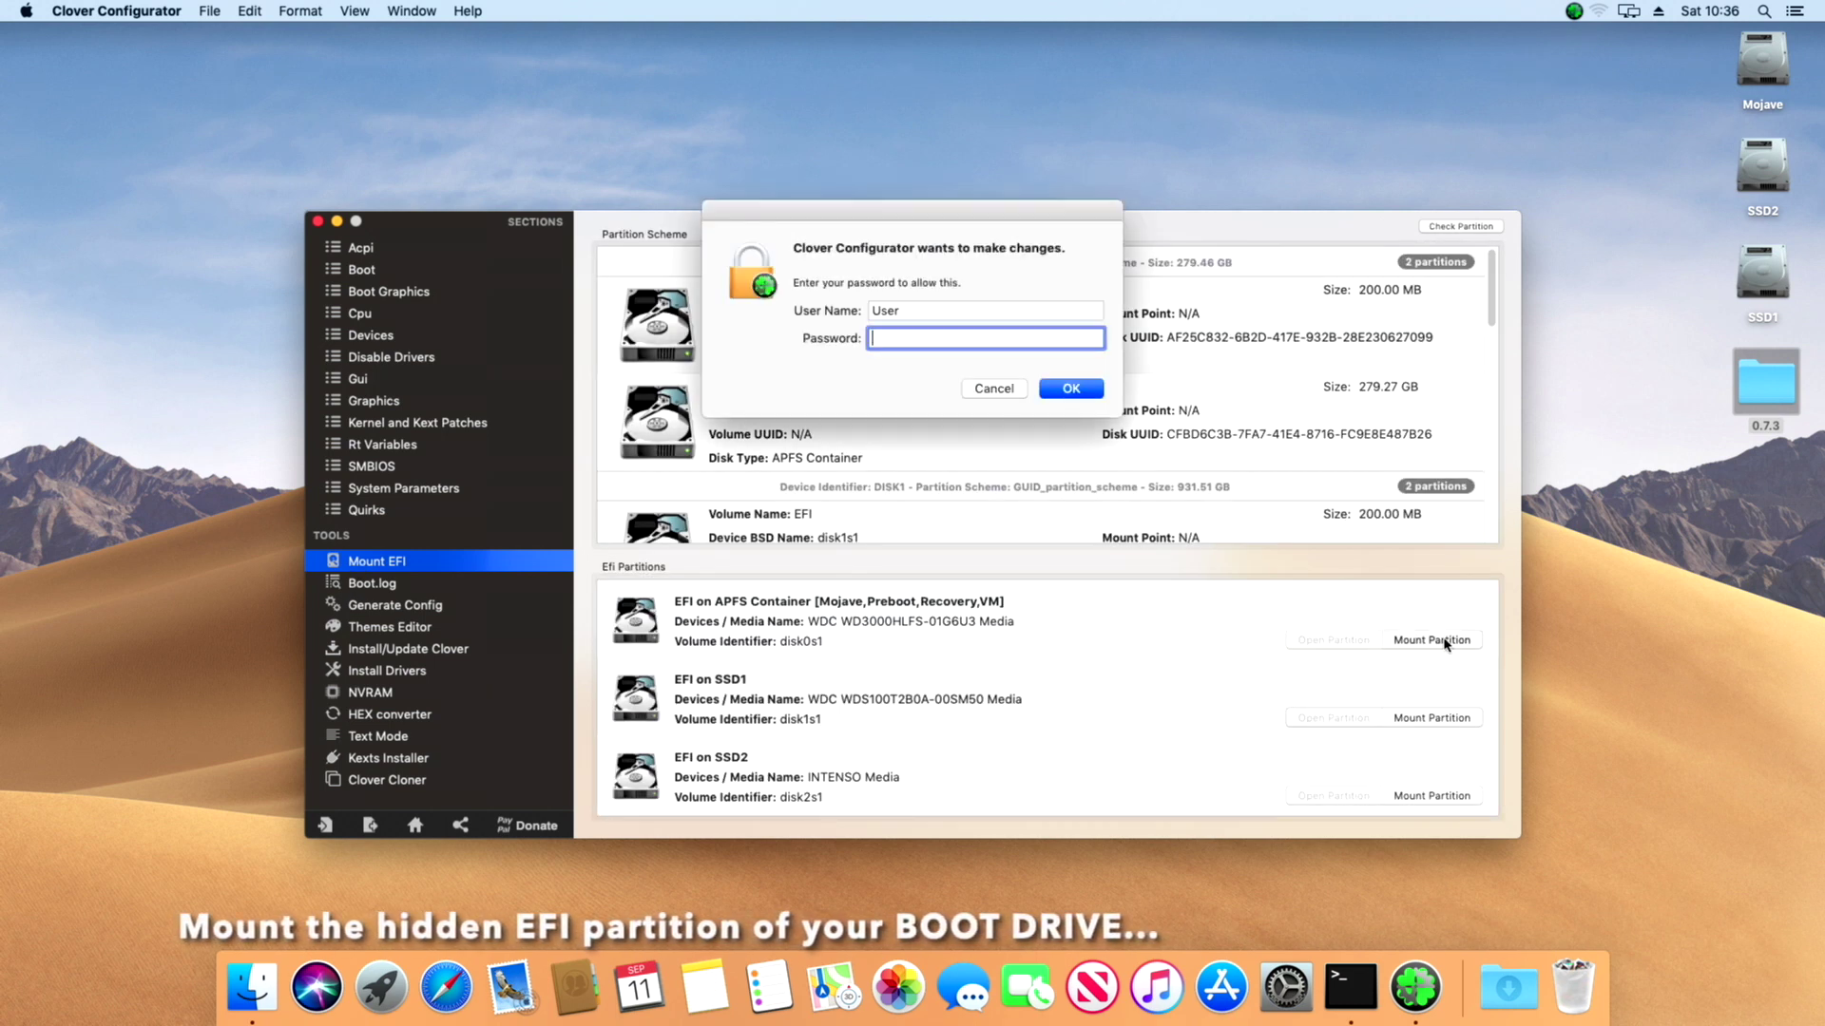
type("****")
key("Return")
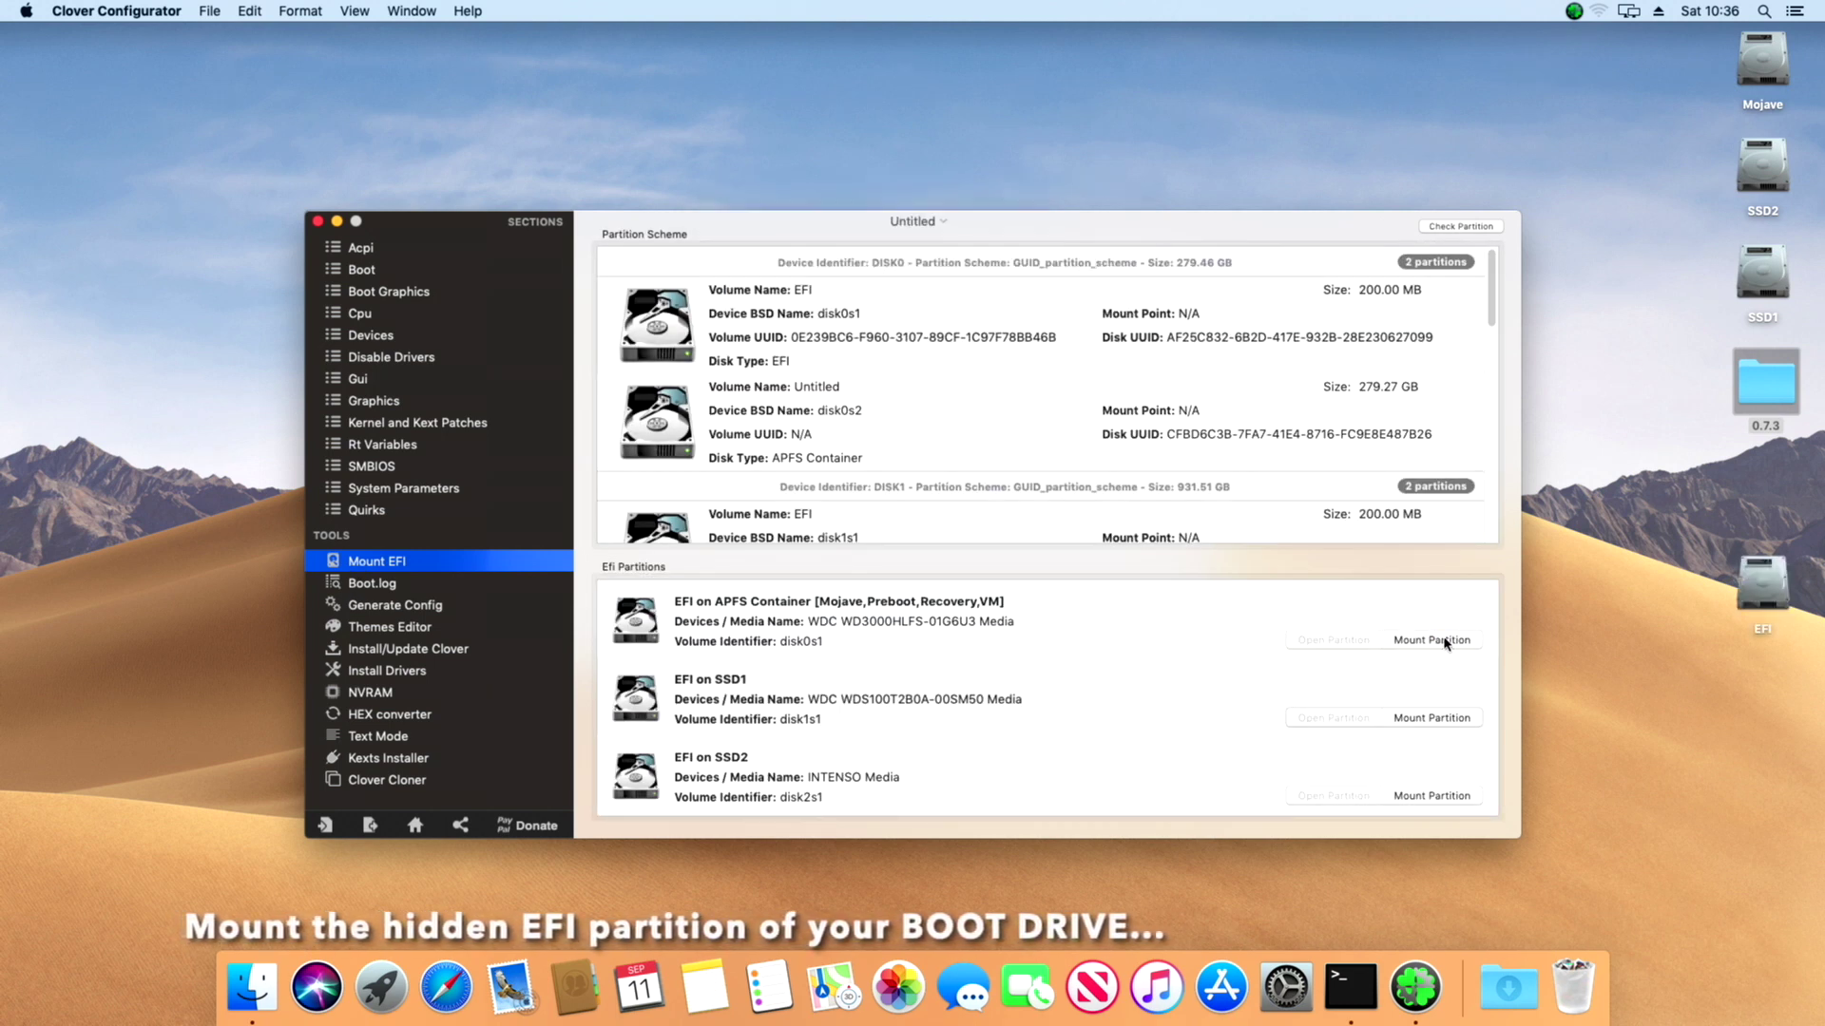
left_click(318, 221)
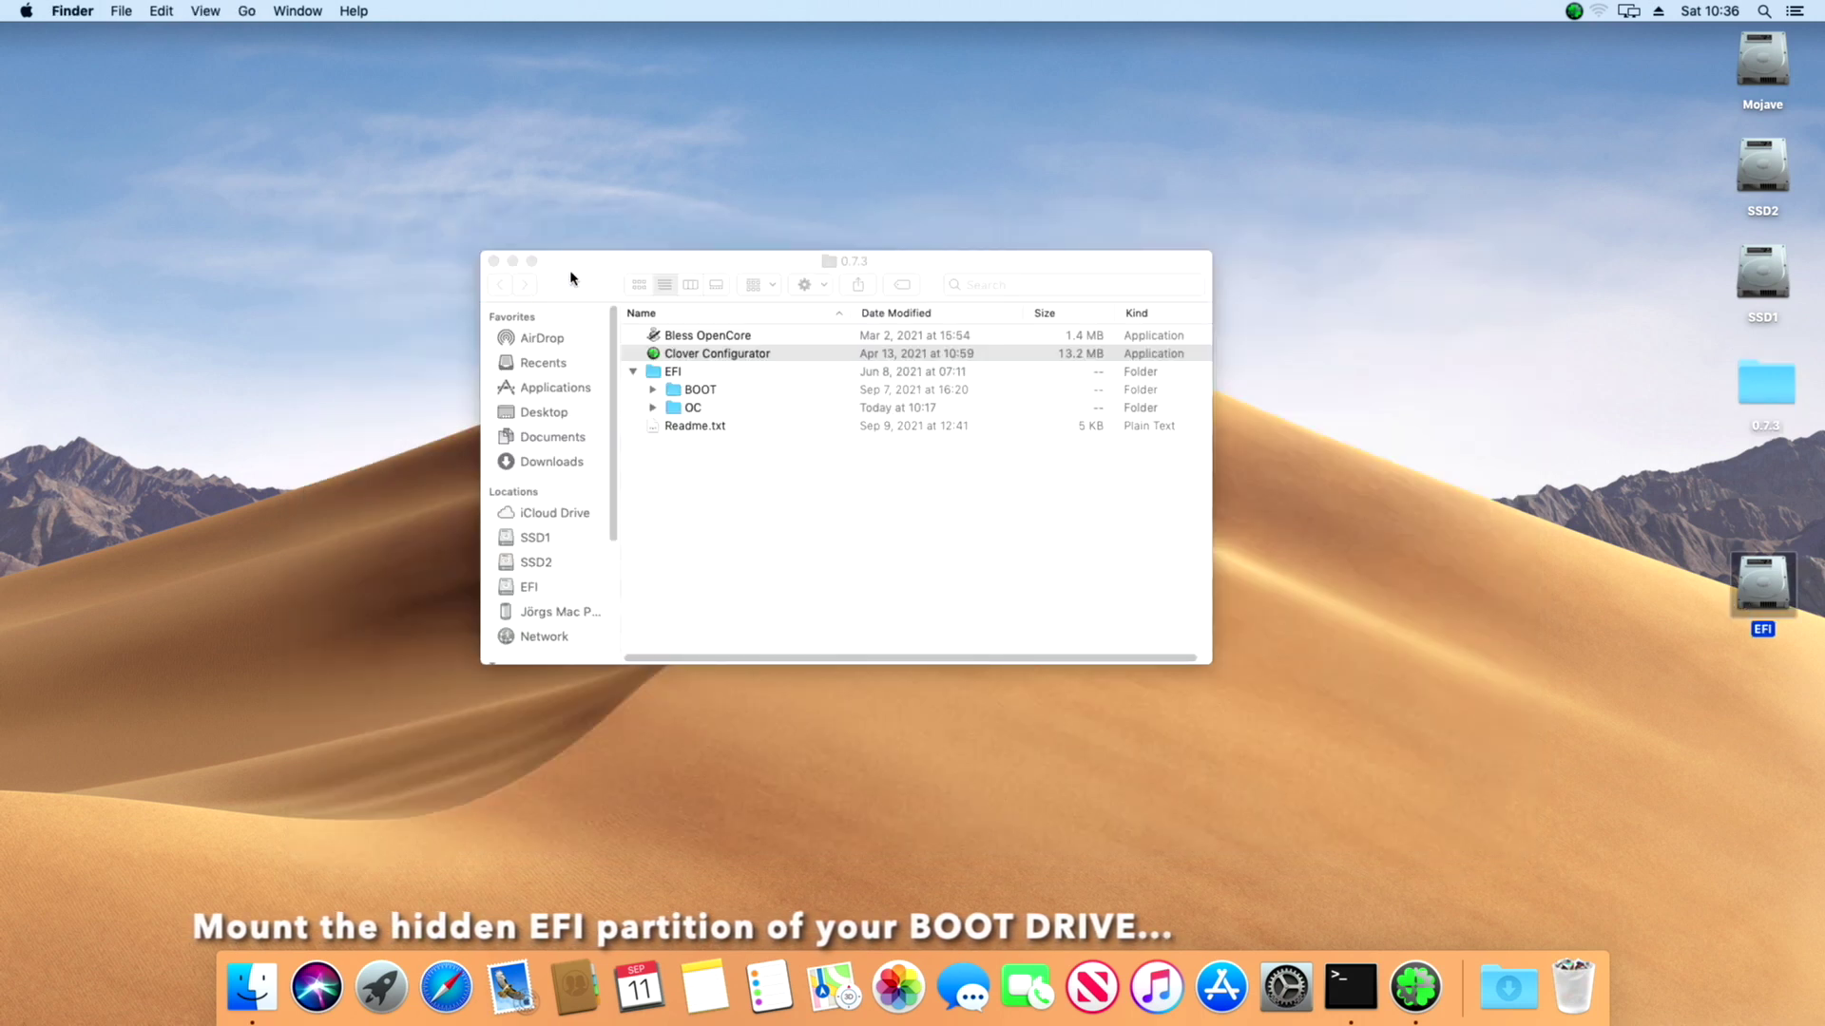
- Copy the EFI folder from 0.7.3 onto the mounted EFI volume
left_click_drag(570, 274, 119, 74)
left_click(1765, 596)
double_click(1765, 596)
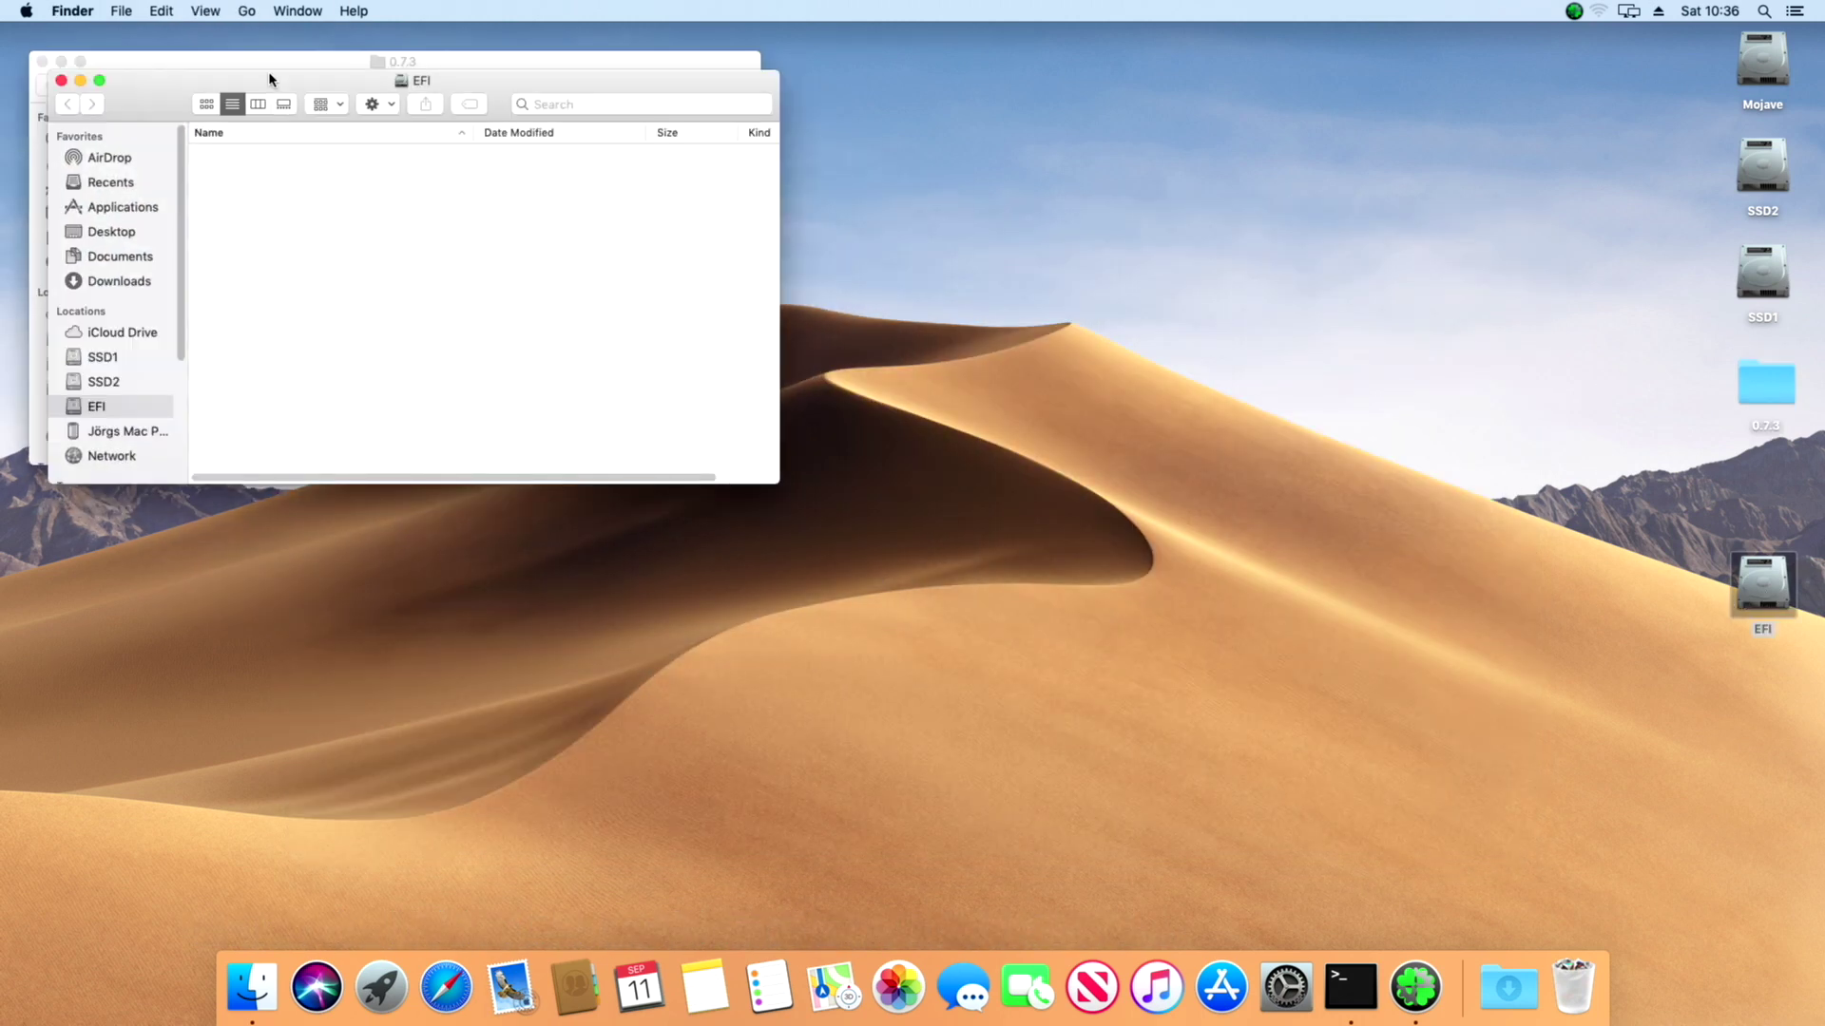
left_click_drag(255, 90, 1034, 300)
left_click(181, 172)
left_click_drag(193, 176, 1062, 390)
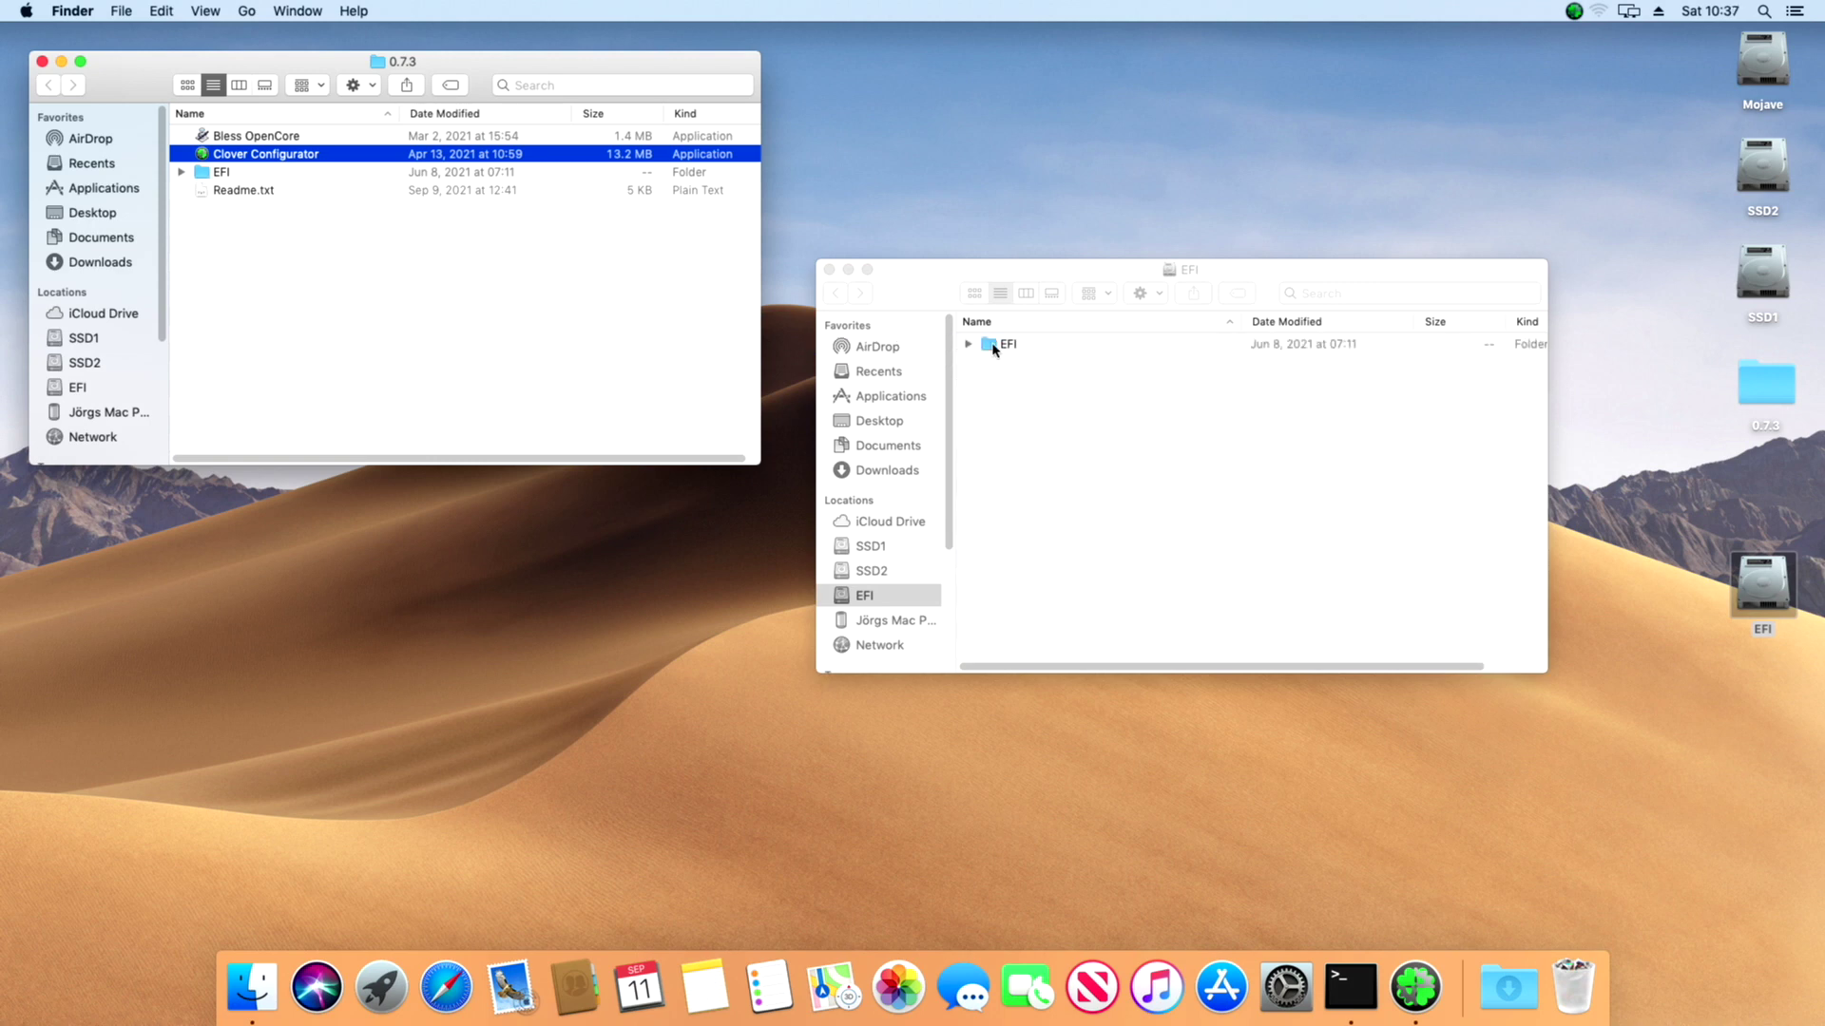
- Choose TextEdit to open config.plist from the copied EFI/OC folder
double_click(995, 346)
double_click(990, 364)
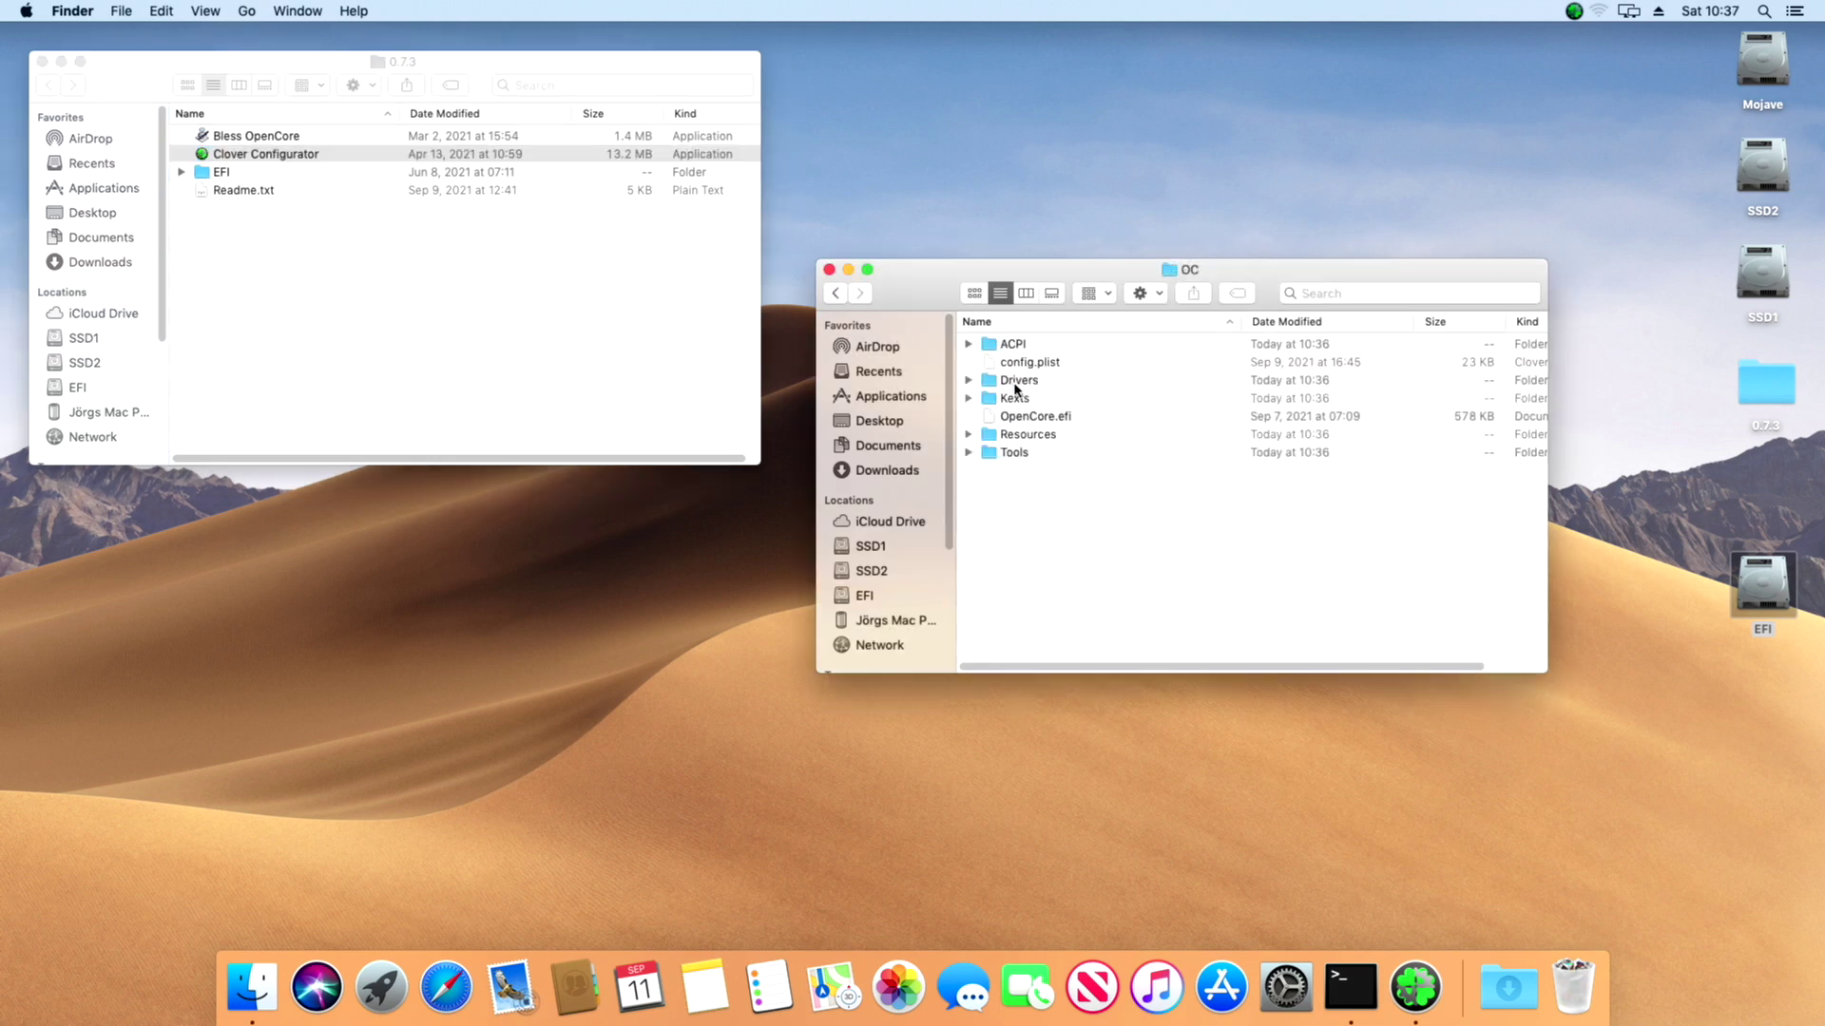
left_click(1027, 370)
right_click(1027, 370)
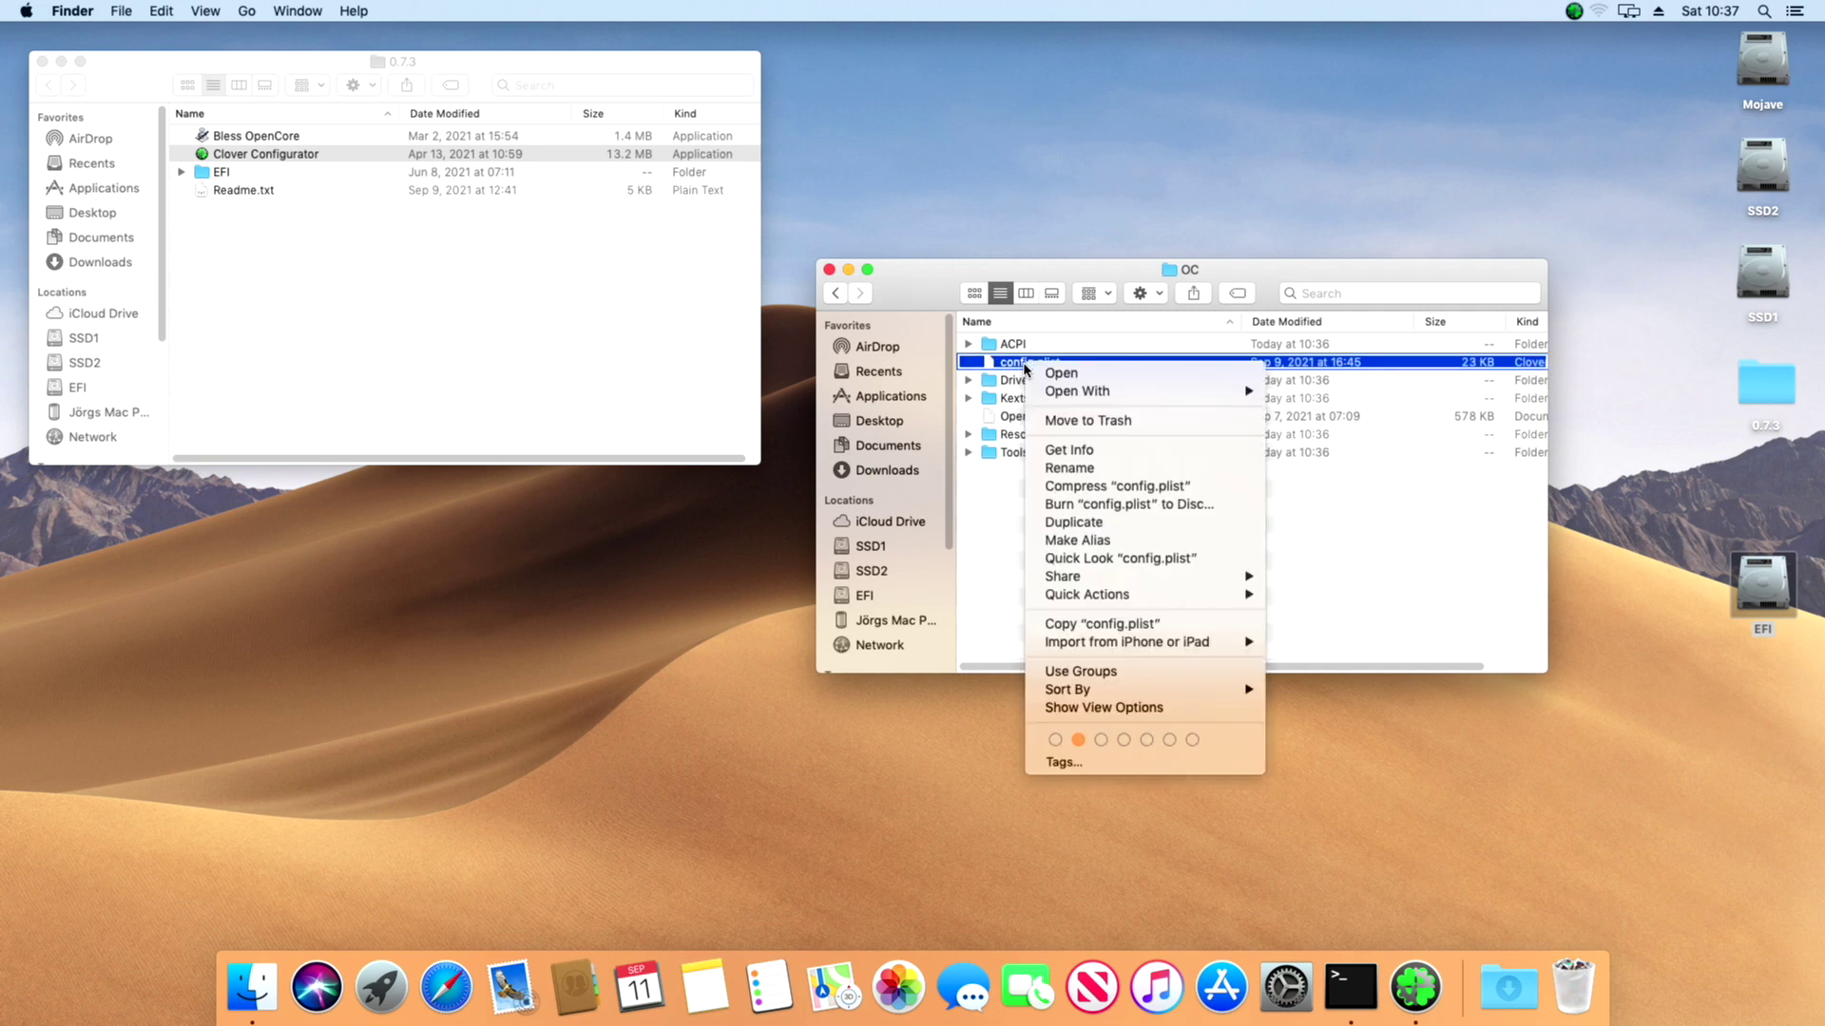
mouse_move(1075, 392)
left_click(1305, 441)
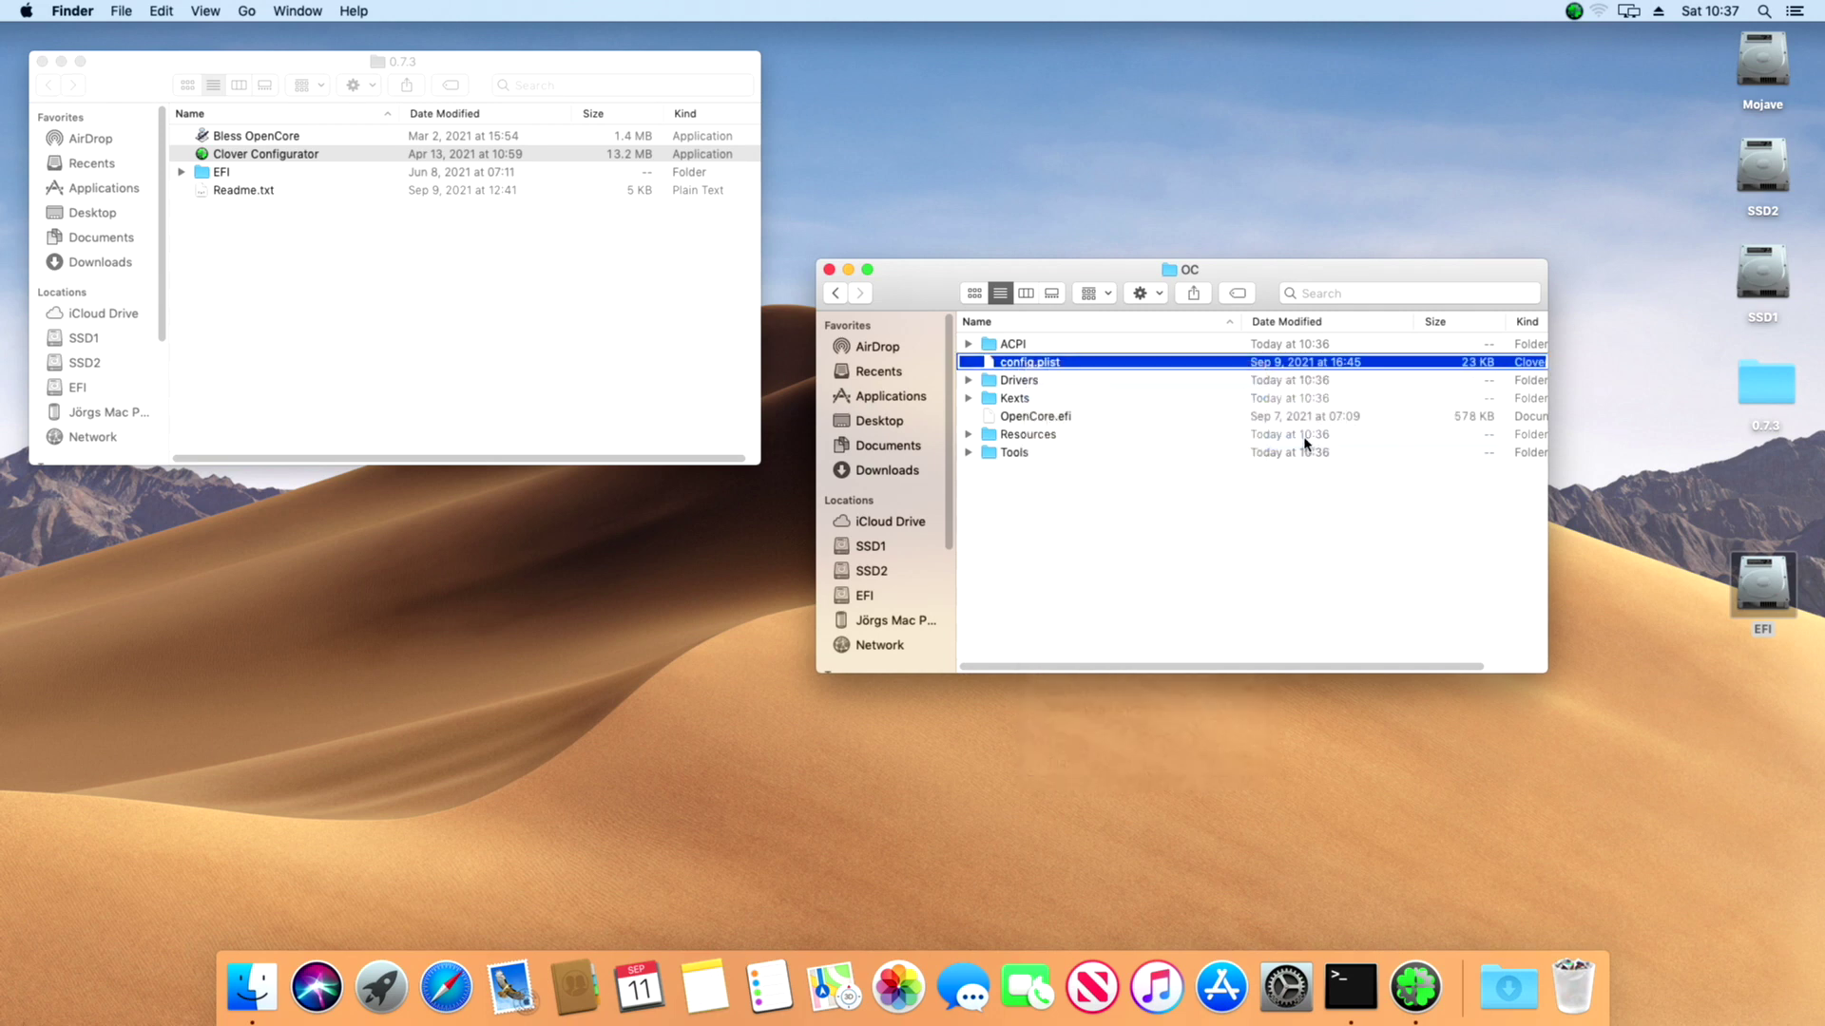
scroll(850, 318, "down", 10)
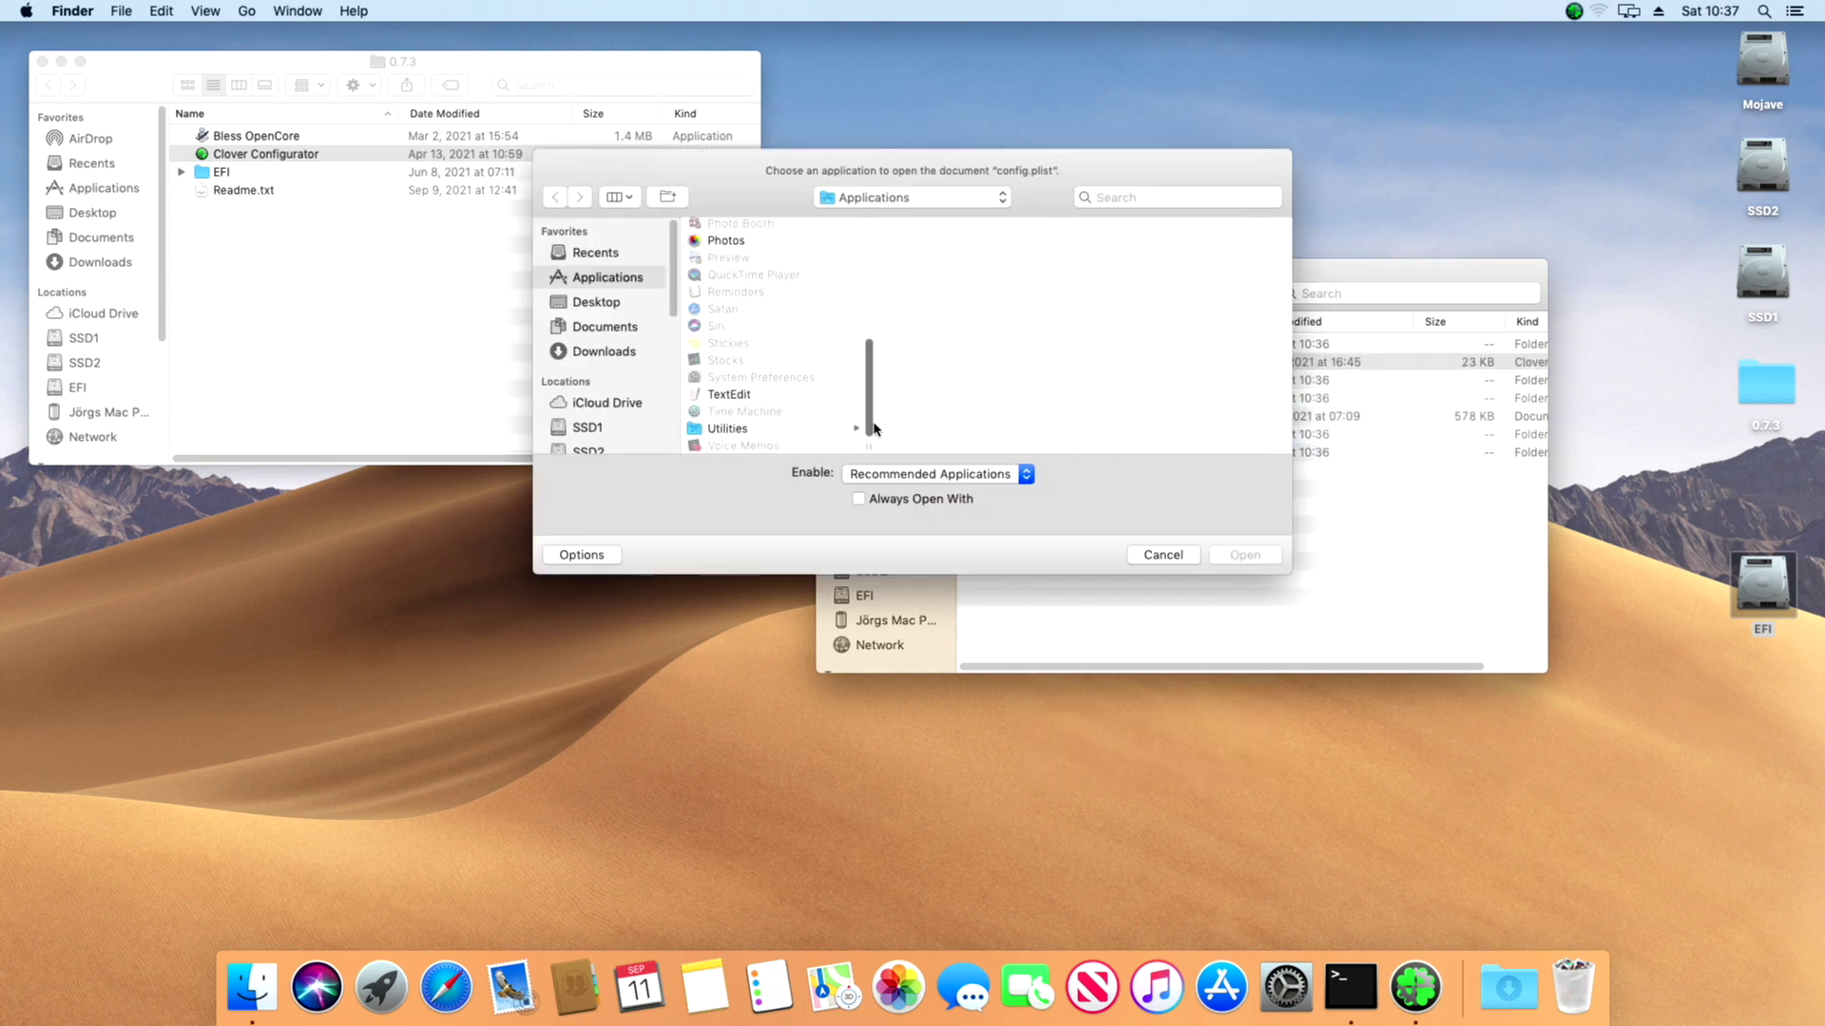
left_click(729, 394)
- Change boot-args lbloom=30,10,0,150,20 to lbloom=110,0,0 and prepend -v
left_click(1242, 555)
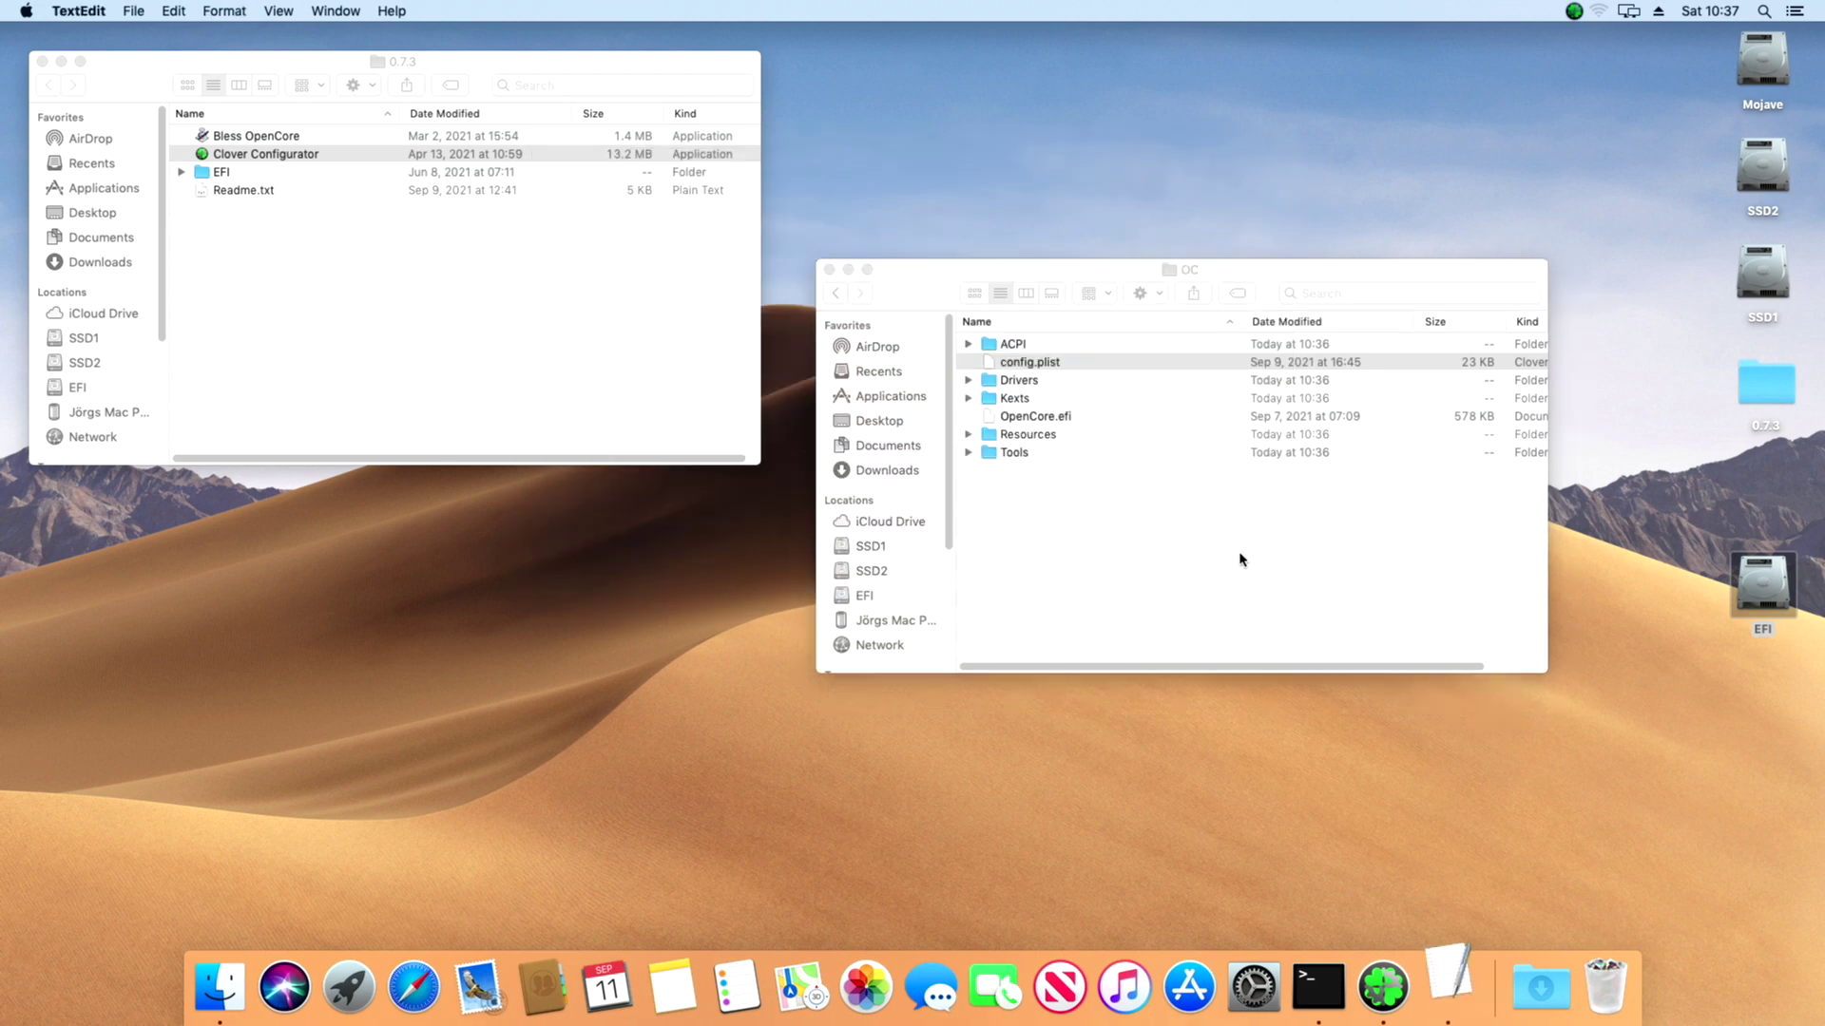
left_click_drag(823, 483, 1545, 898)
left_click_drag(1538, 152, 1545, 547)
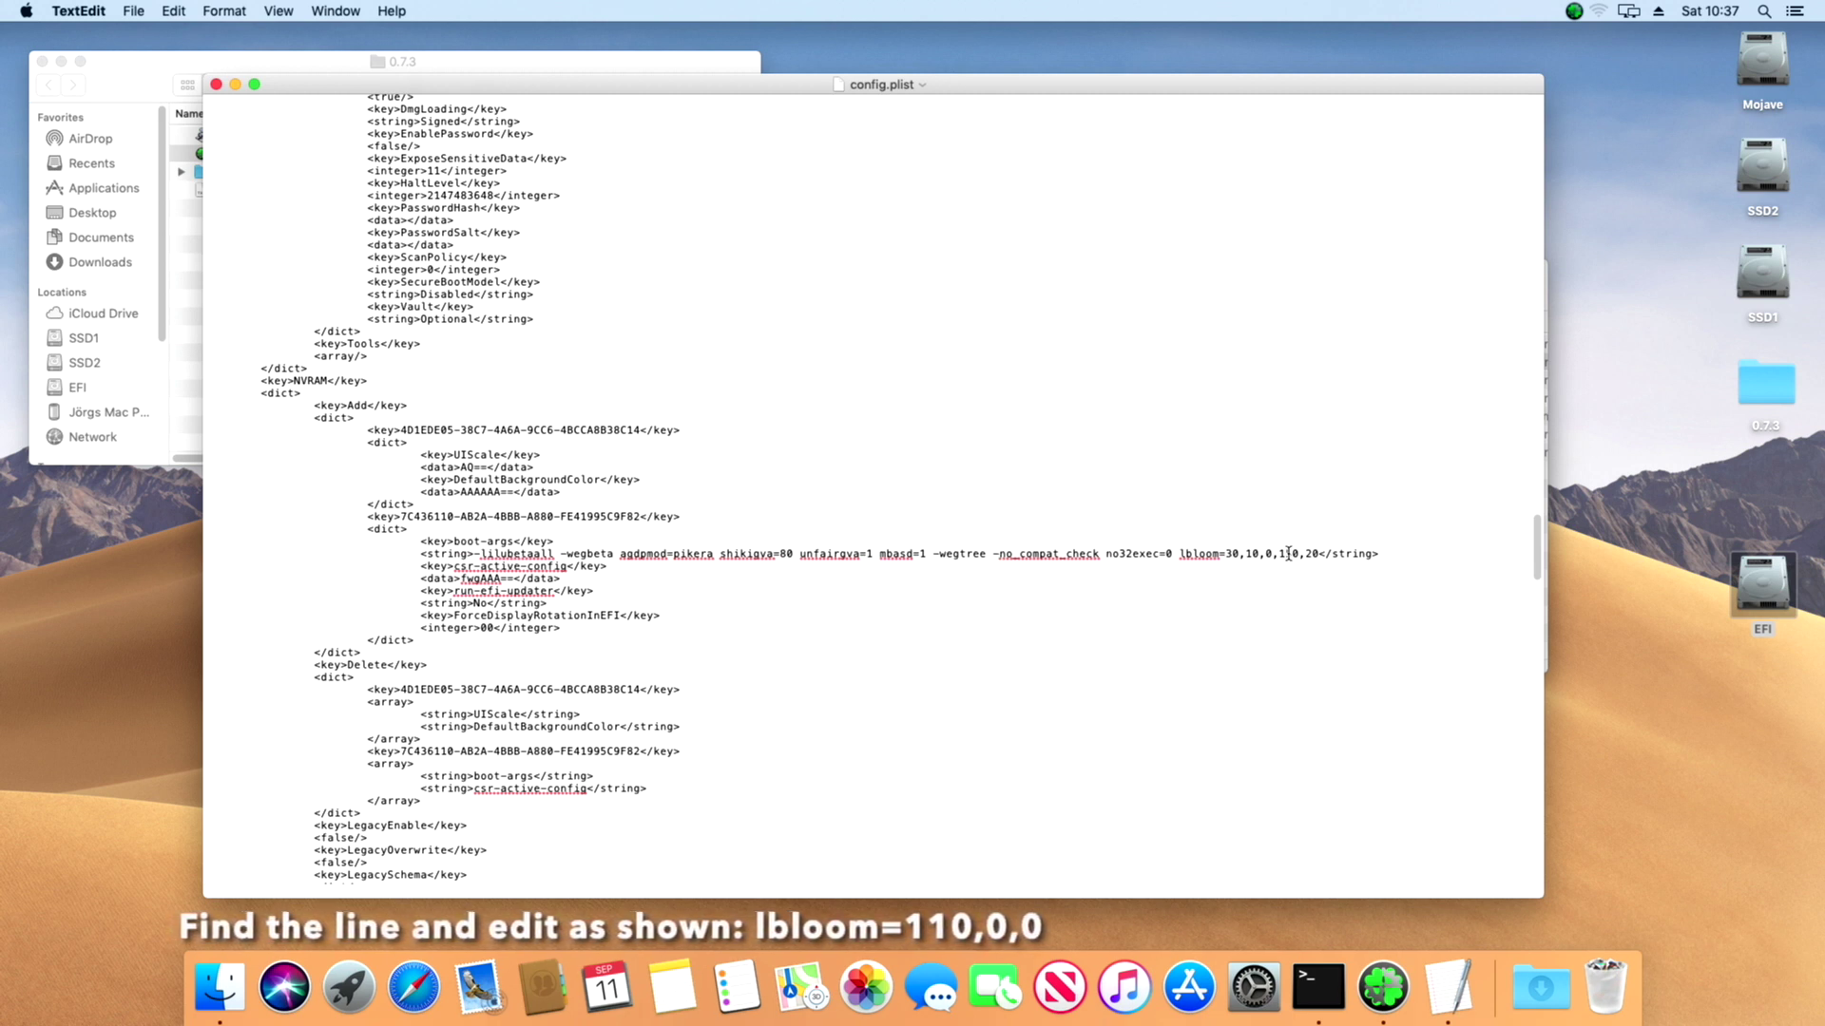
left_click(1318, 553)
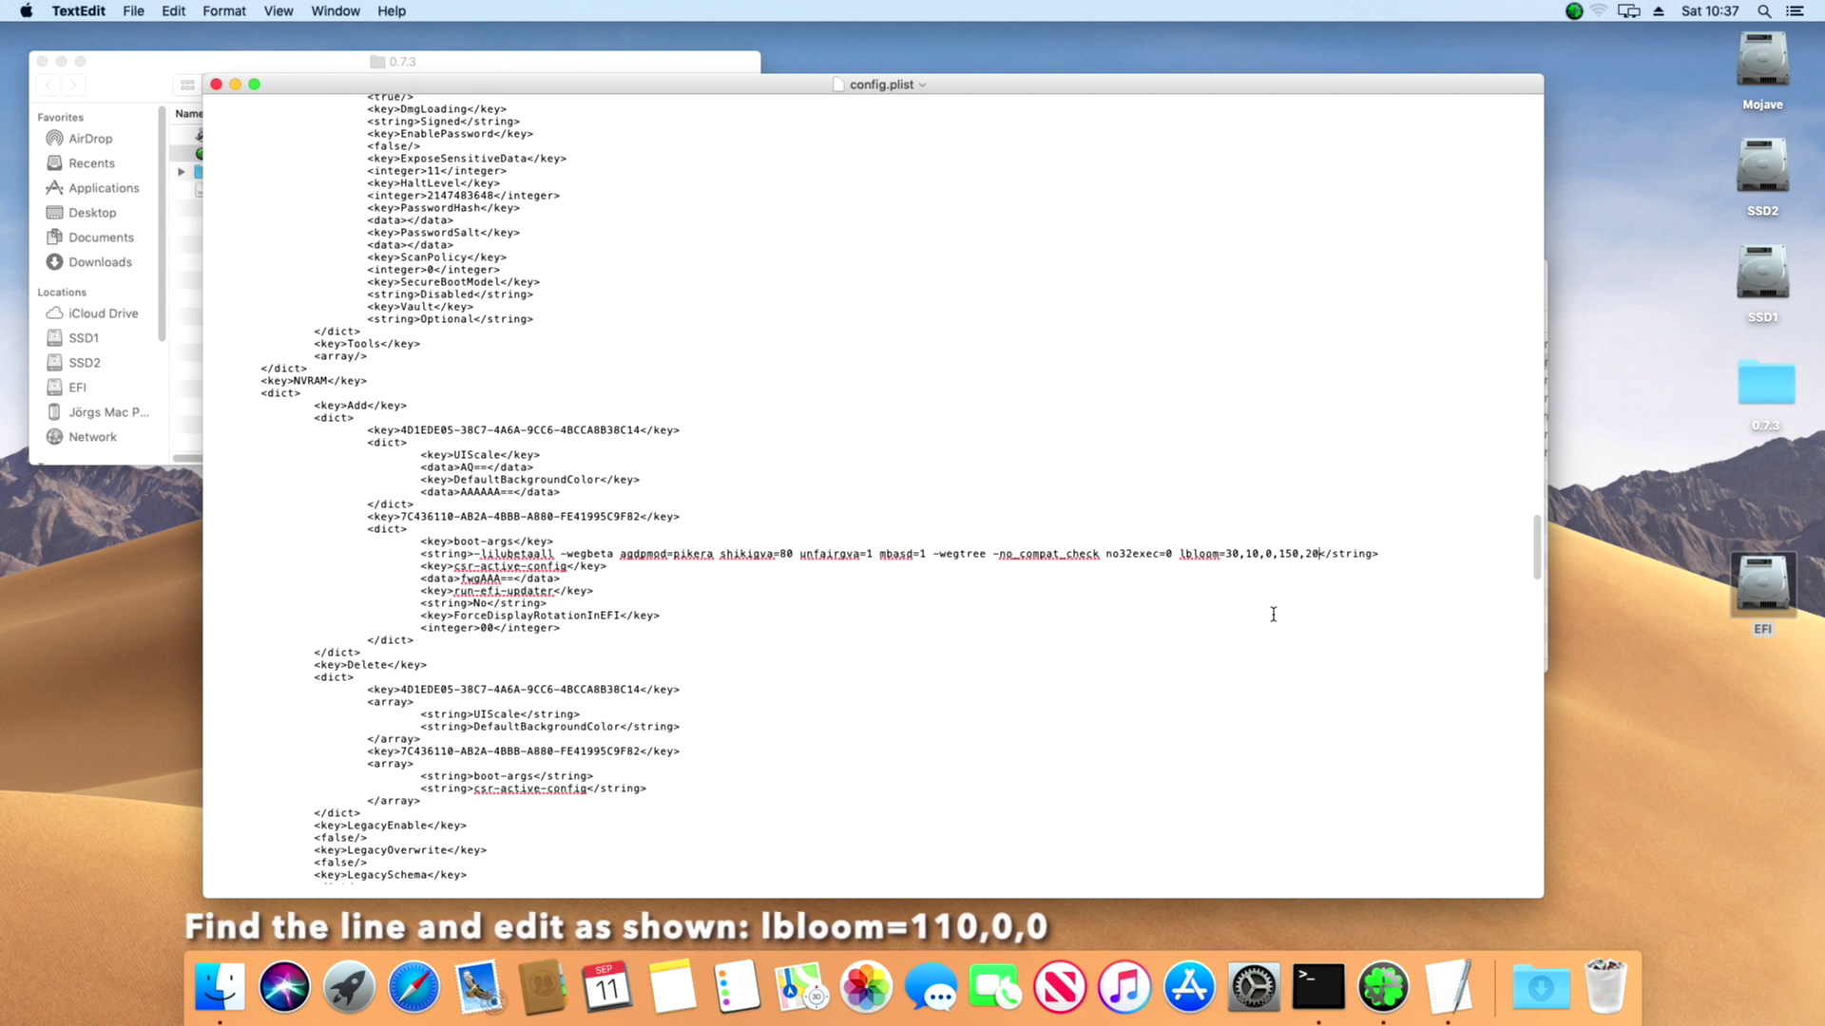
key("BackSpace")
key("BackSpace")
key("BackSpace")
key("BackSpace")
key("BackSpace")
key("BackSpace")
key("BackSpace")
key("BackSpace")
key("BackSpace")
key("BackSpace")
key("BackSpace")
key("BackSpace")
key("BackSpace")
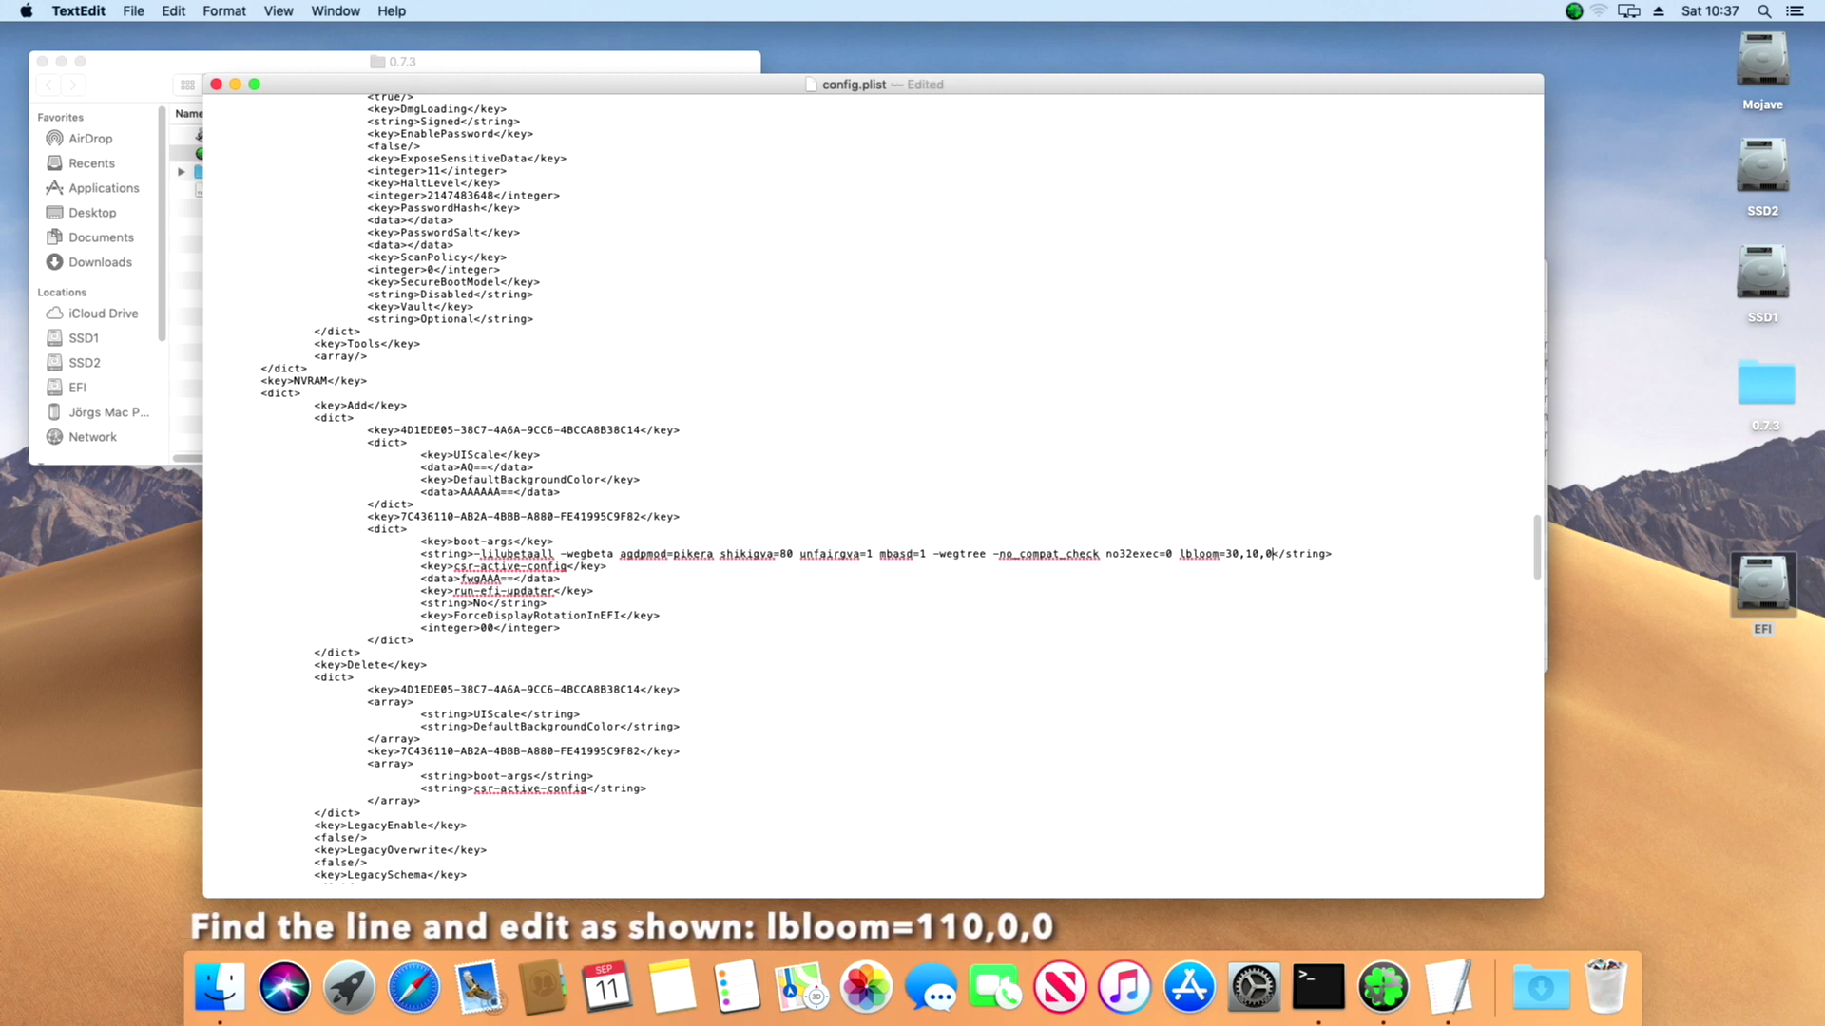
key("BackSpace")
type("110,0,0")
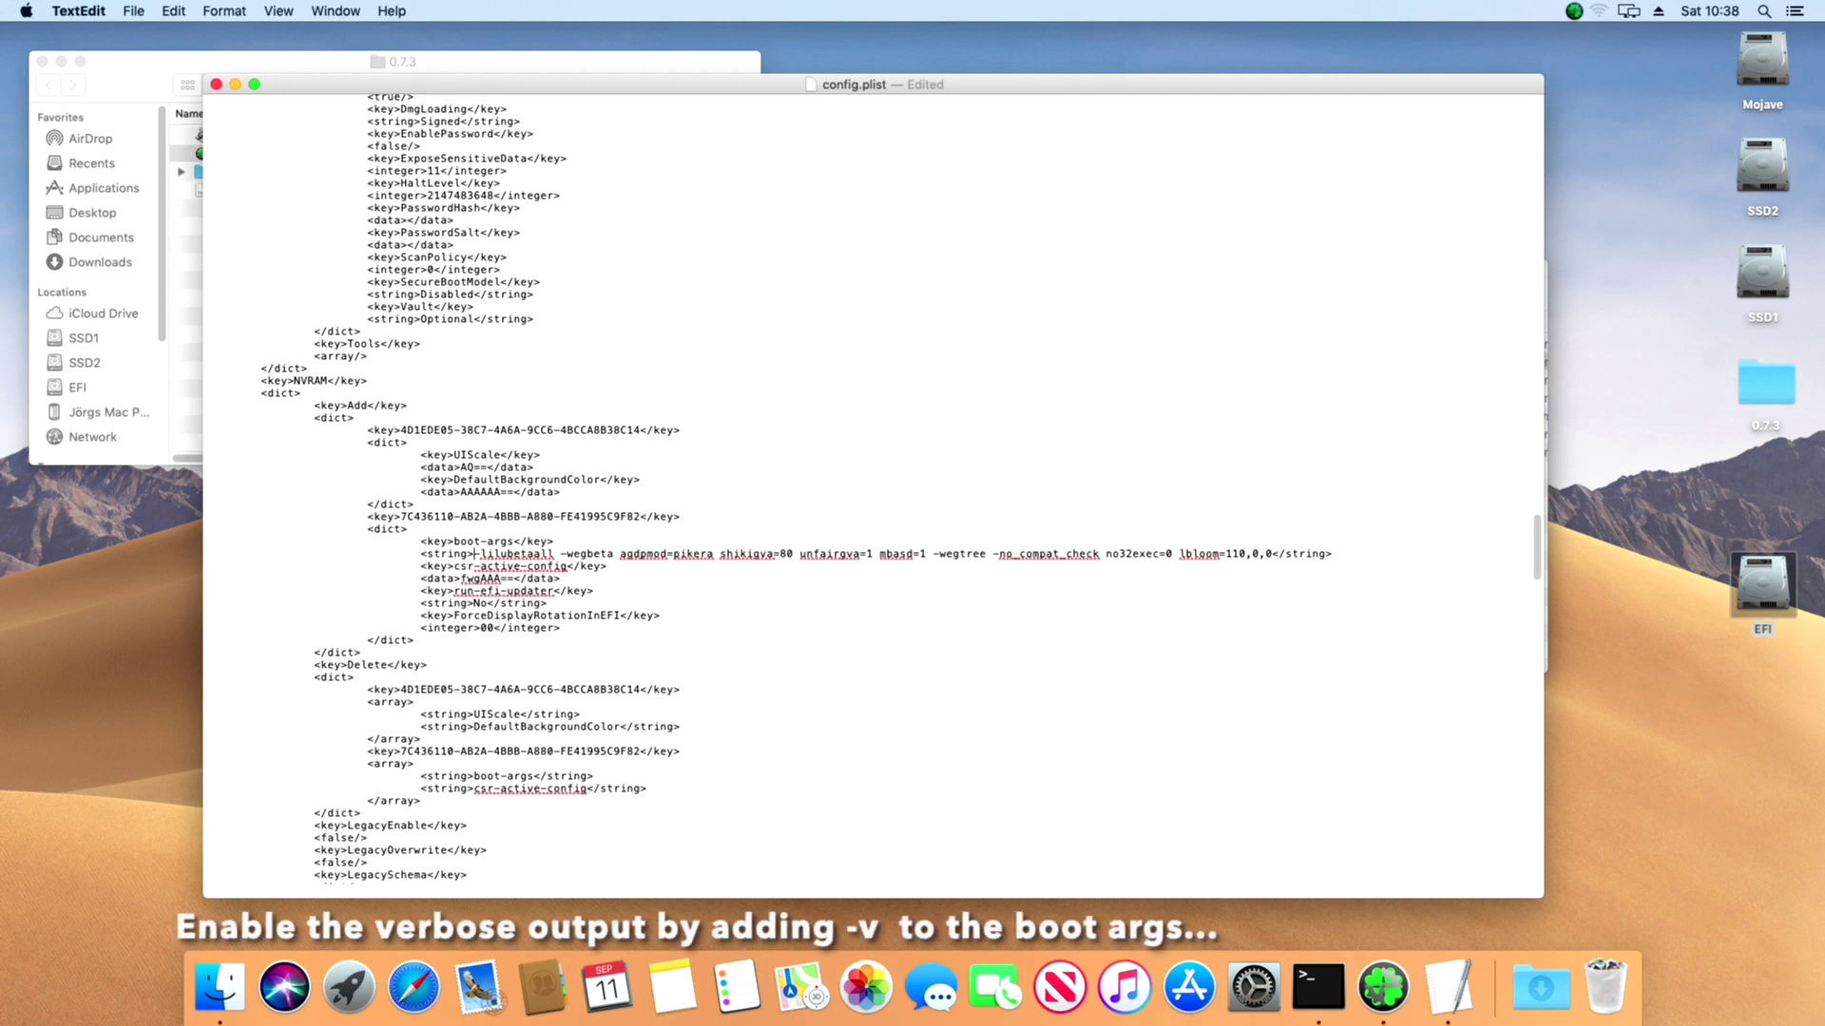
type("-v")
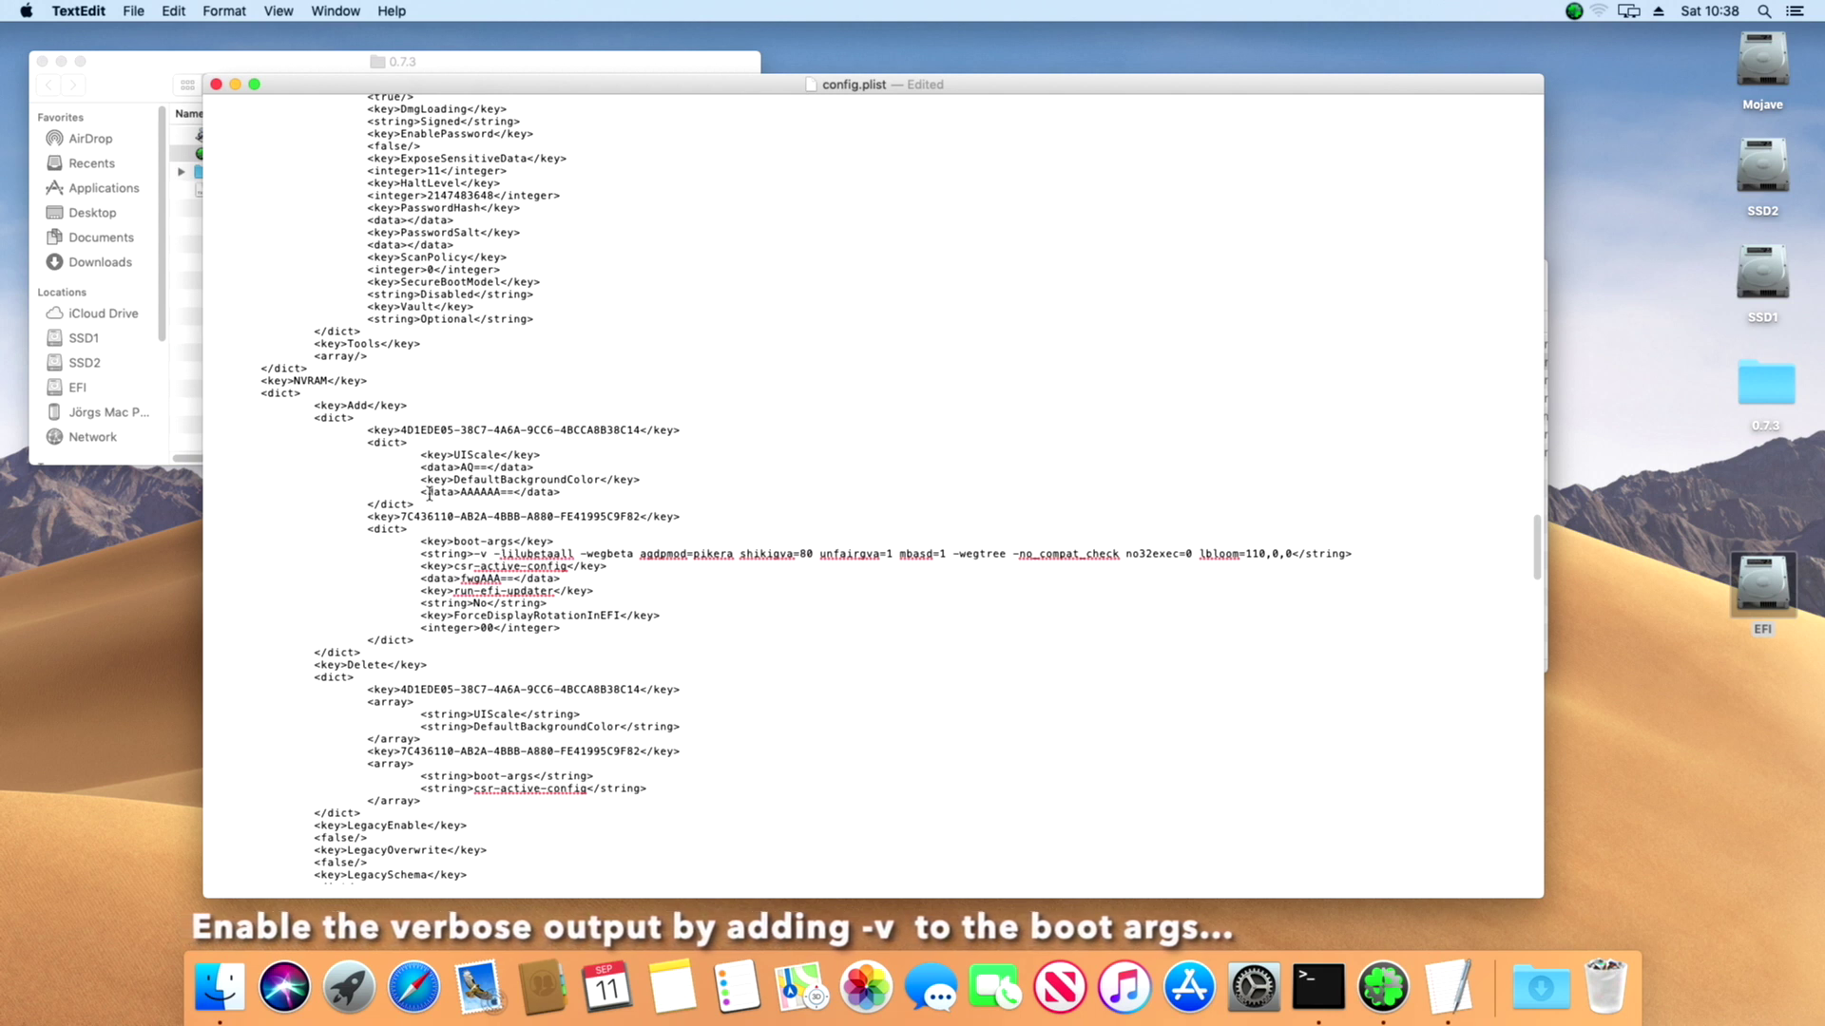
- Save config.plist and close it
left_click(132, 12)
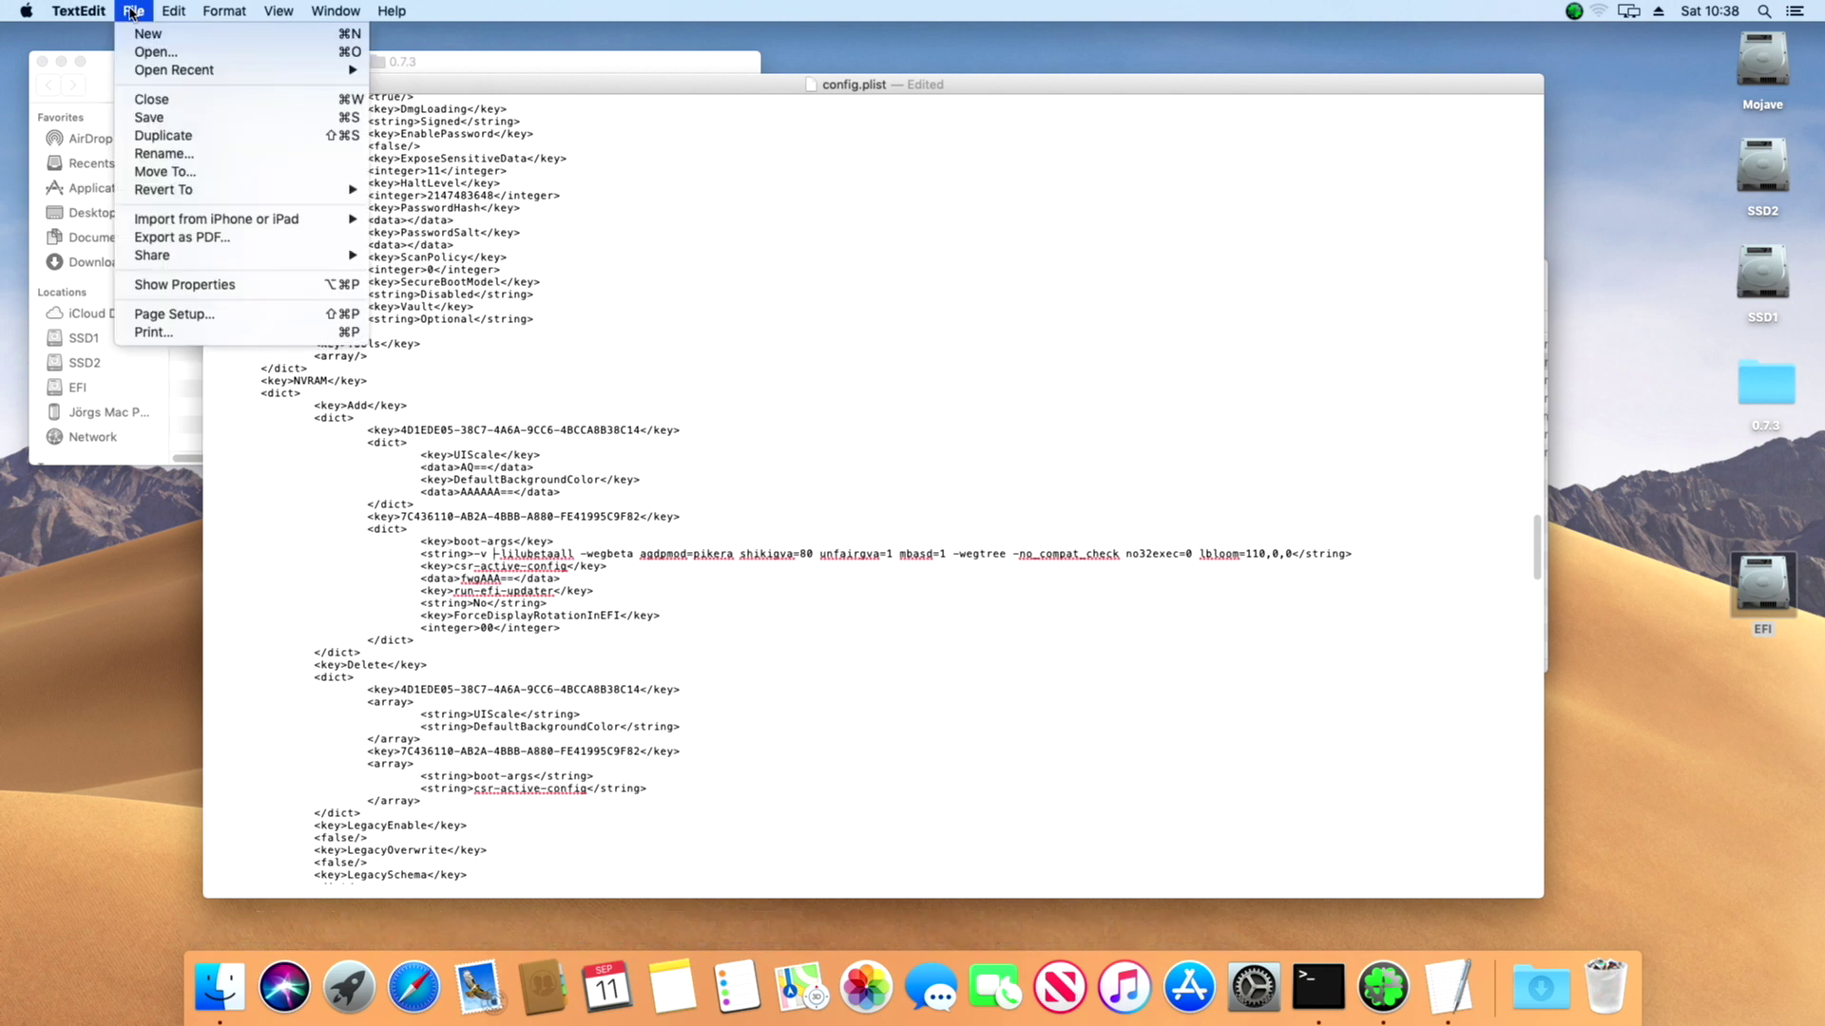
left_click(151, 118)
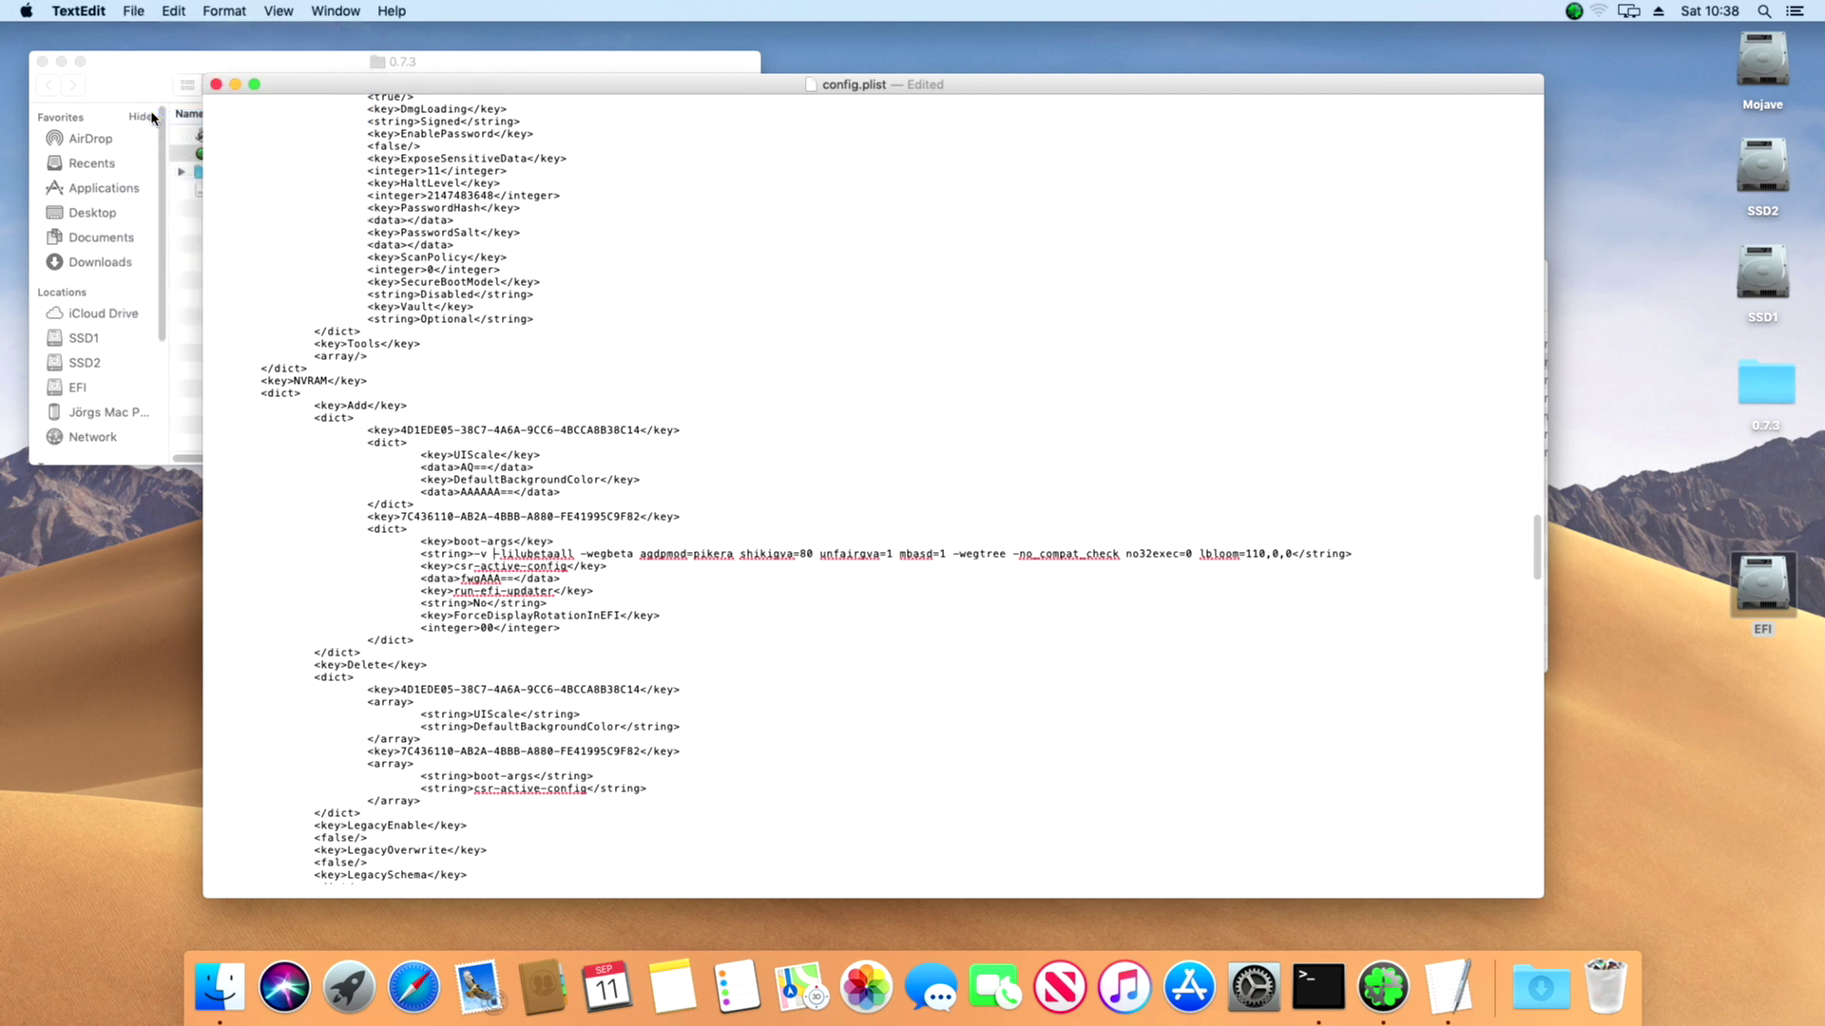
left_click(217, 85)
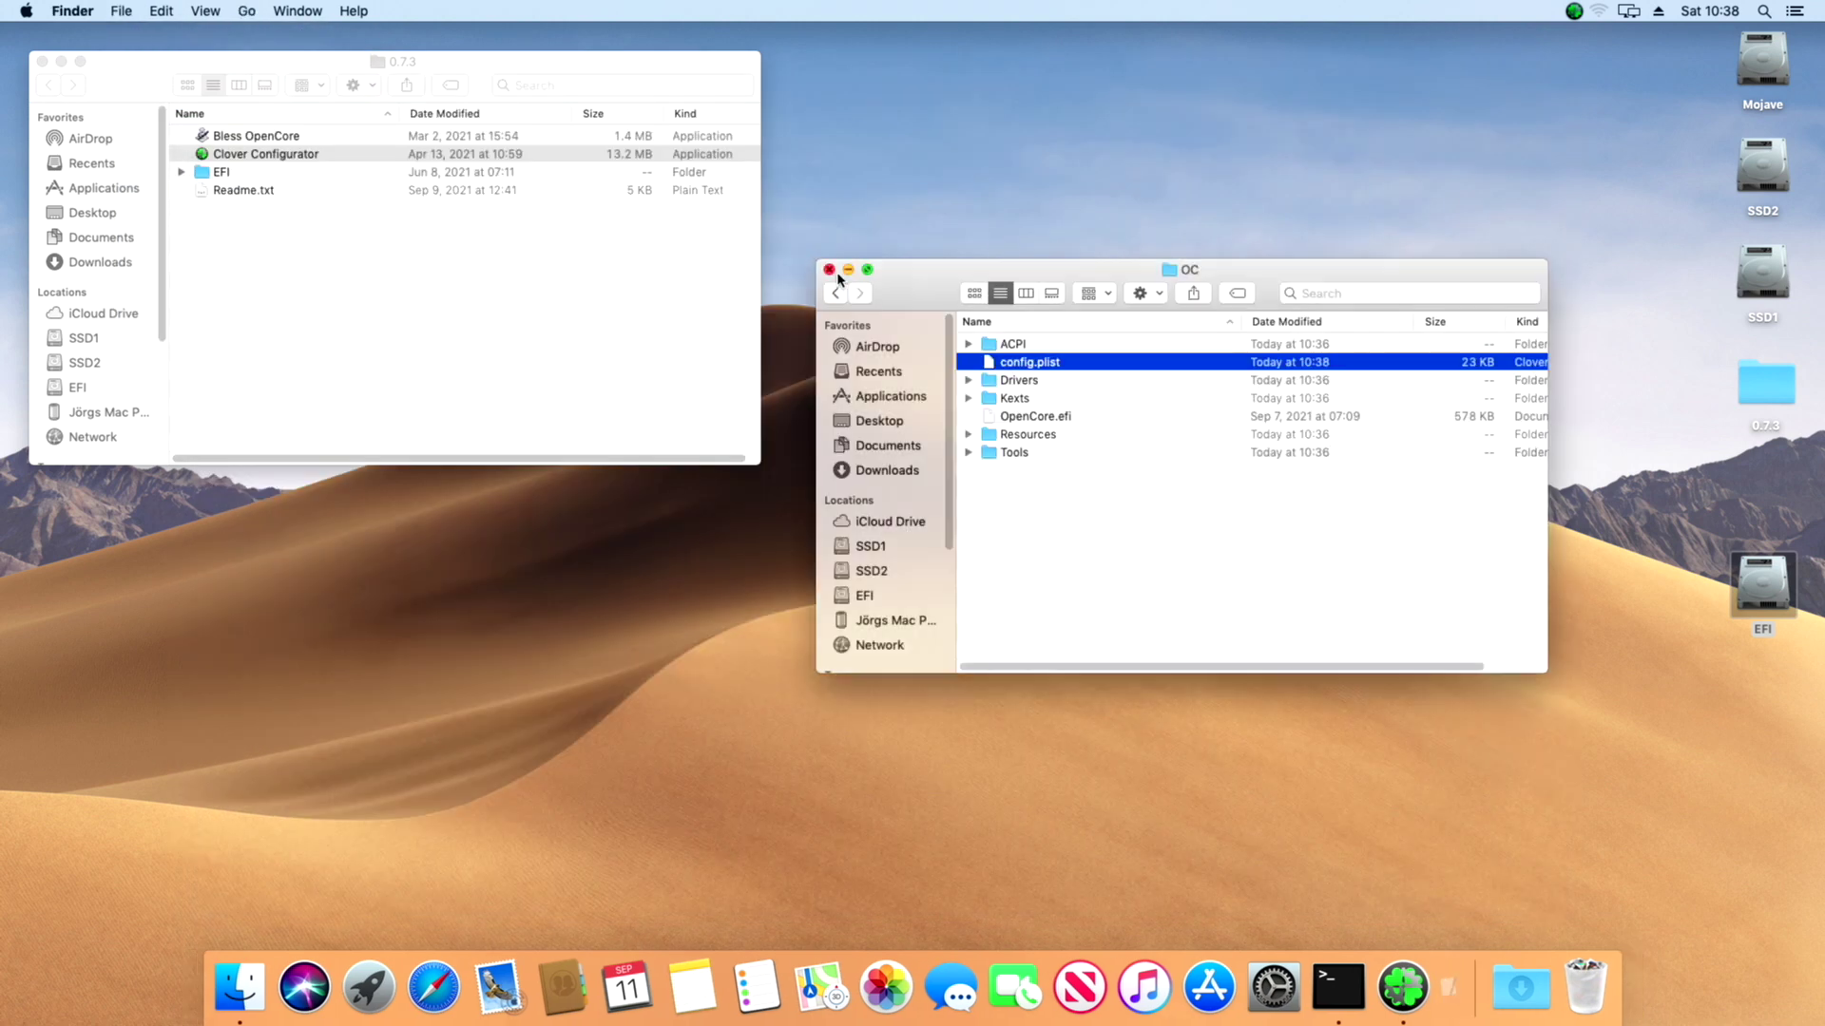
- Run Bless OpenCore with administrator approval, closing the OC and 0.7.3 windows
left_click(829, 271)
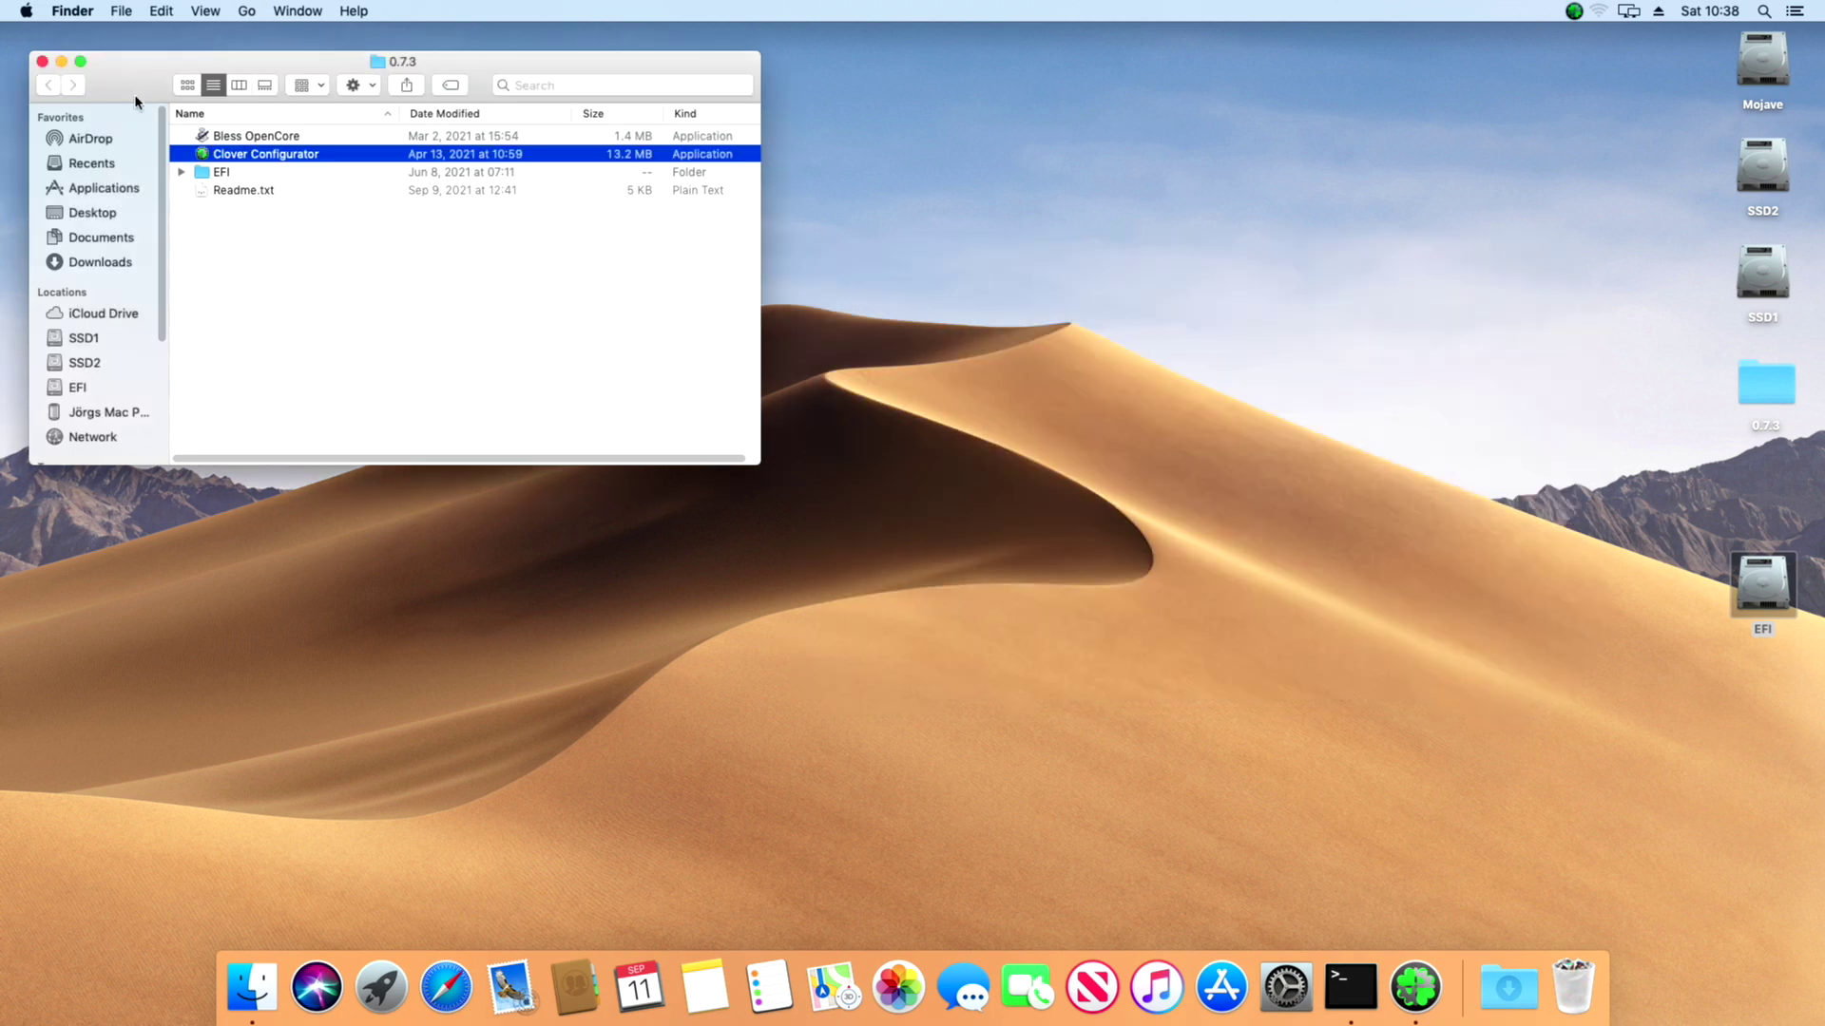
left_click(233, 138)
right_click(233, 141)
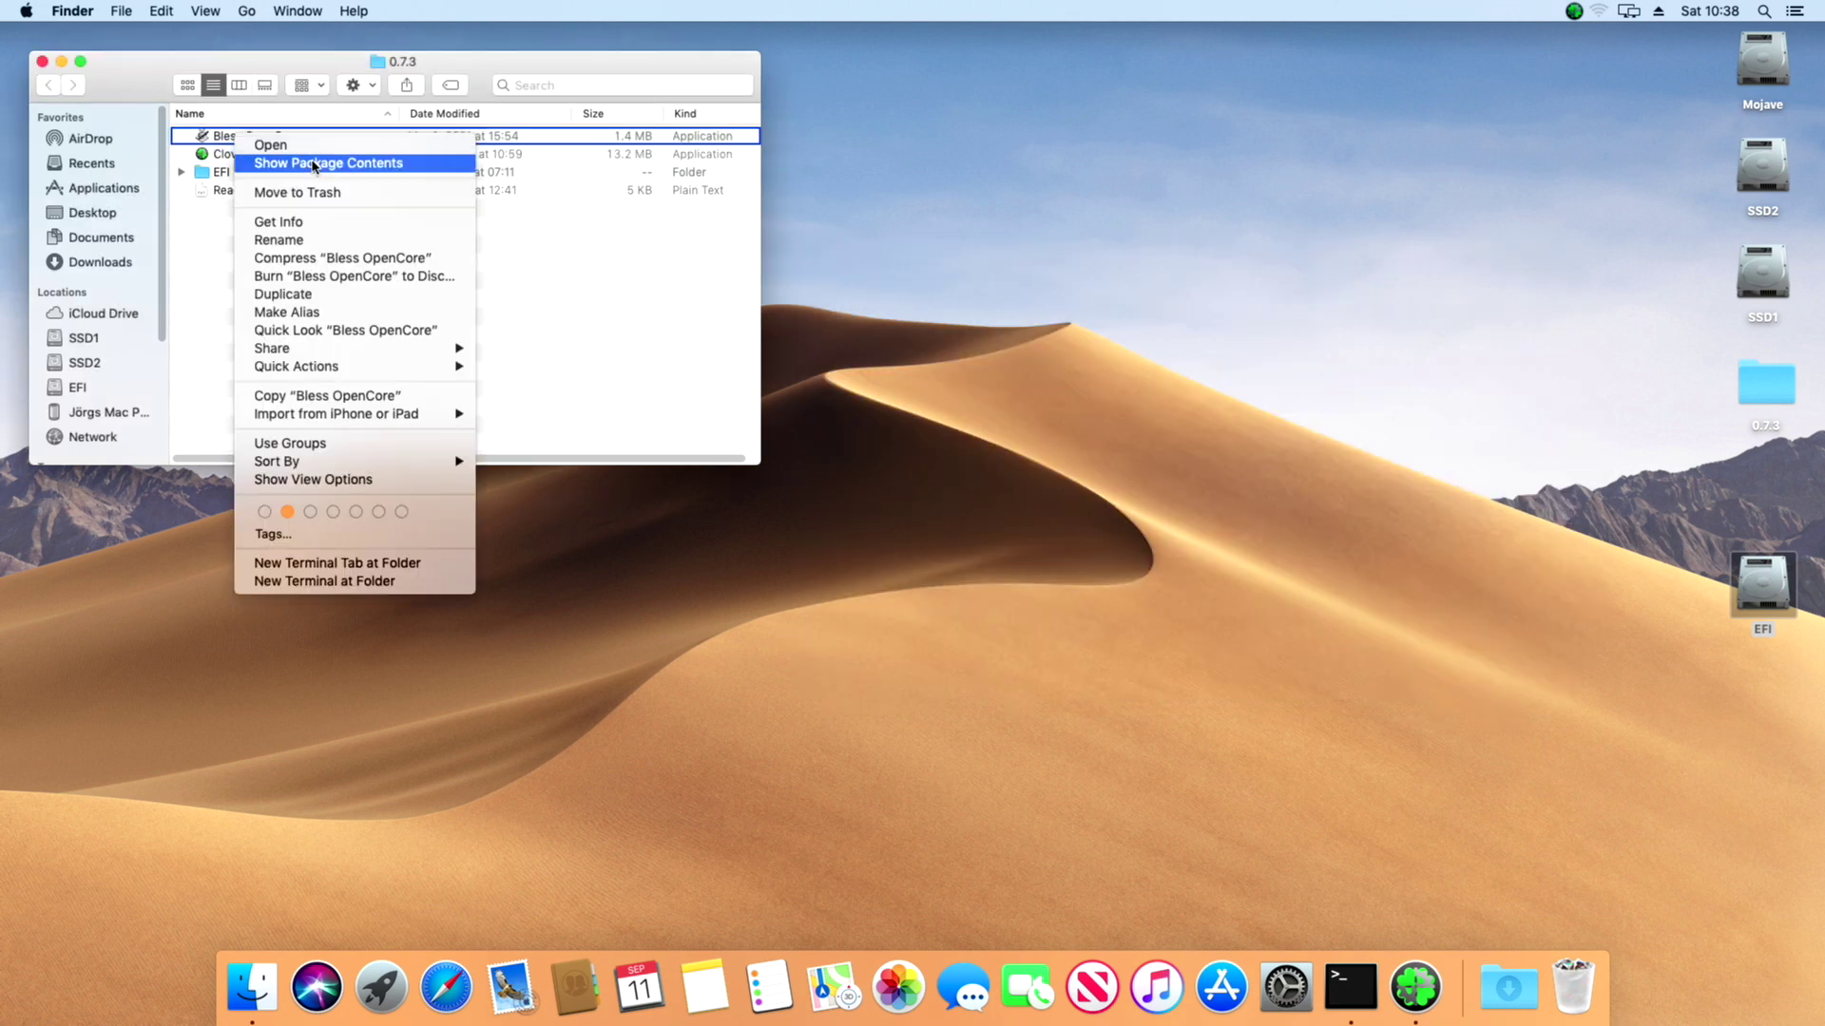
left_click(312, 148)
left_click(951, 353)
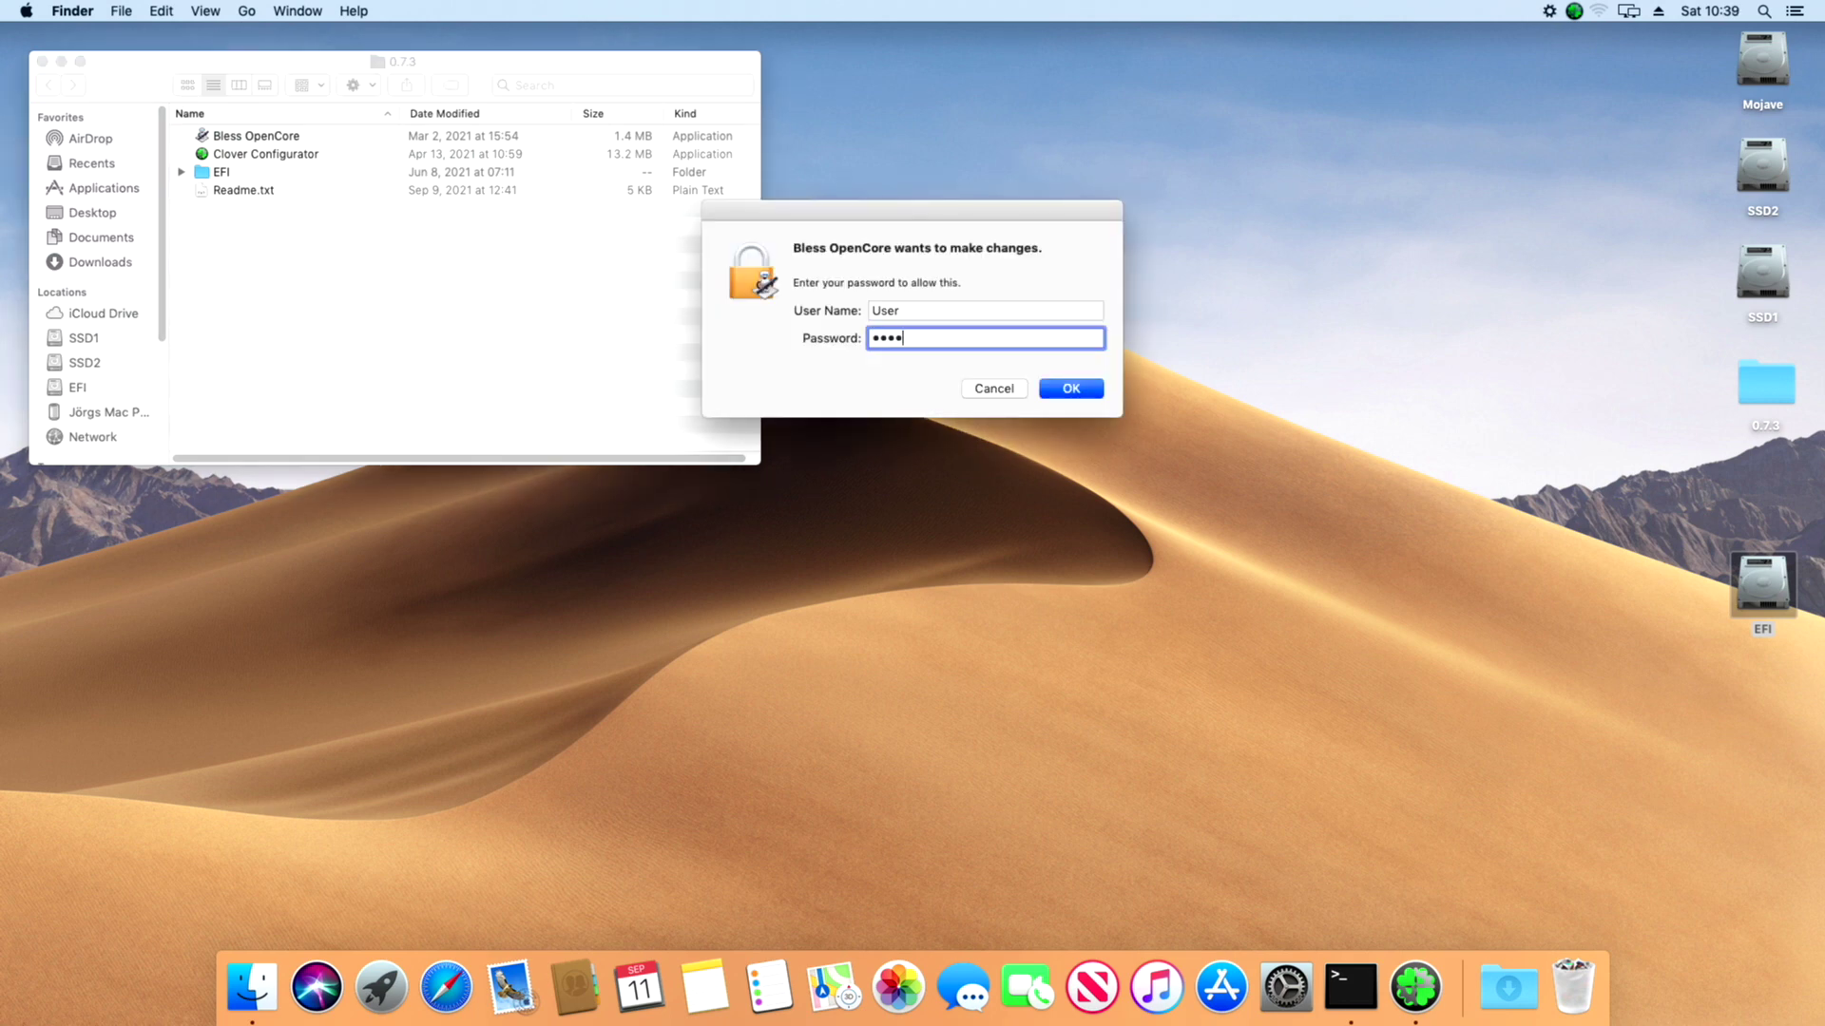
key("Return")
left_click(40, 61)
left_click(26, 11)
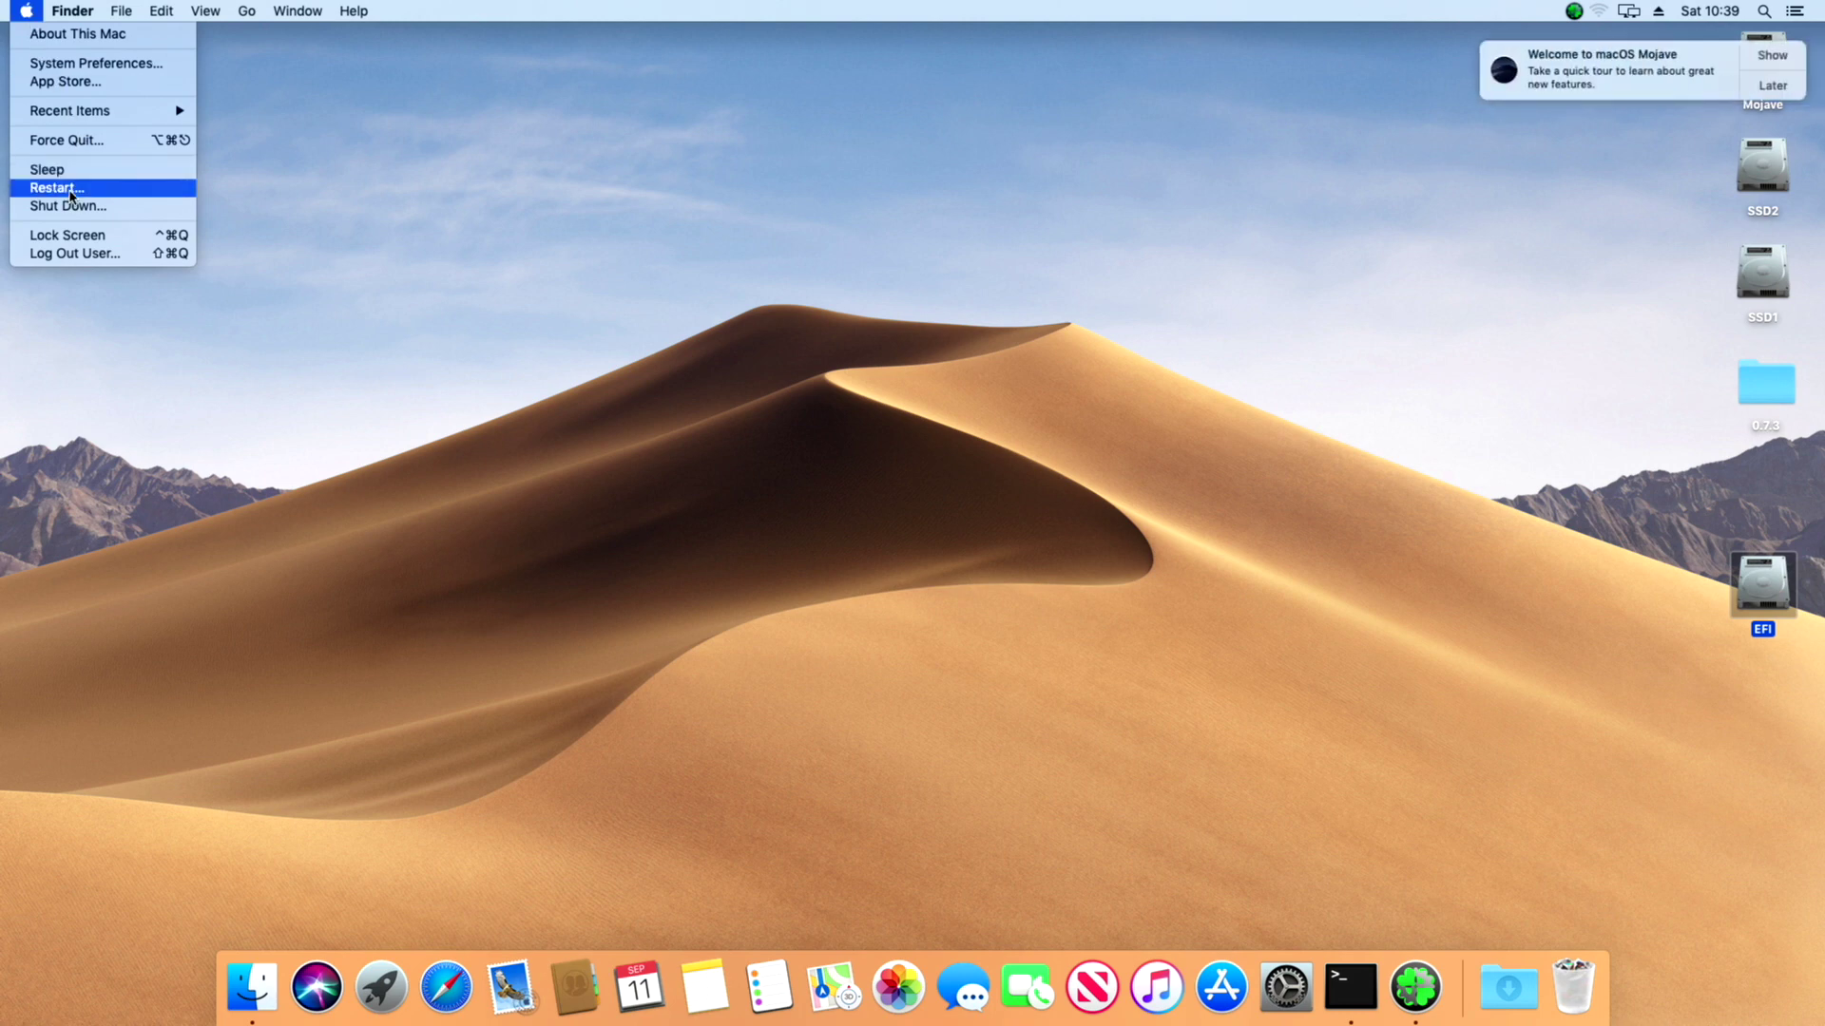
- Restart the Mac and boot Mojave from the OpenCore picker
left_click(69, 188)
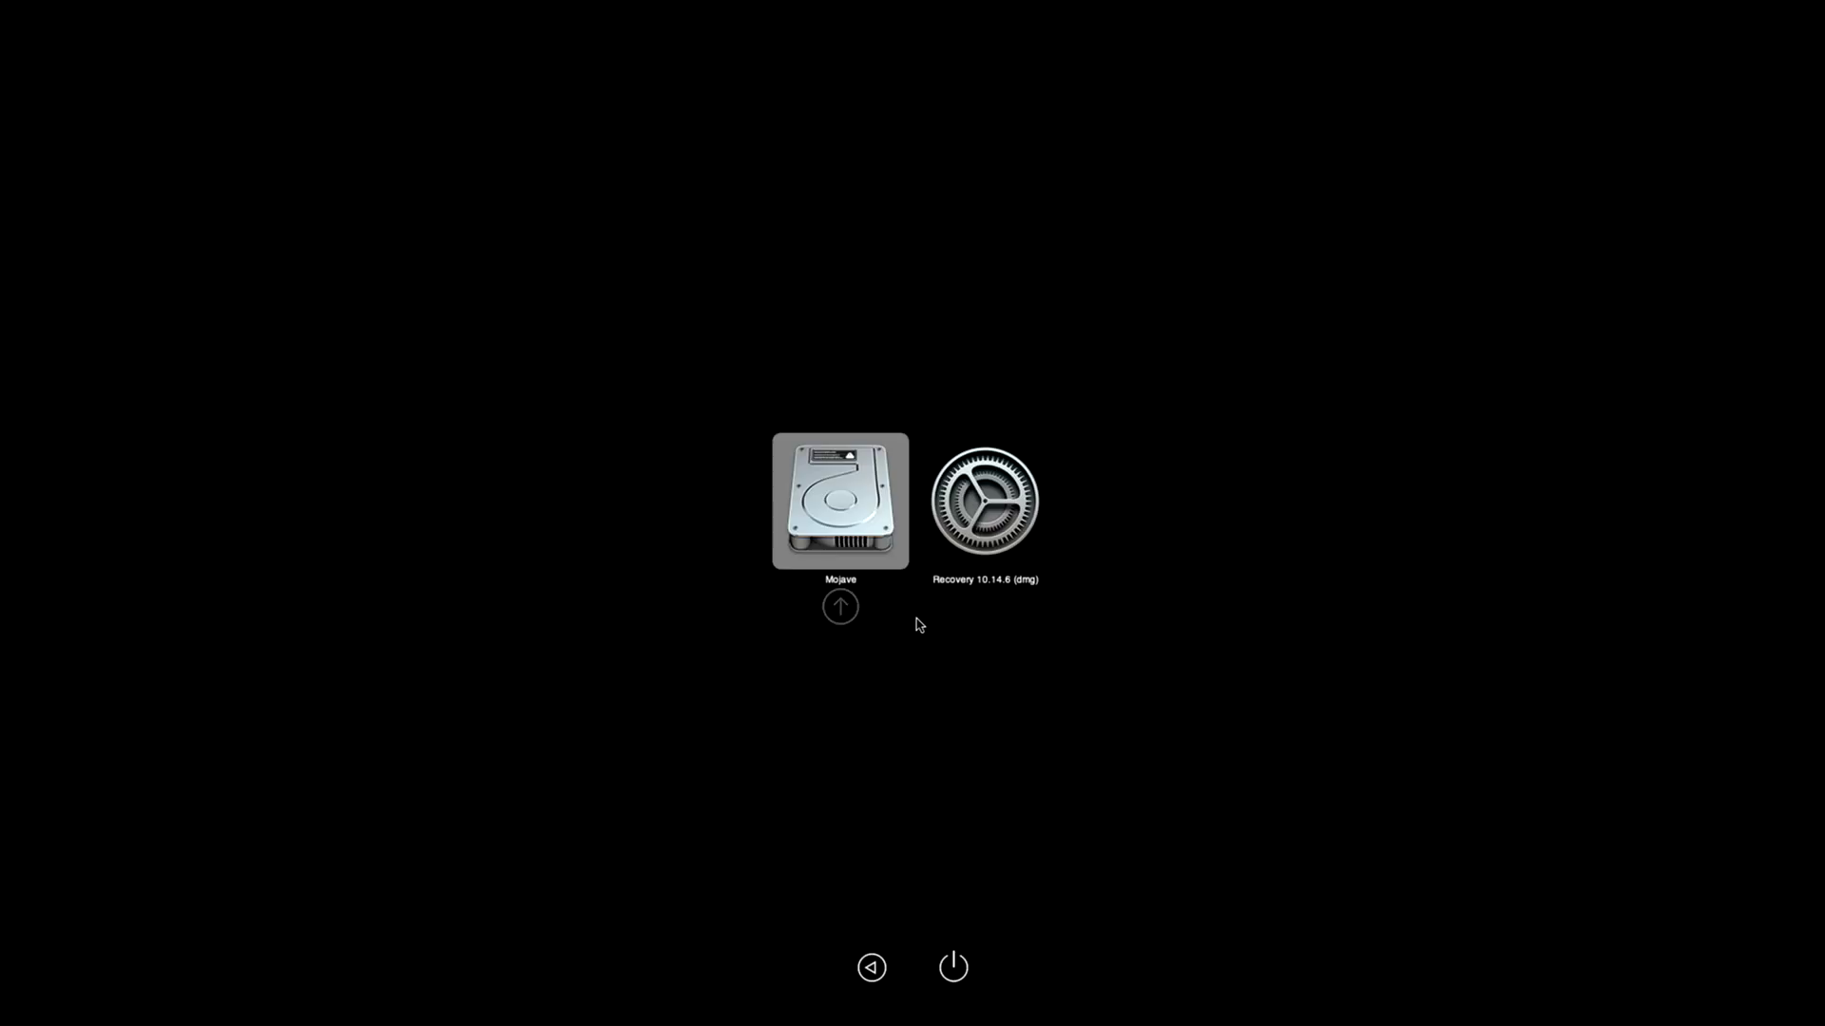
key("Return")
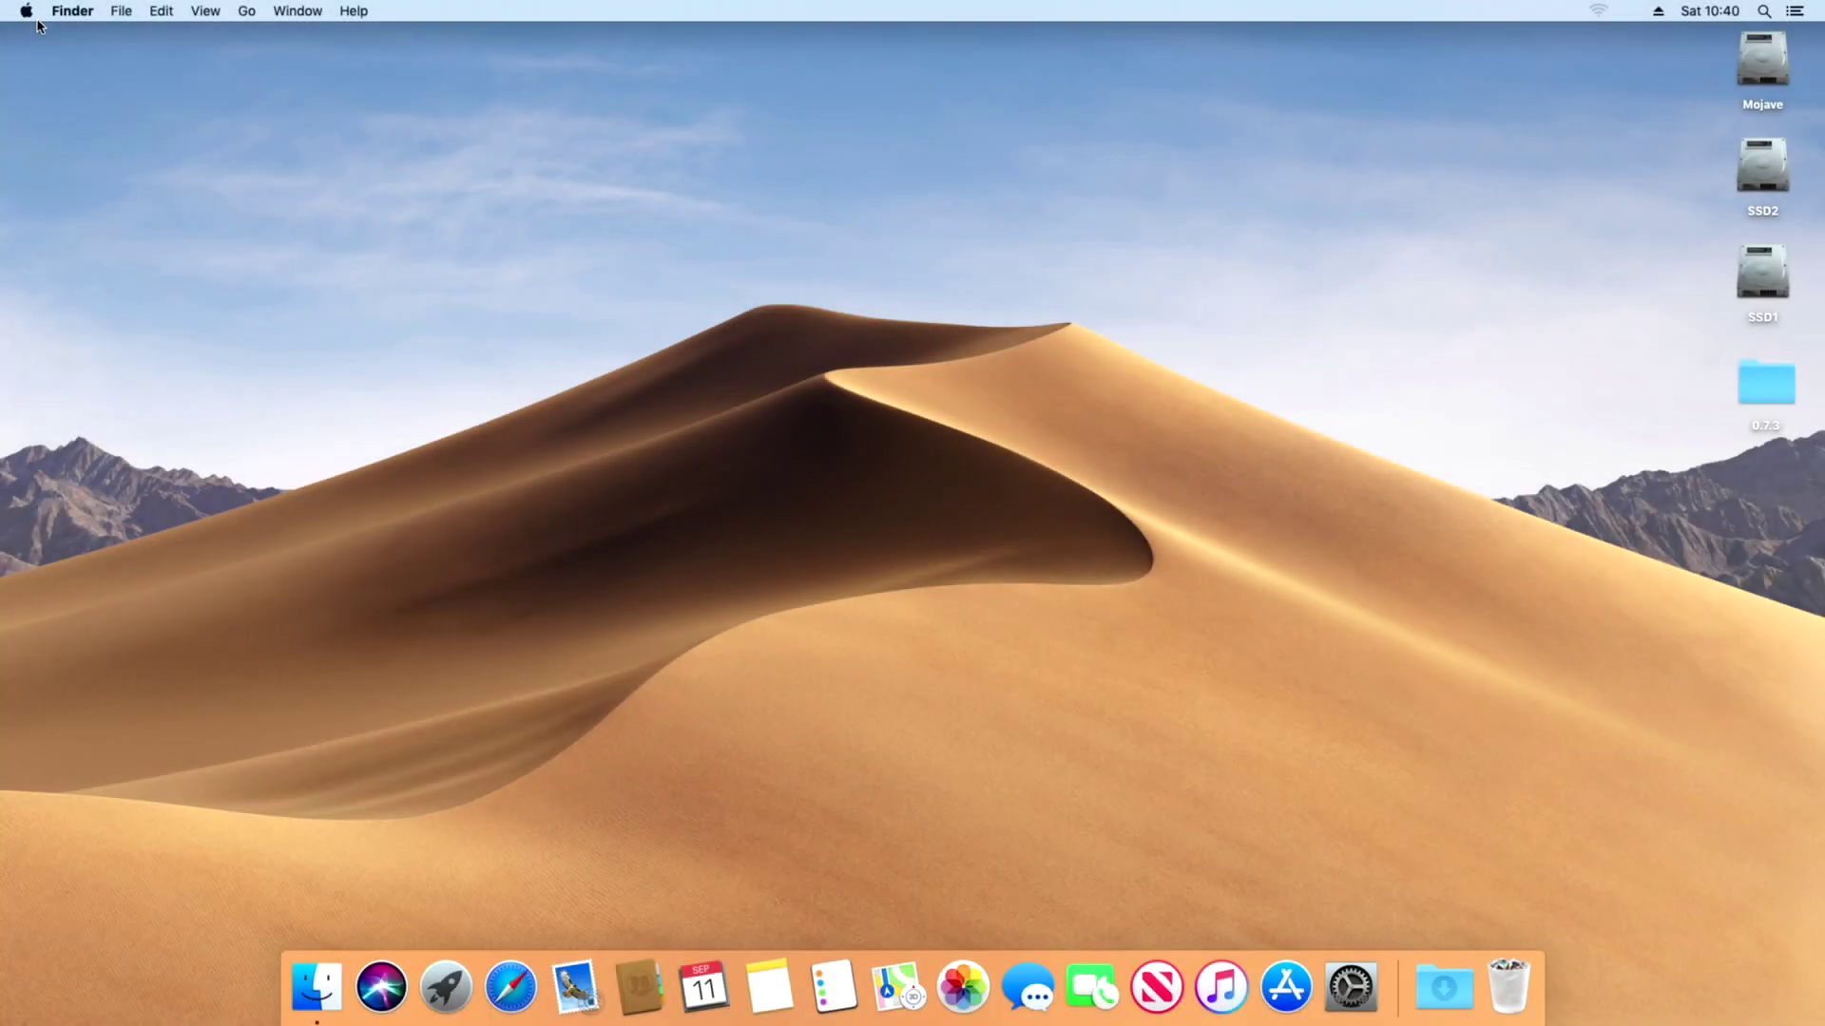
left_click(28, 11)
- Start the 12.44 GB macOS Big Sur 11.5.2 upgrade from Software Update
left_click(45, 38)
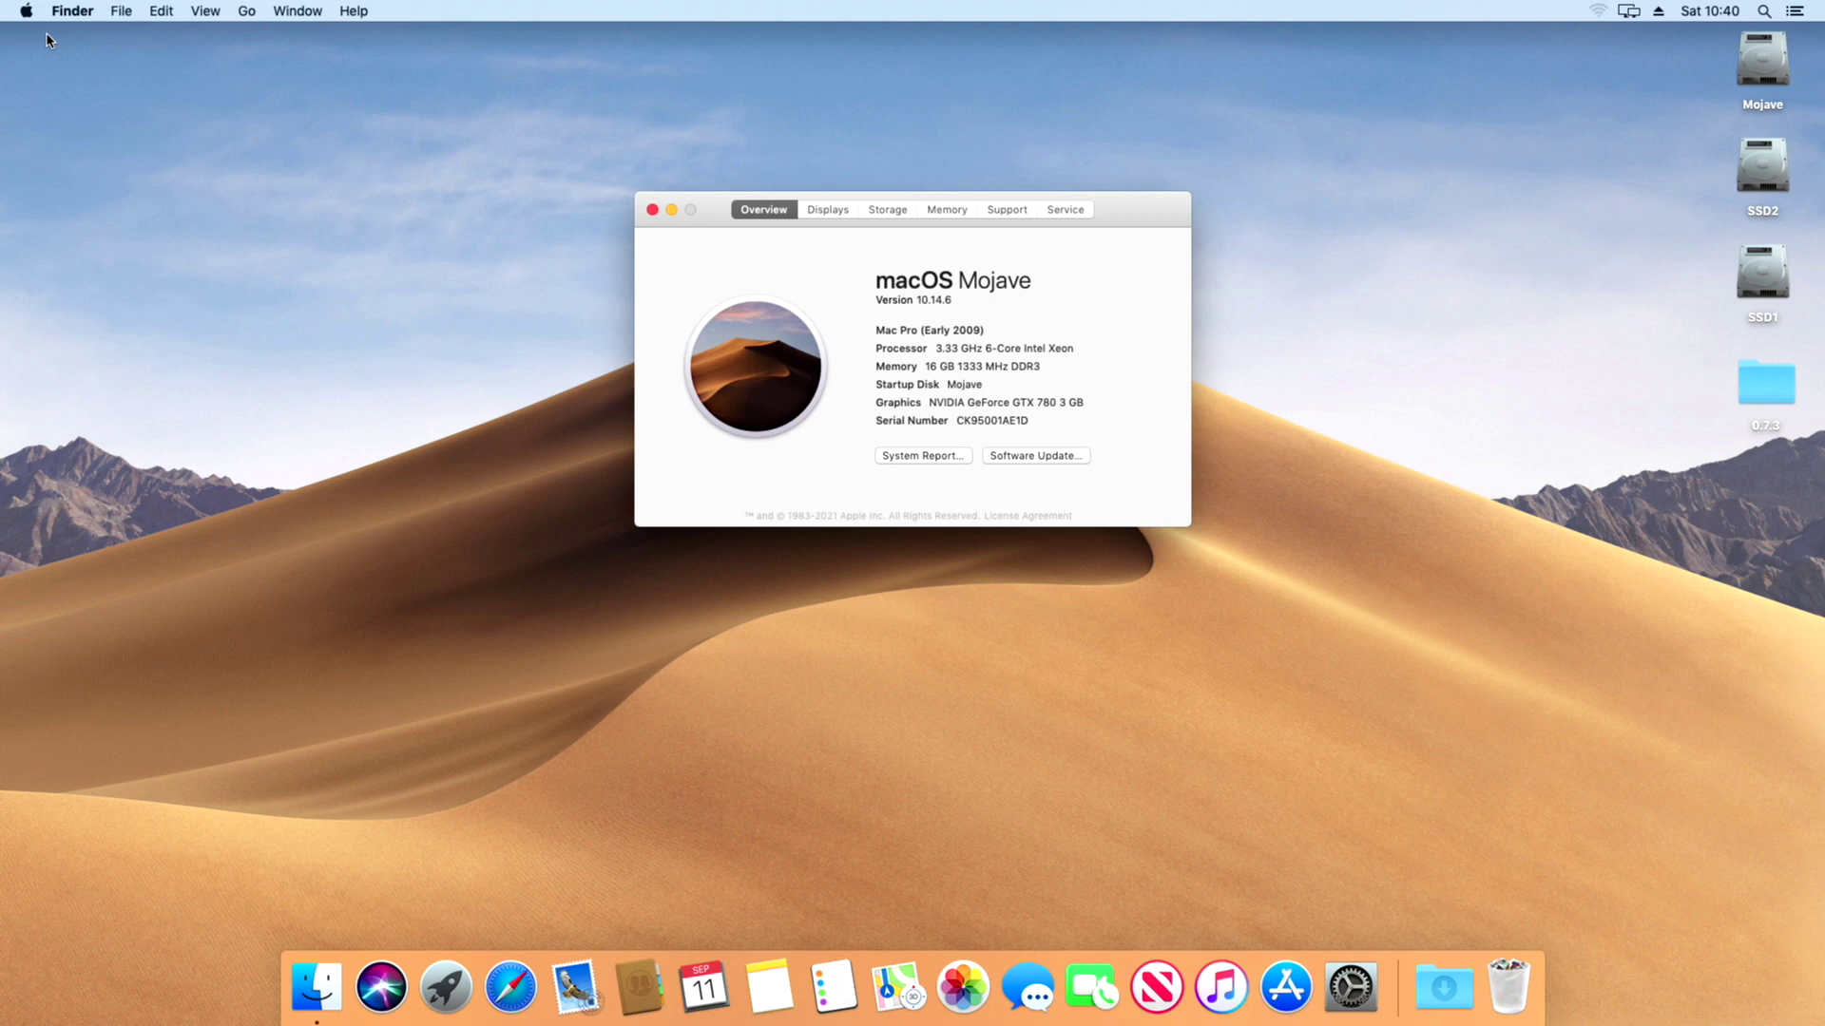
left_click(1072, 460)
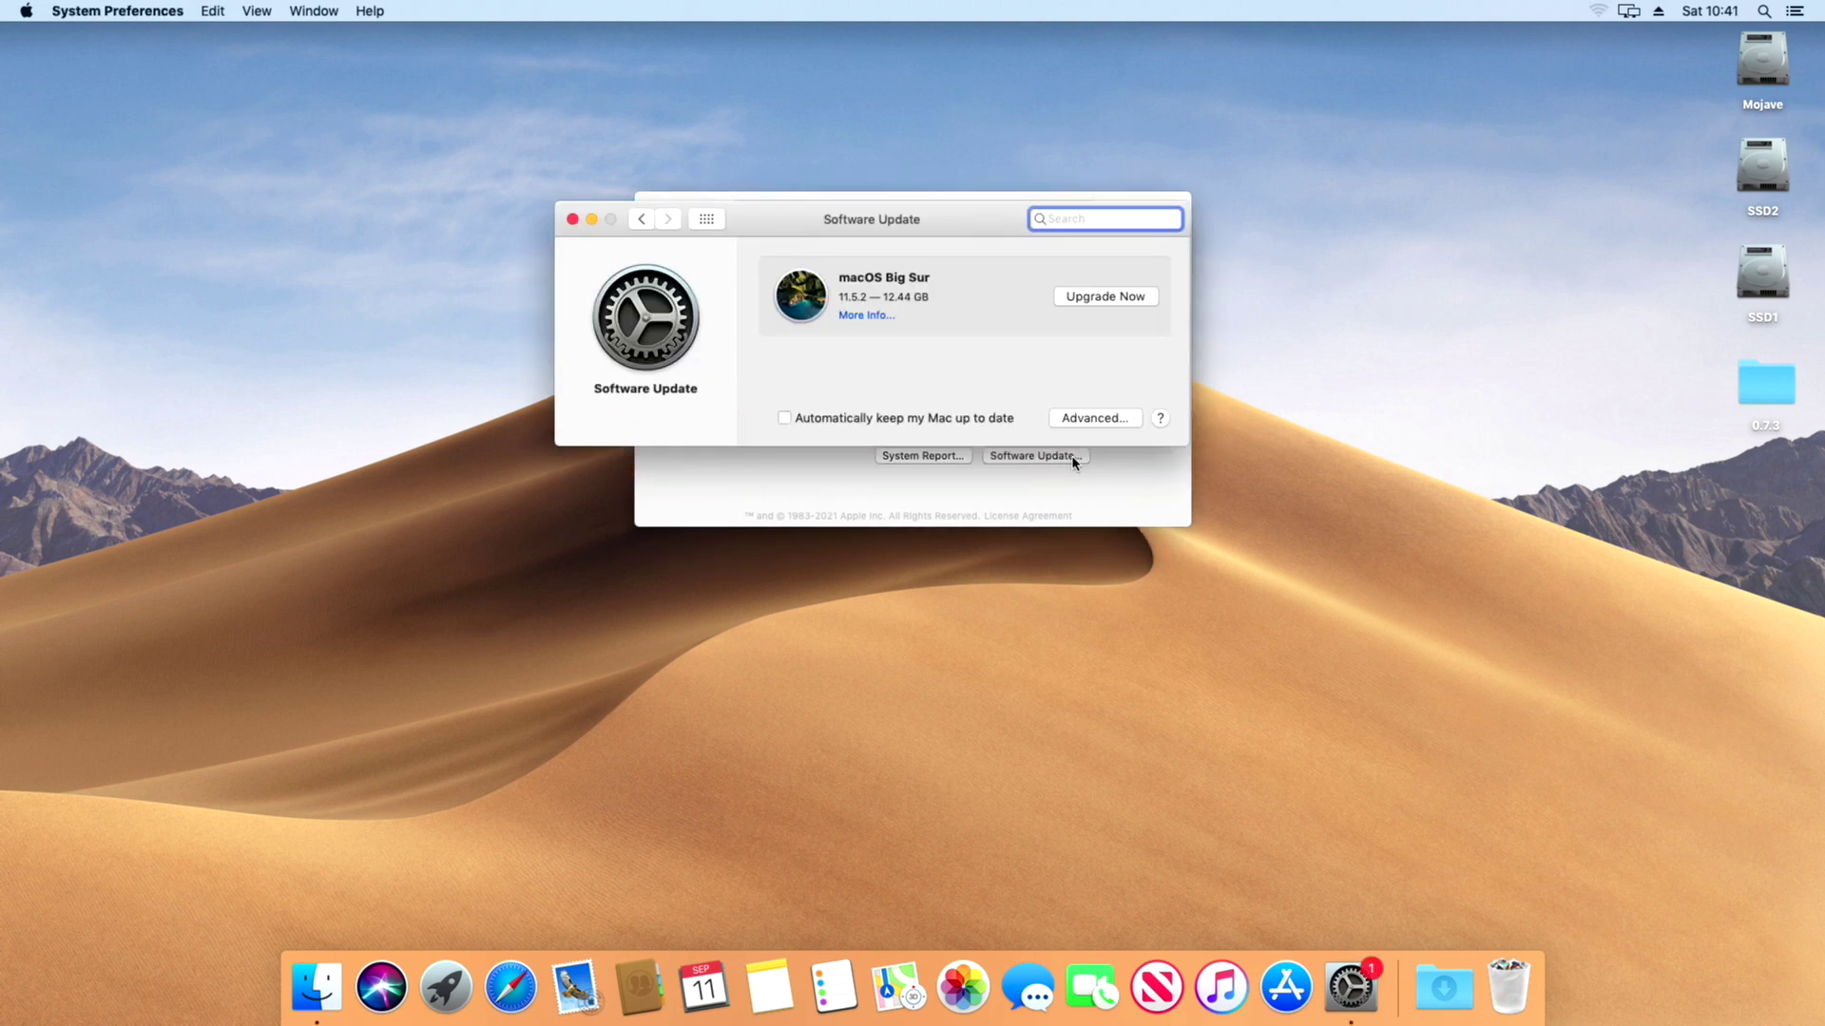
left_click(1106, 298)
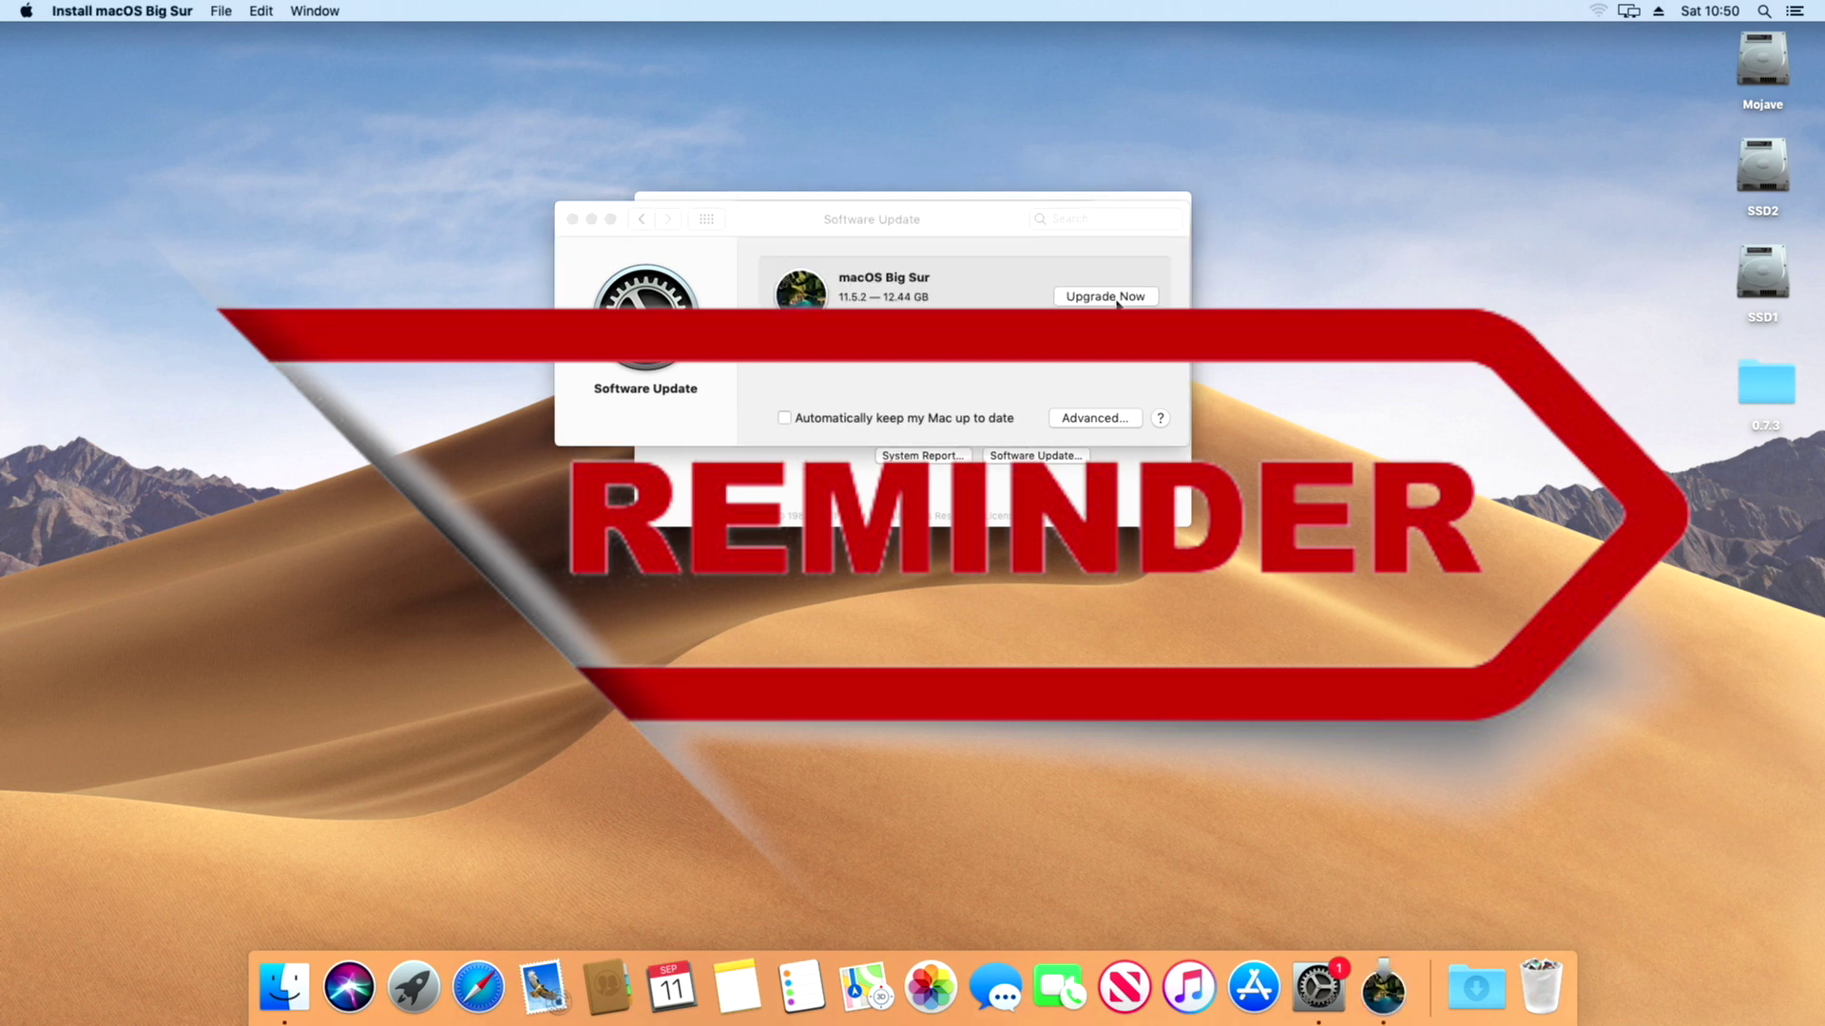
- Continue past the Big Sur installer's welcome page and agree to the software license
left_click(1116, 298)
left_click(913, 645)
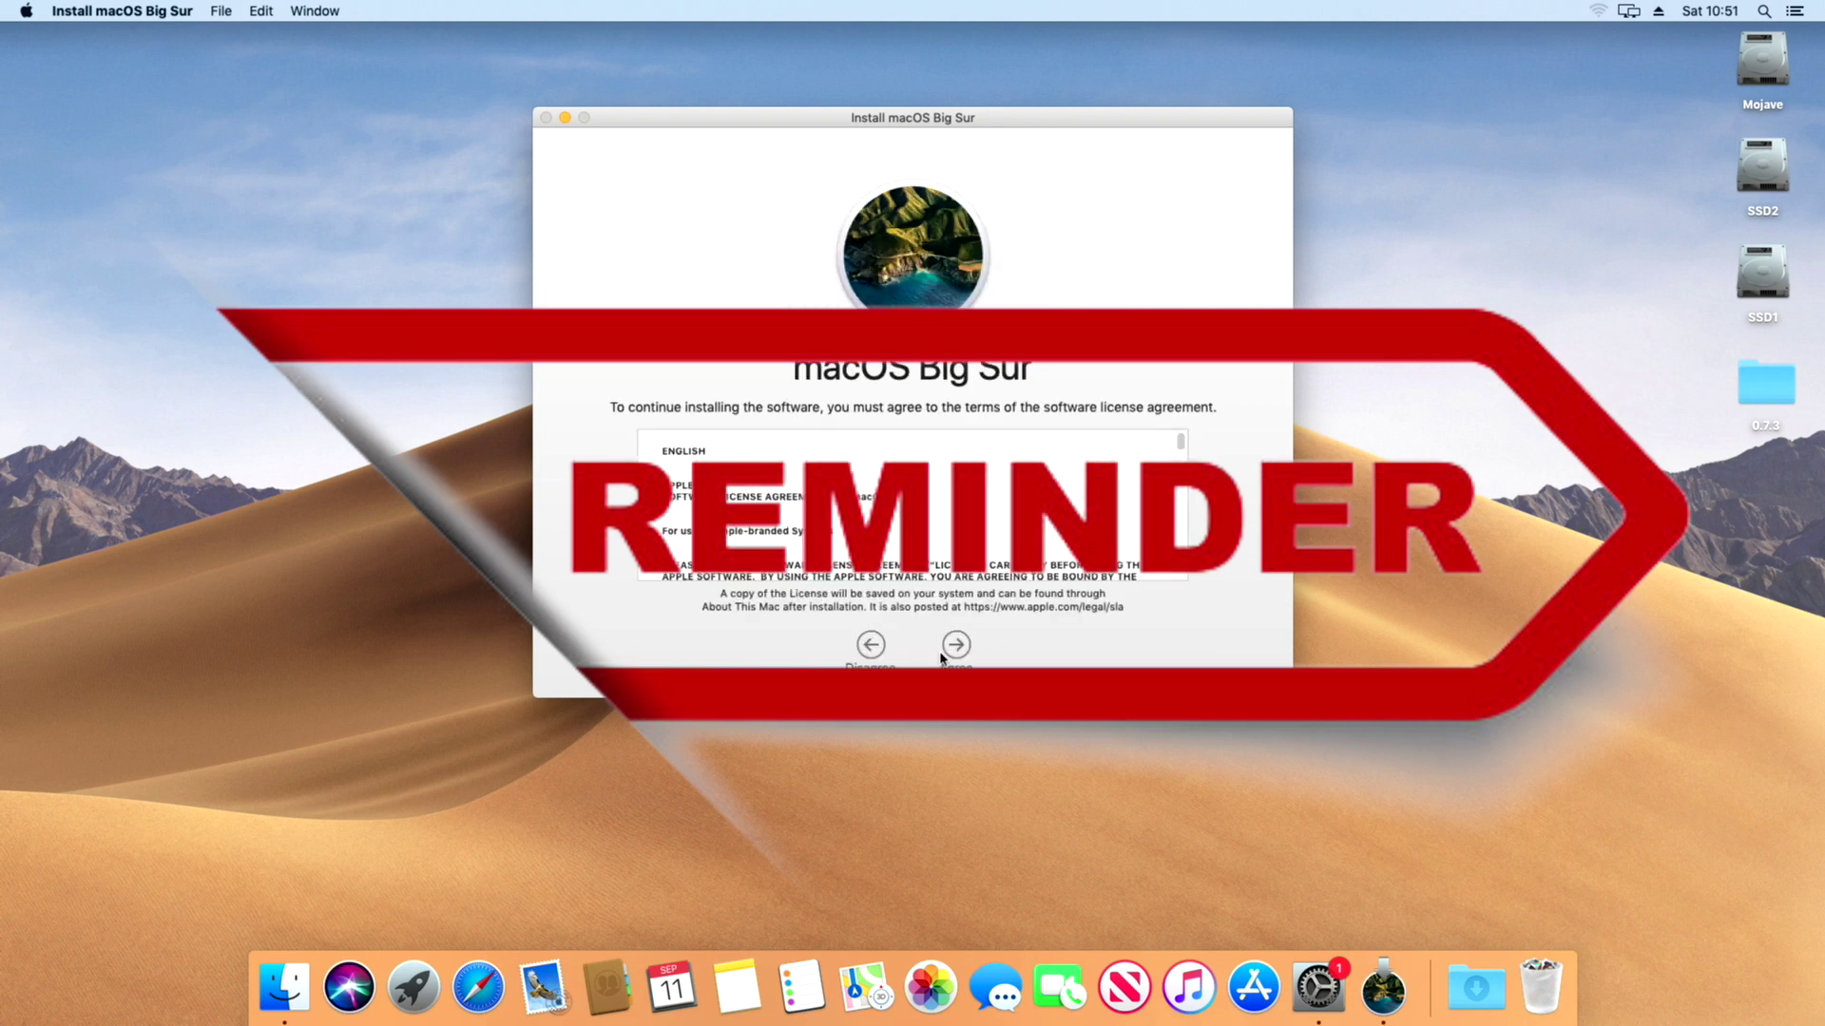
left_click(958, 640)
left_click(1046, 222)
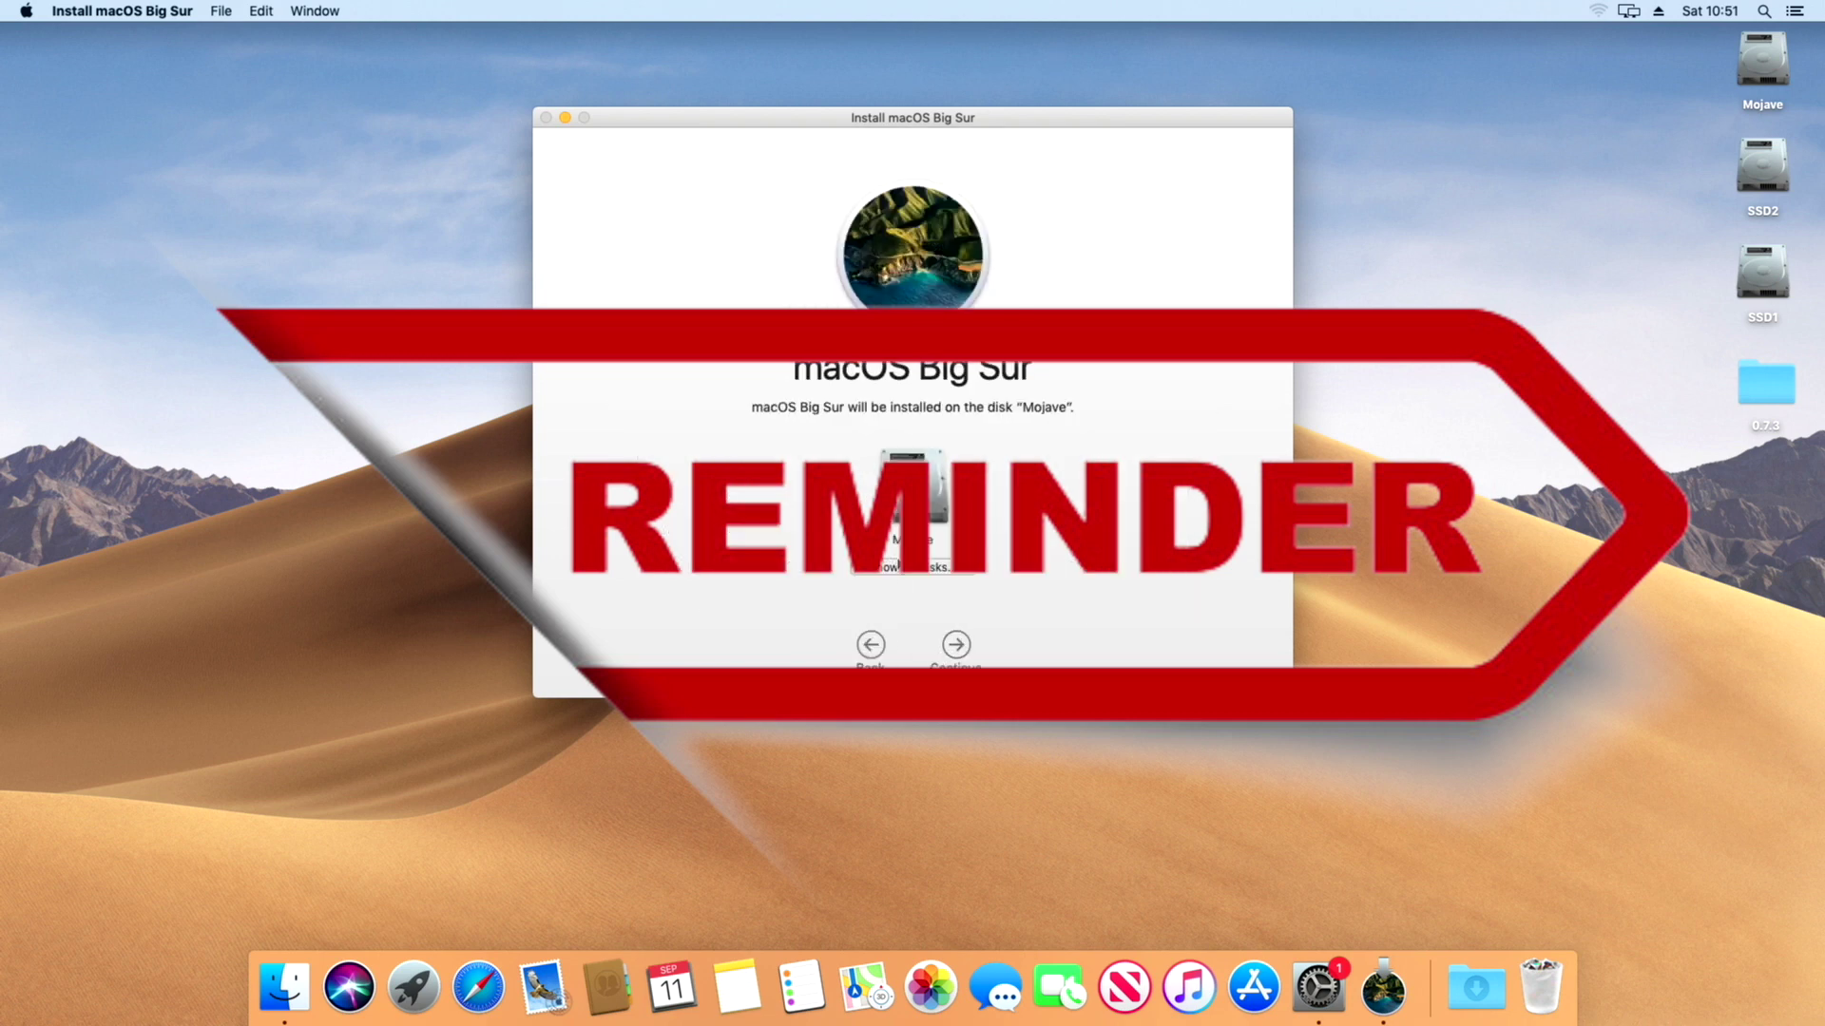